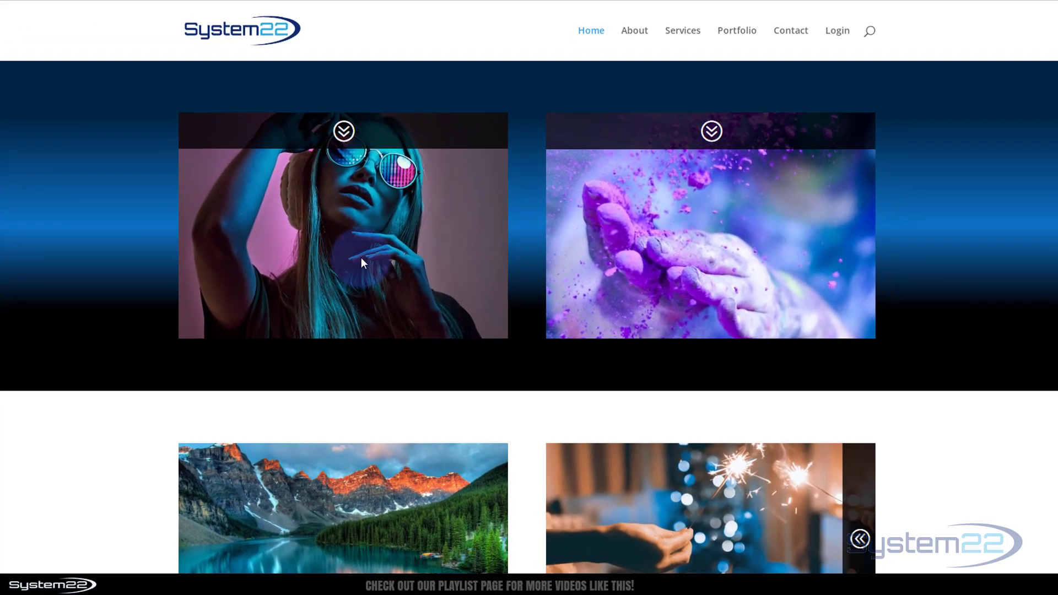
# Step: Preview the sparkler card's text overlay sliding in and out on hover
pyautogui.moveTo(407, 130)
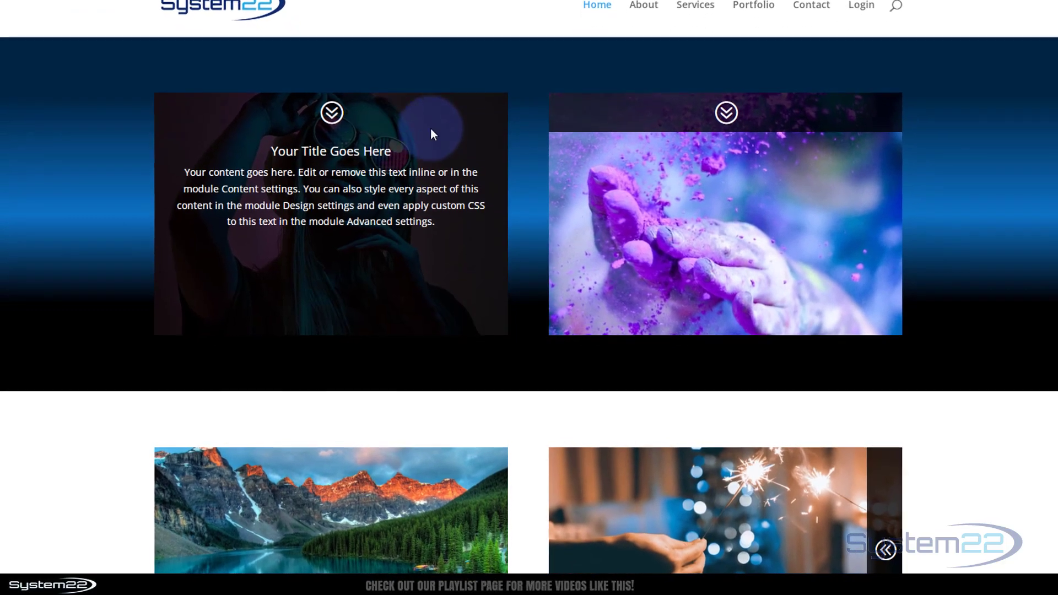
pyautogui.moveTo(620, 121)
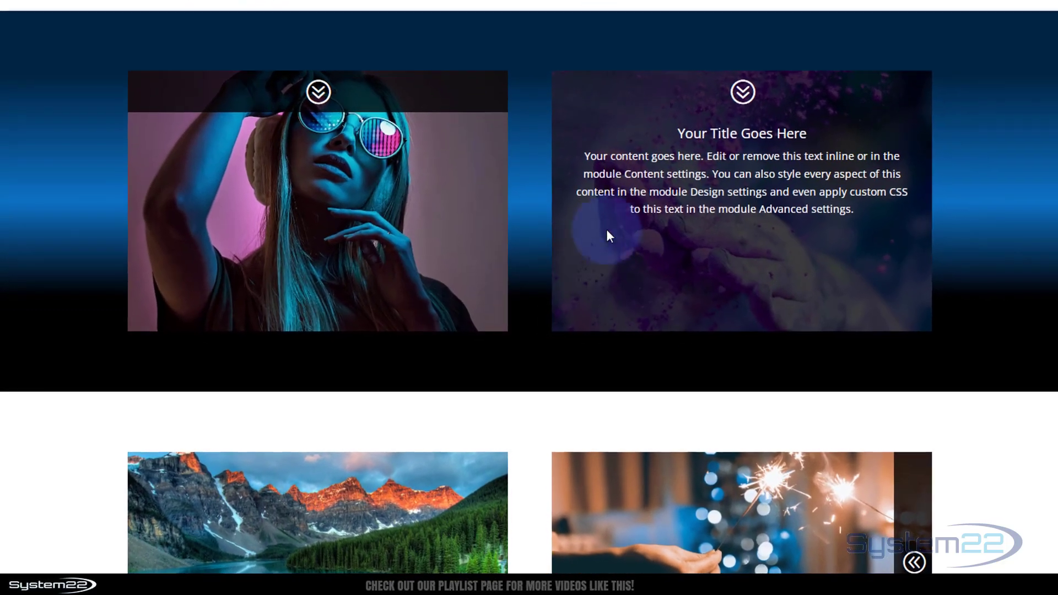
pyautogui.scroll(-5, 35, 241)
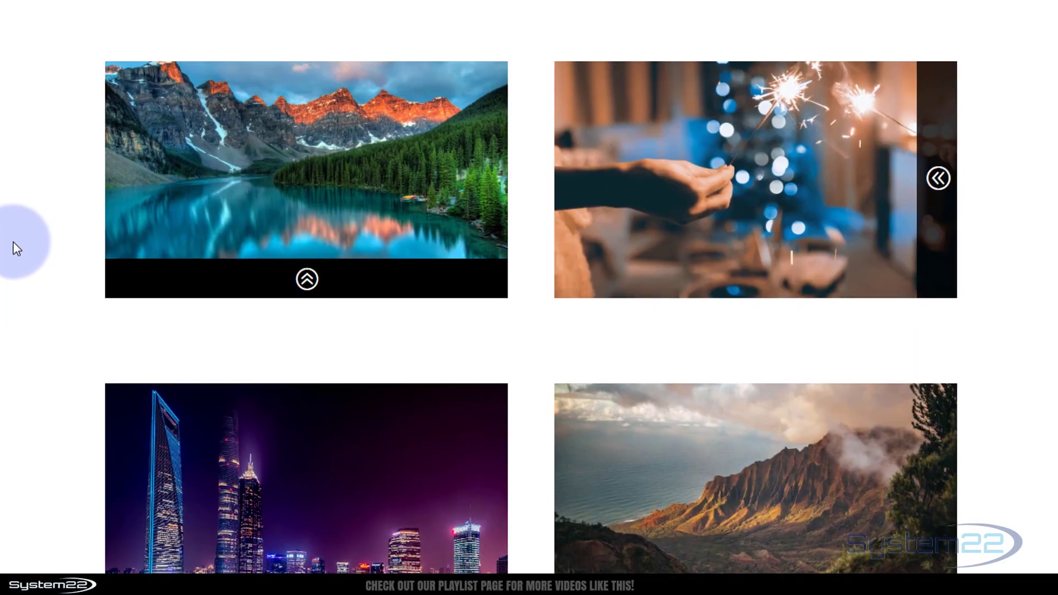
pyautogui.moveTo(182, 289)
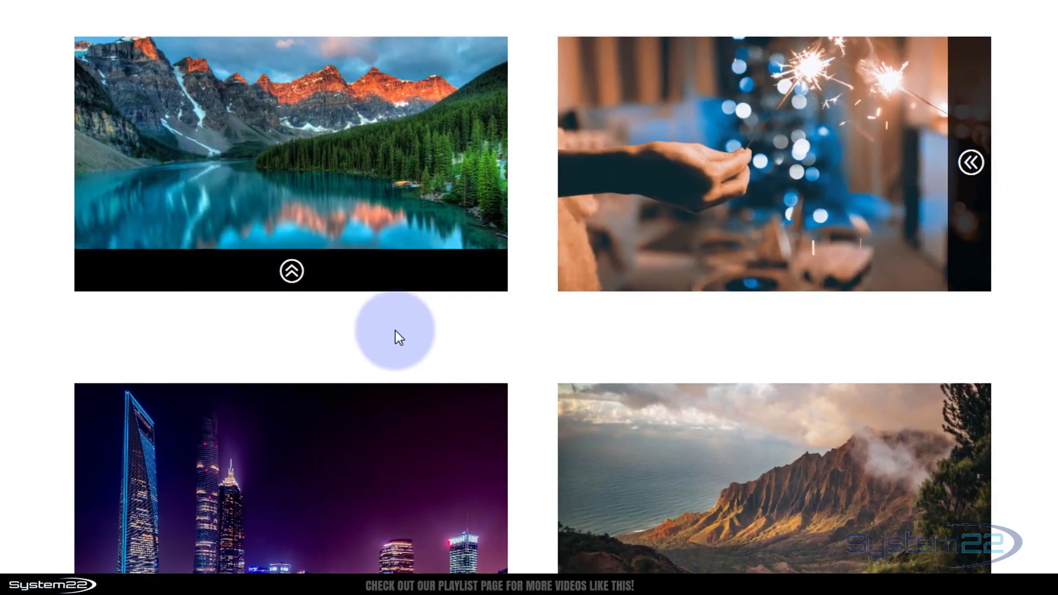
pyautogui.moveTo(974, 242)
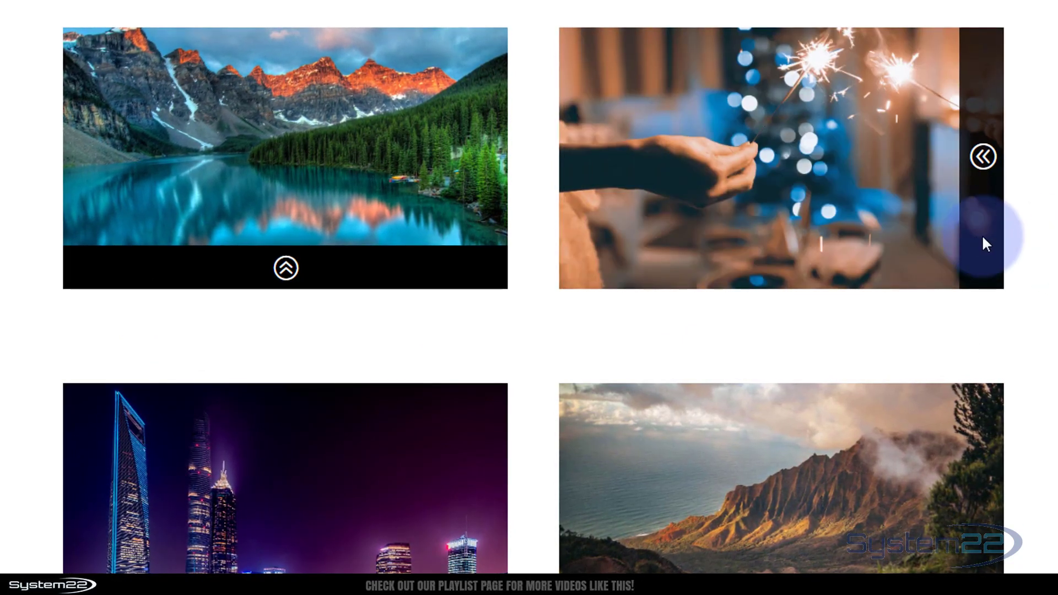
pyautogui.click(977, 238)
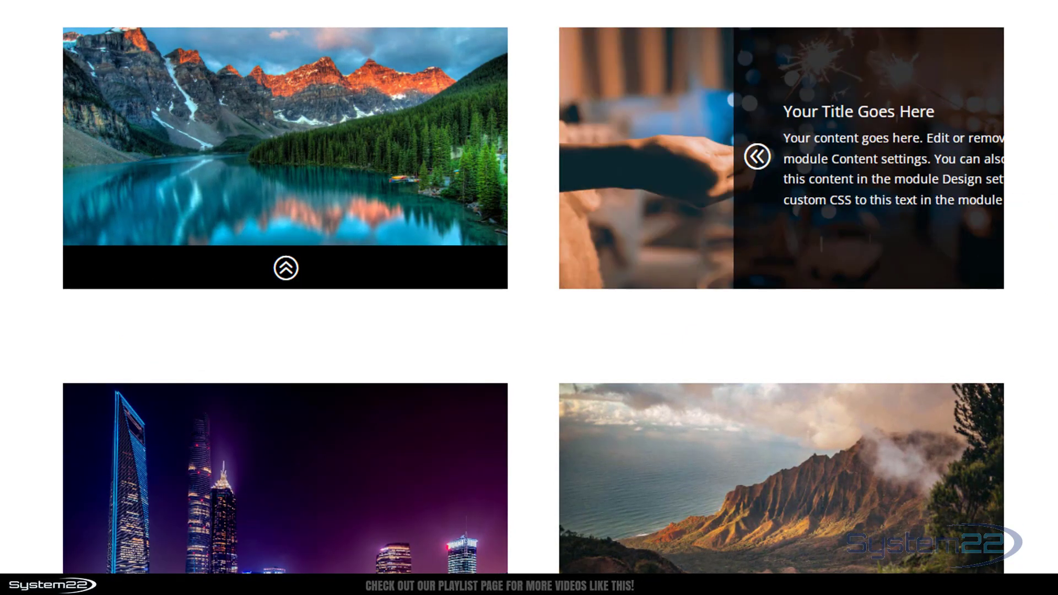
pyautogui.click(997, 245)
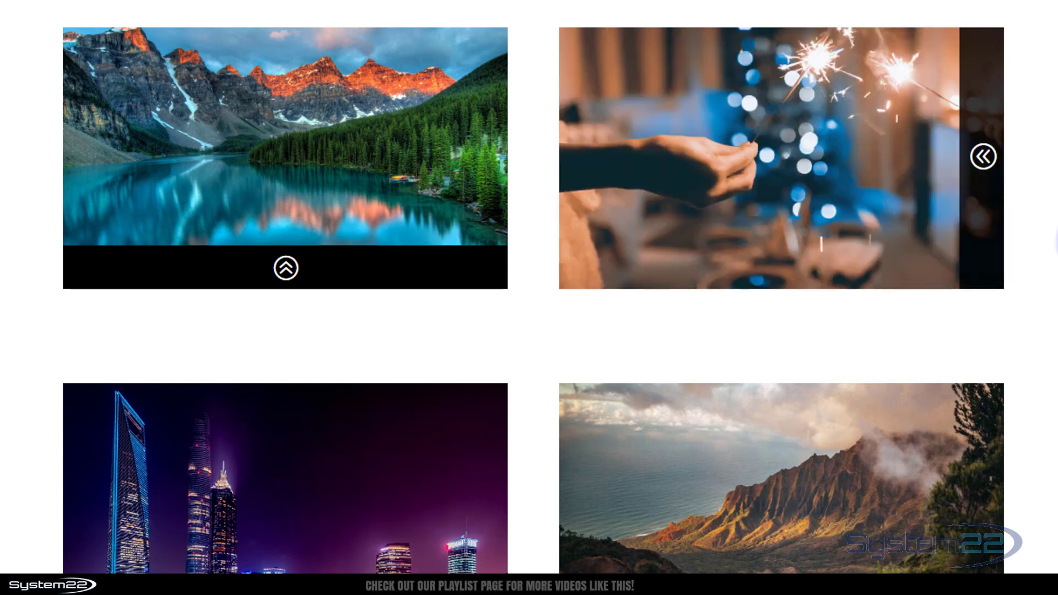
pyautogui.click(976, 245)
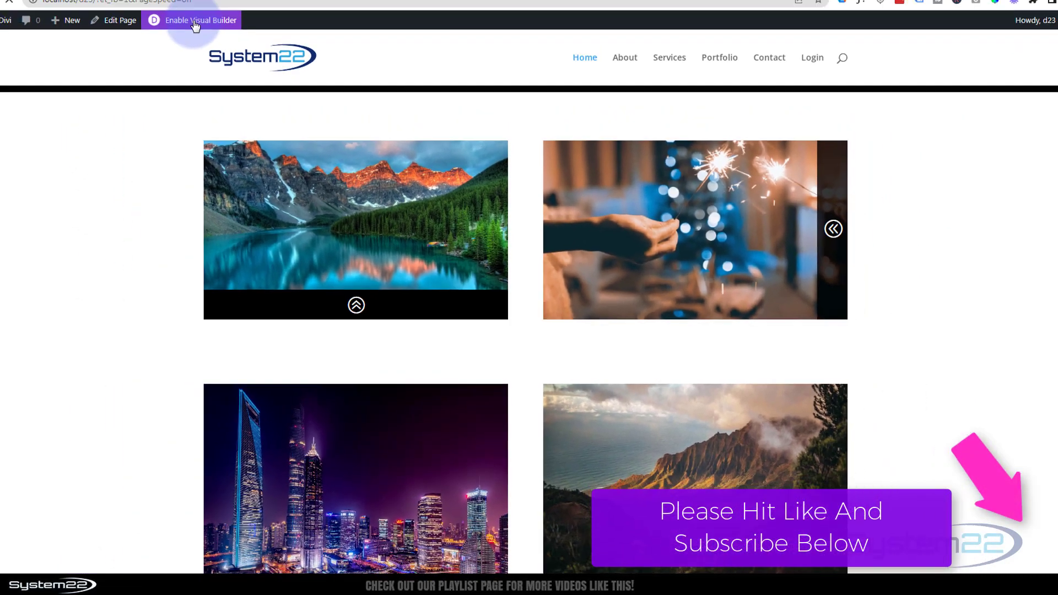
# Step: Insert a two-column row below the lake and sparkler cards
pyautogui.click(218, 49)
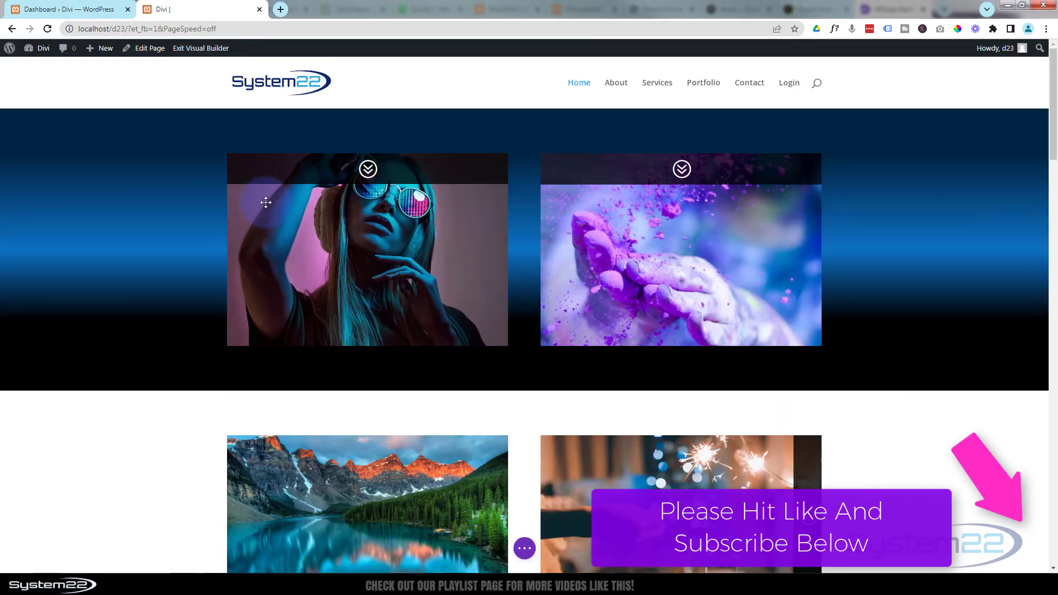
pyautogui.scroll(-2, 292, 210)
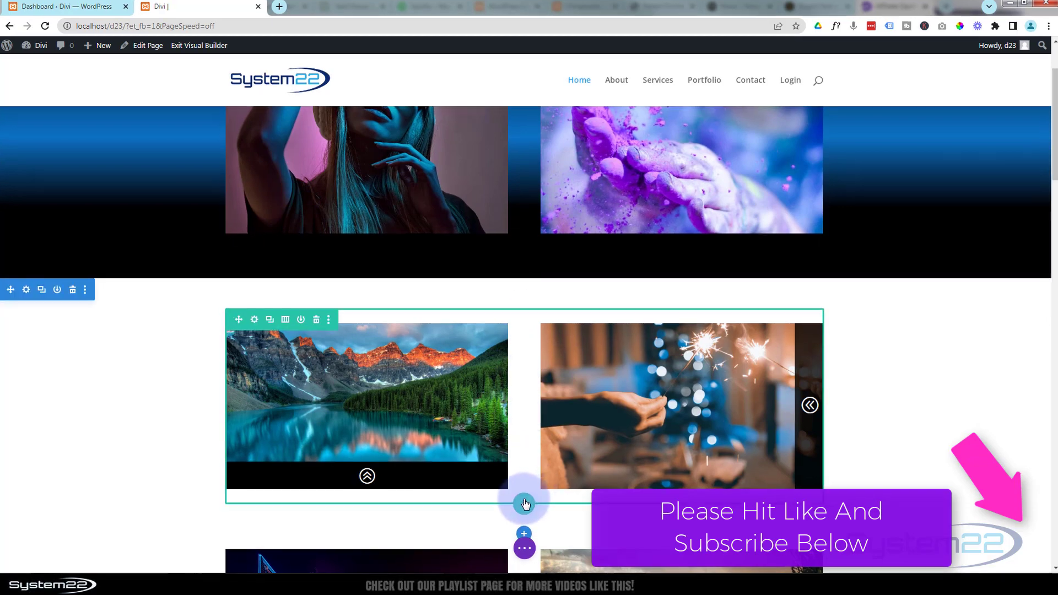
pyautogui.click(524, 503)
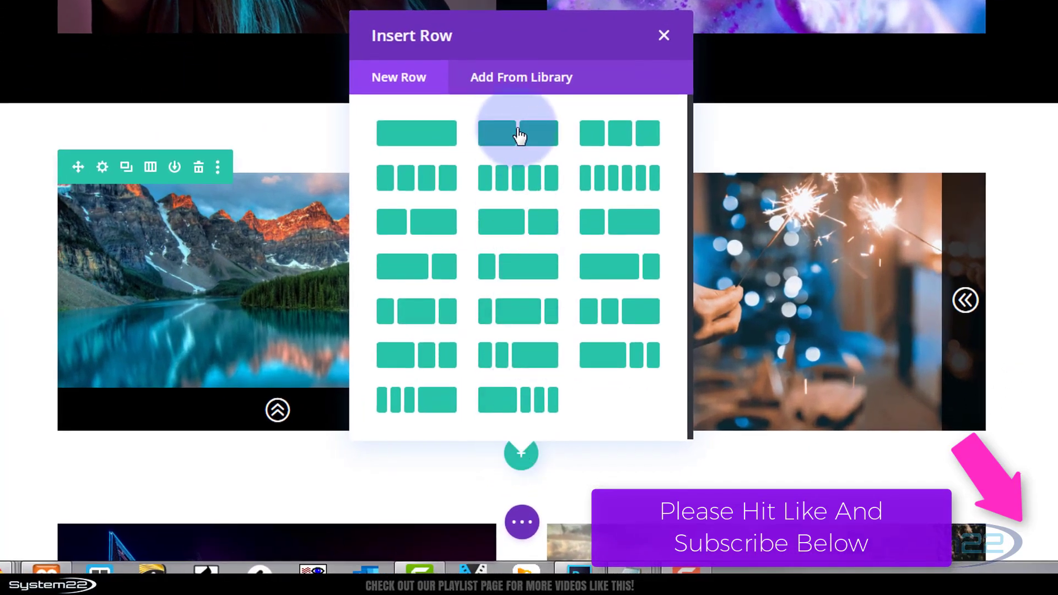
pyautogui.click(519, 135)
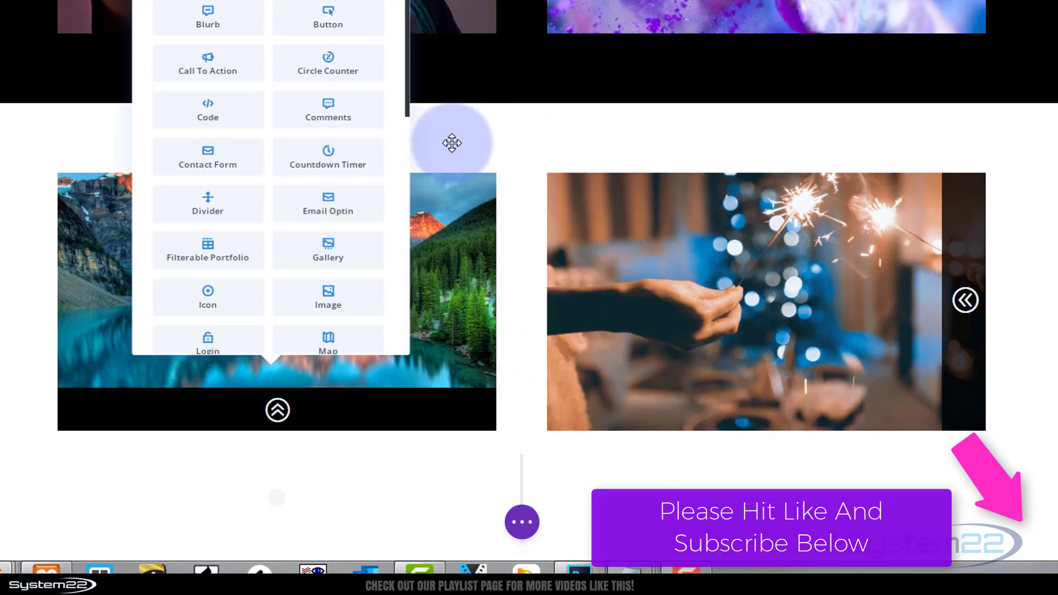
pyautogui.scroll(-5, 451, 144)
pyautogui.scroll(-3, 451, 143)
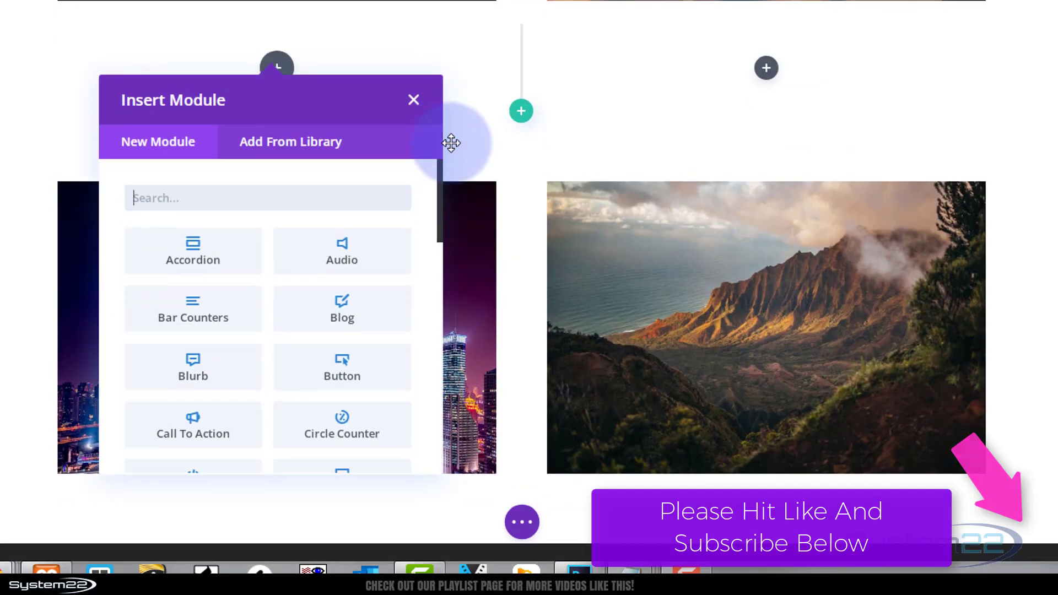
pyautogui.scroll(-2, 452, 135)
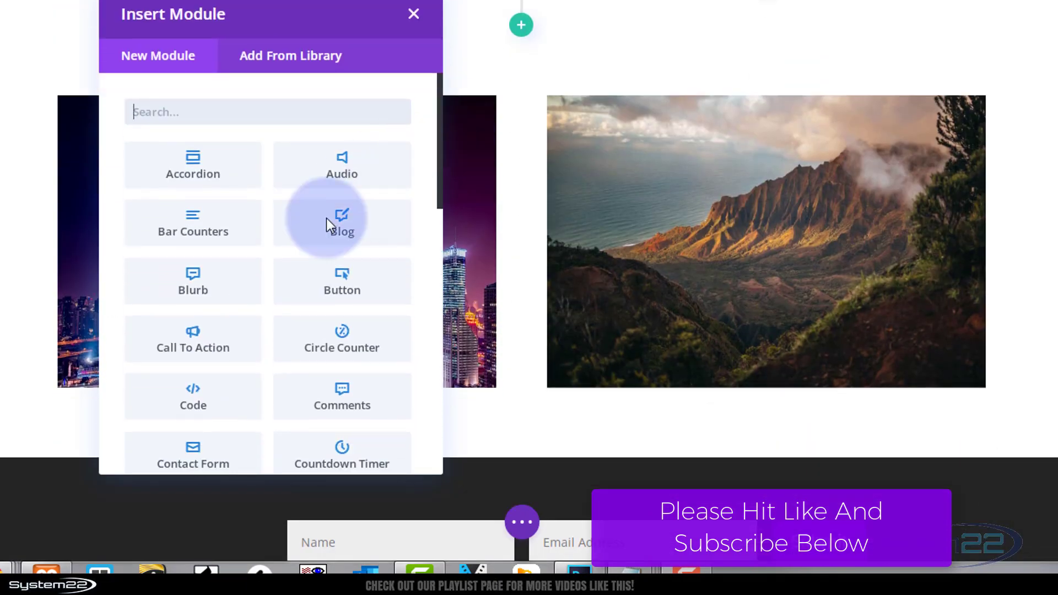
# Step: Add a Blurb module to the first column and select its default title in the settings
pyautogui.click(207, 294)
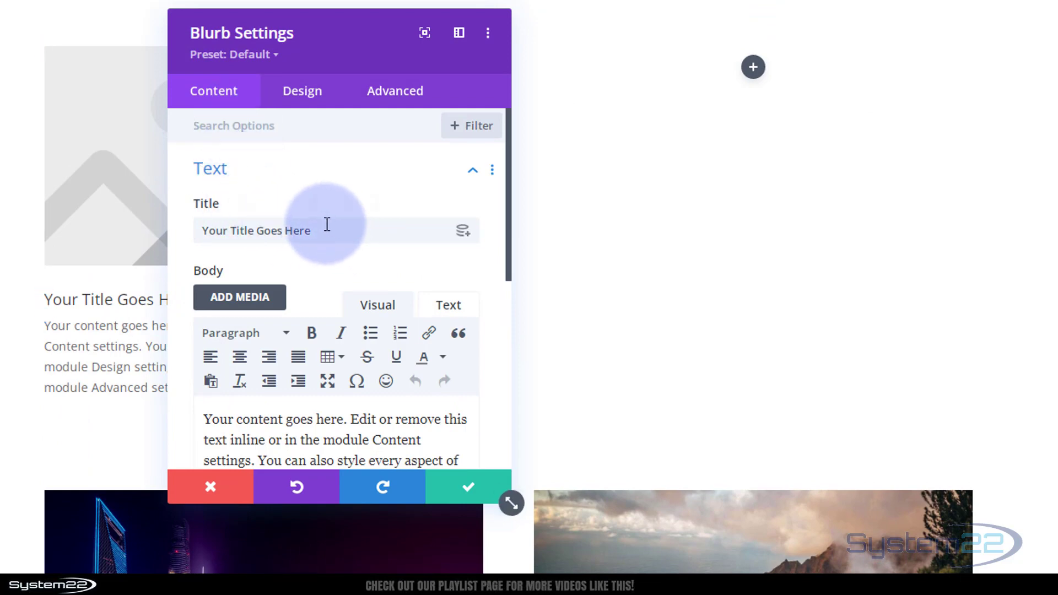
pyautogui.moveTo(325, 225); pyautogui.dragTo(242, 207)
pyautogui.moveTo(409, 51); pyautogui.dragTo(655, 70)
pyautogui.click(613, 329)
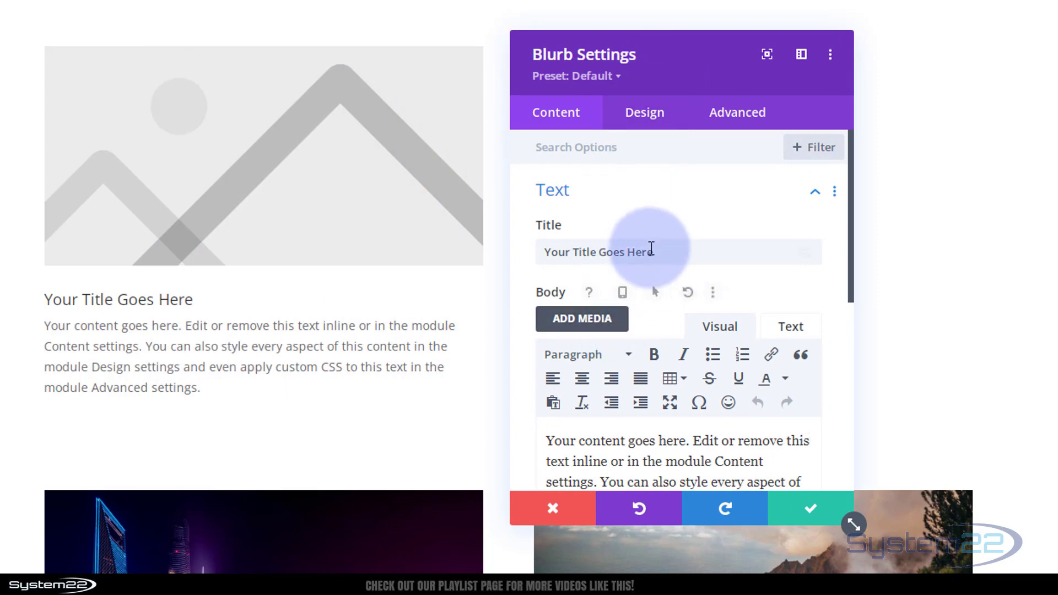
pyautogui.tripleClick(547, 252)
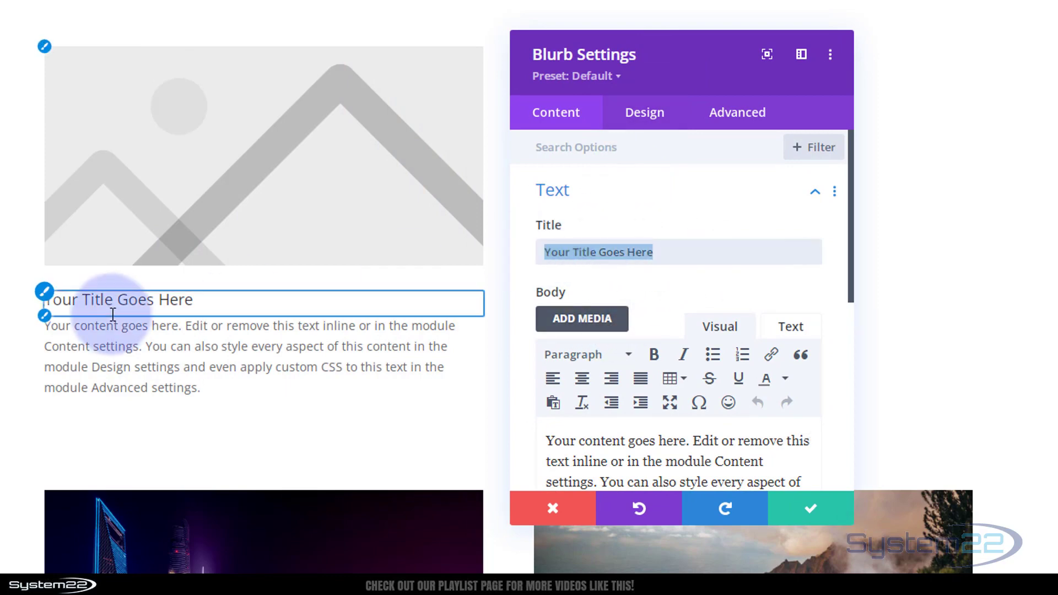
pyautogui.scroll(-3, 590, 314)
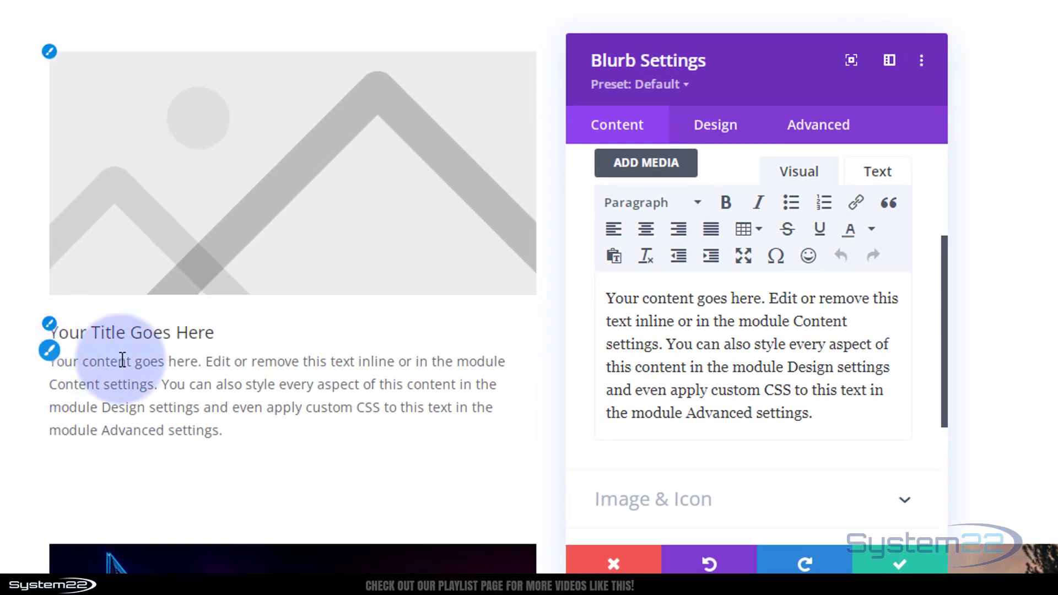
# Step: Turn on Use Icon for the blurb and choose the circled double-left-chevron icon
pyautogui.scroll(-3, 685, 363)
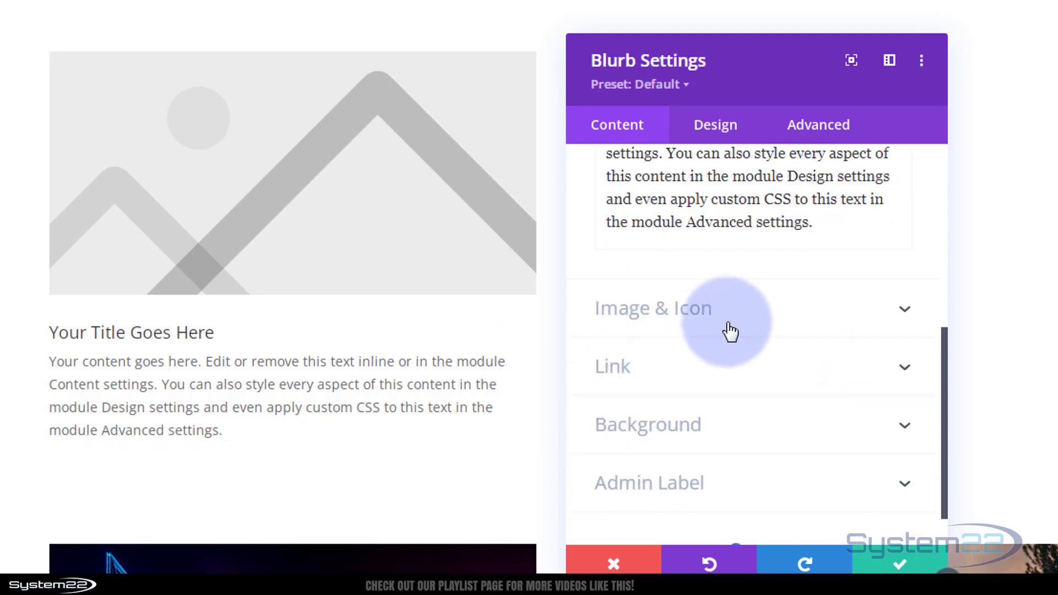
pyautogui.click(736, 322)
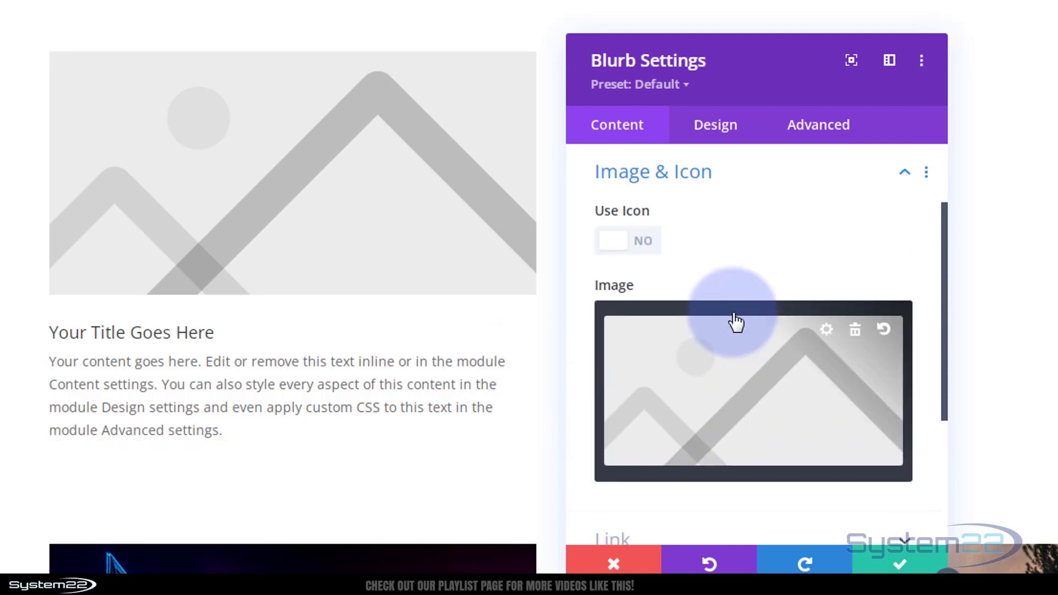
pyautogui.click(634, 242)
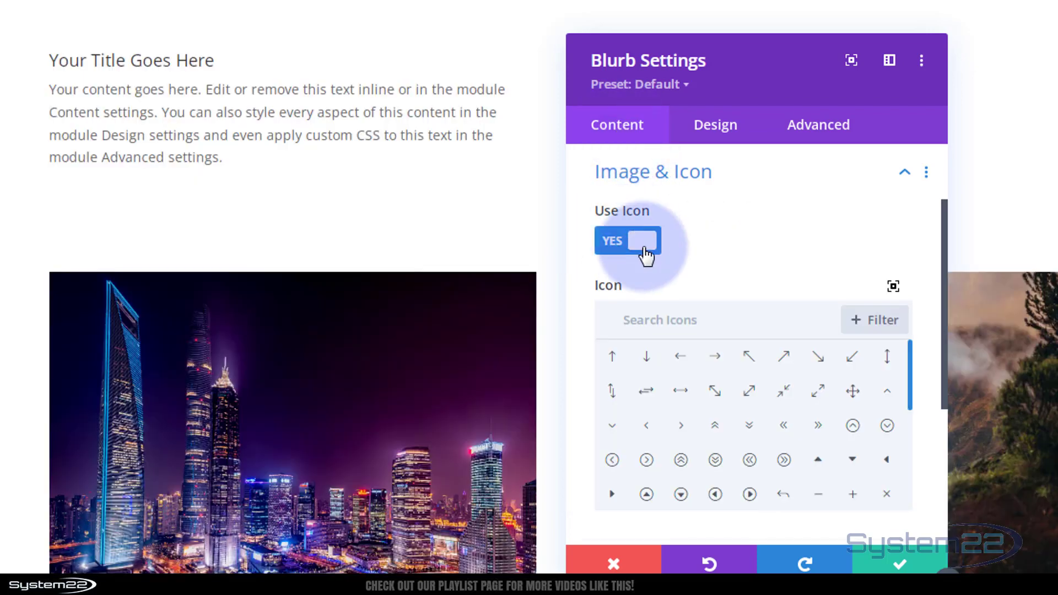
pyautogui.scroll(-2, 730, 251)
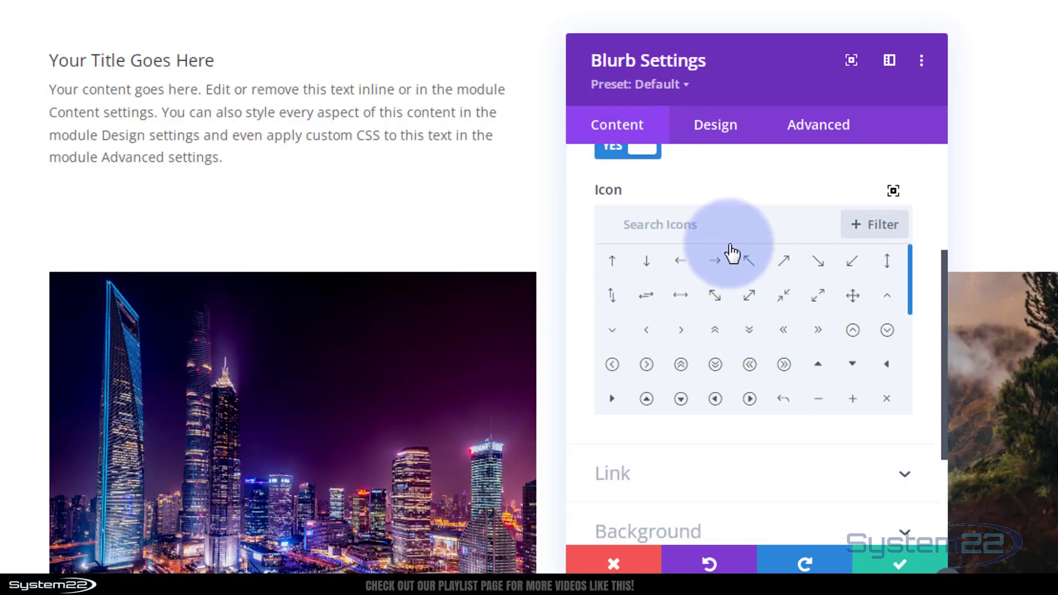
pyautogui.scroll(2, 761, 292)
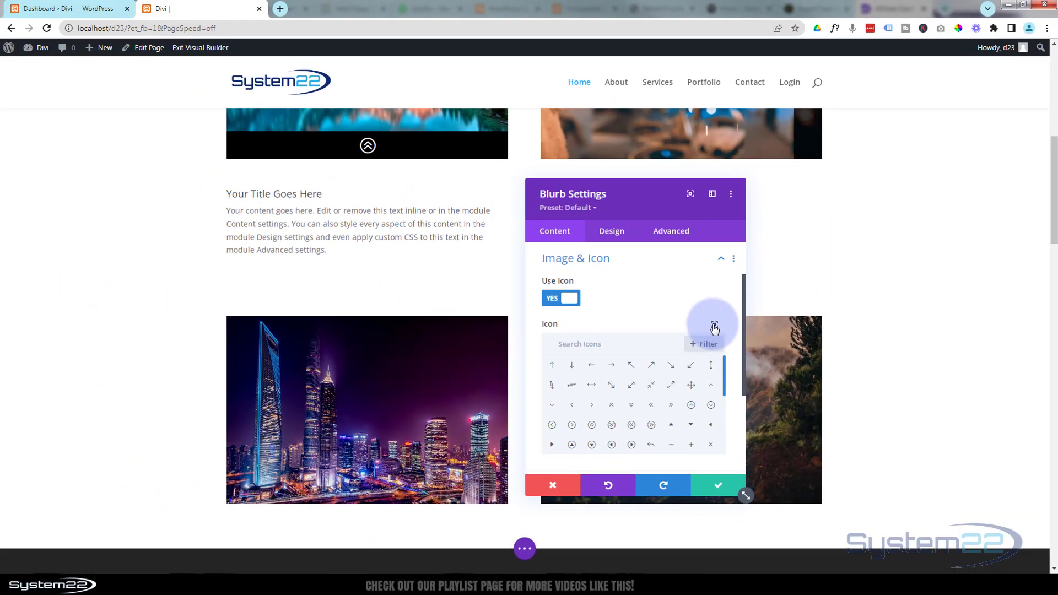
pyautogui.click(714, 326)
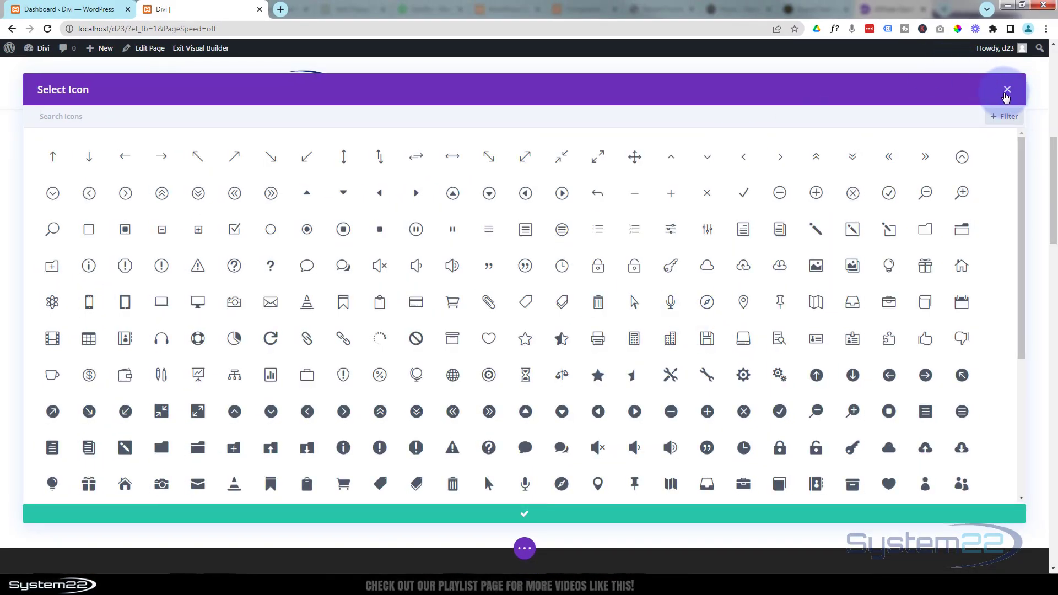
pyautogui.click(1005, 90)
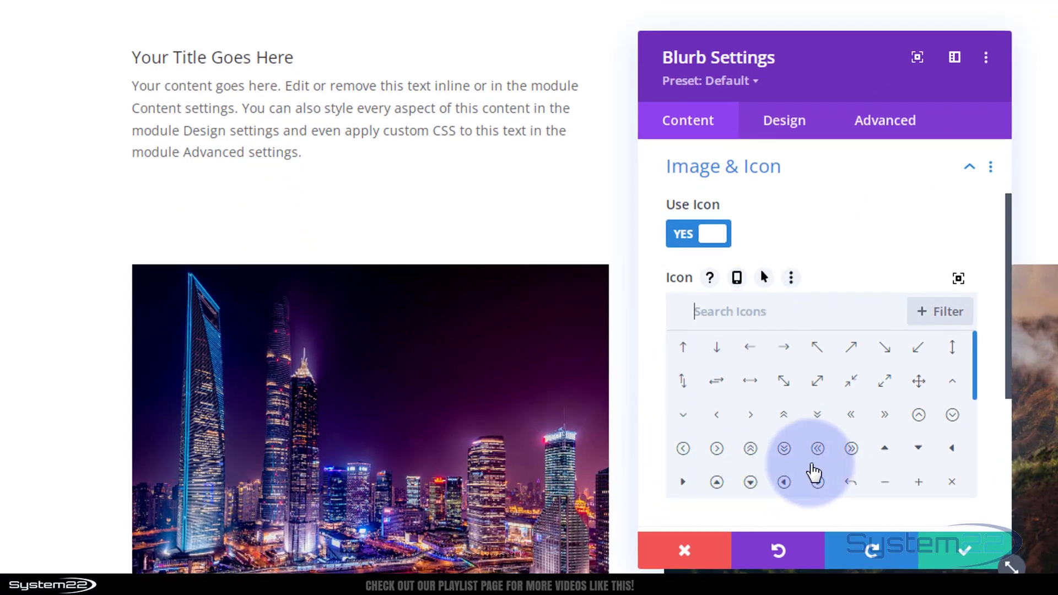
pyautogui.click(817, 448)
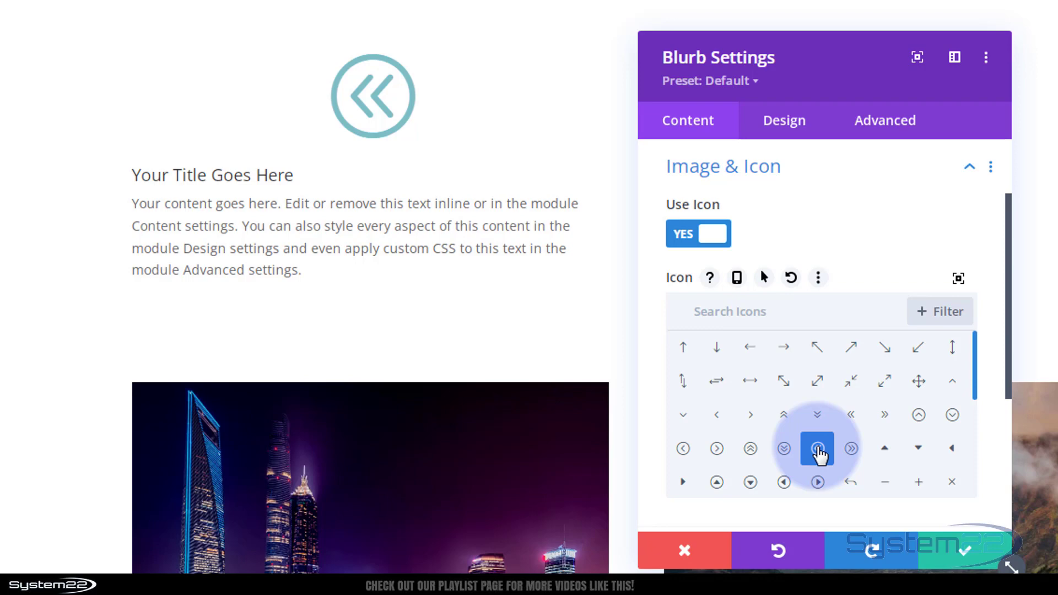
pyautogui.scroll(-5, 813, 435)
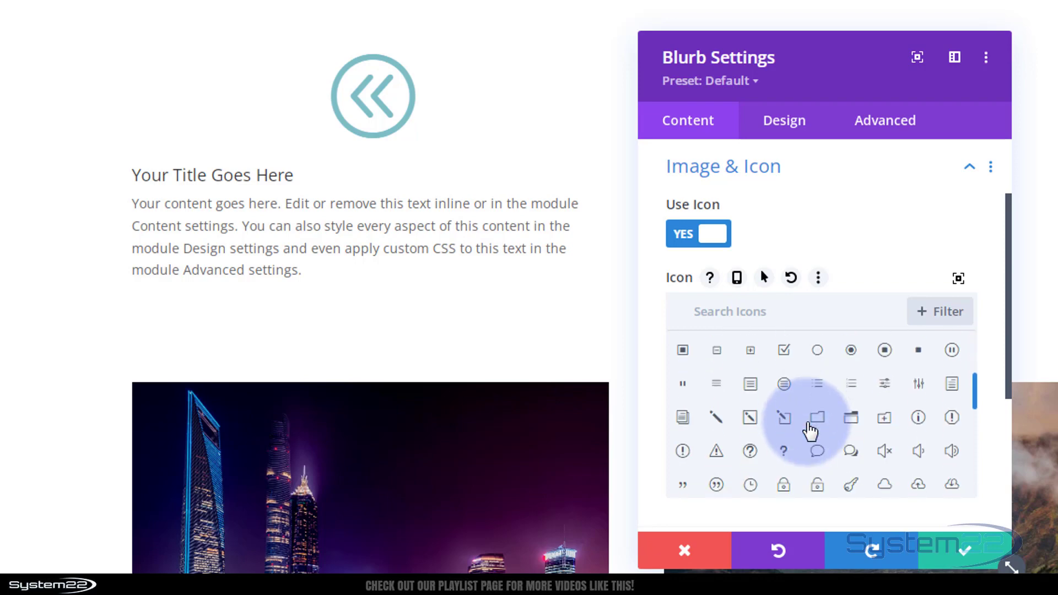
pyautogui.scroll(5, 716, 427)
pyautogui.scroll(-3, 656, 416)
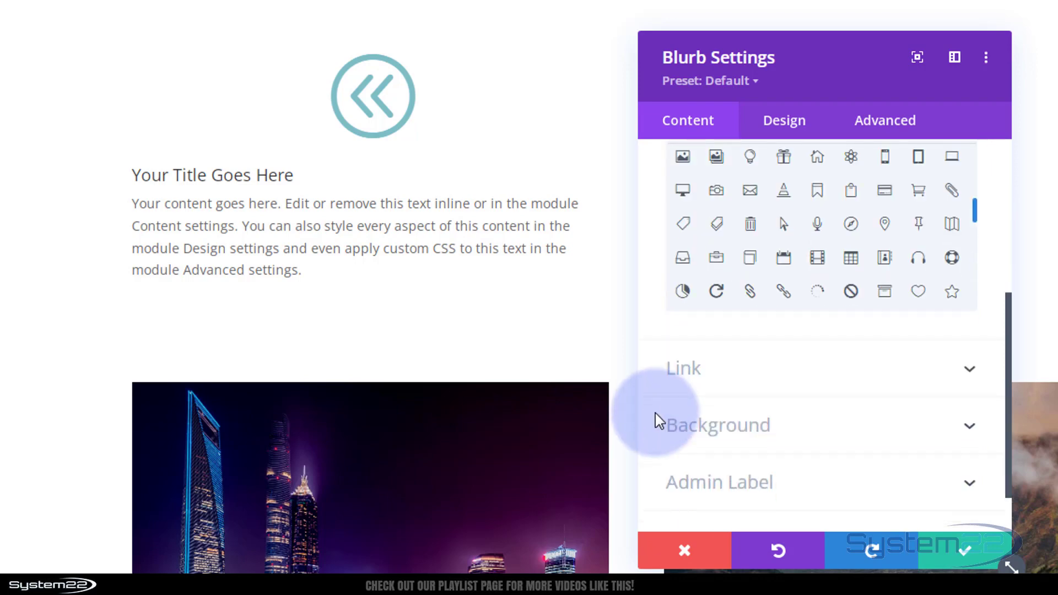
pyautogui.click(772, 369)
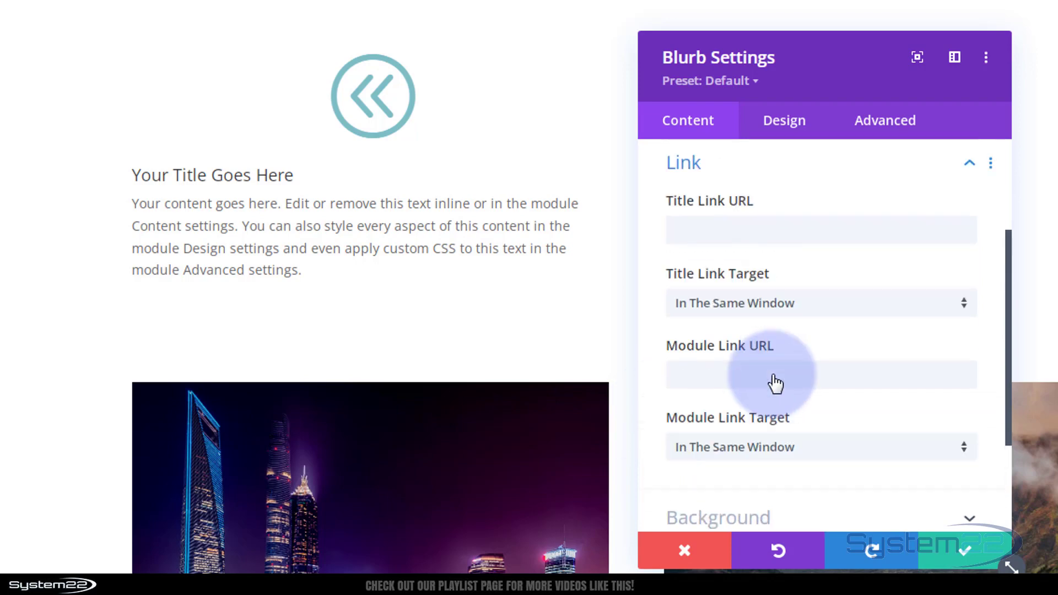
pyautogui.click(676, 231)
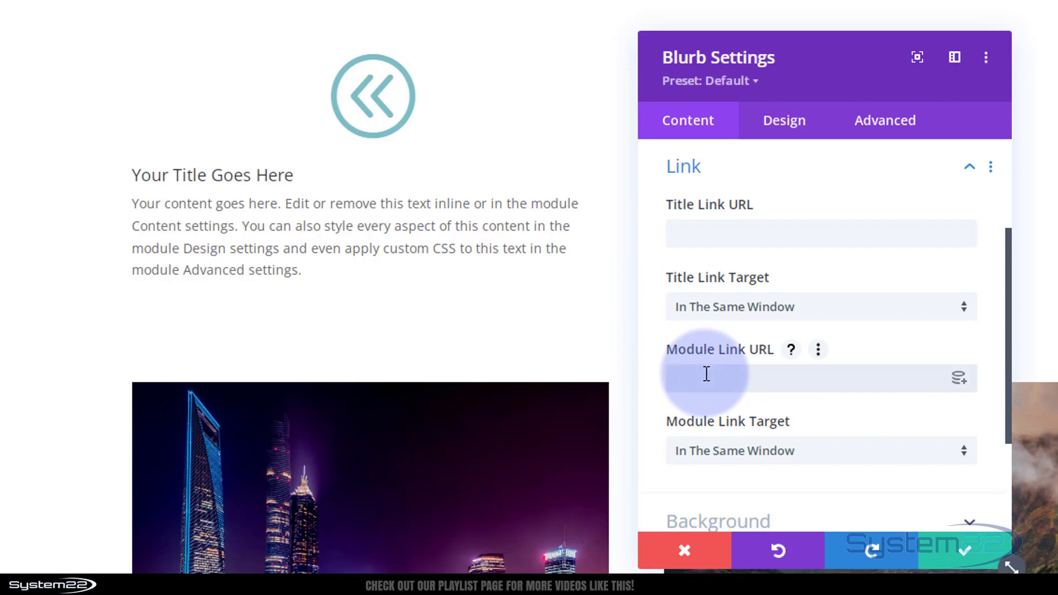
pyautogui.click(687, 377)
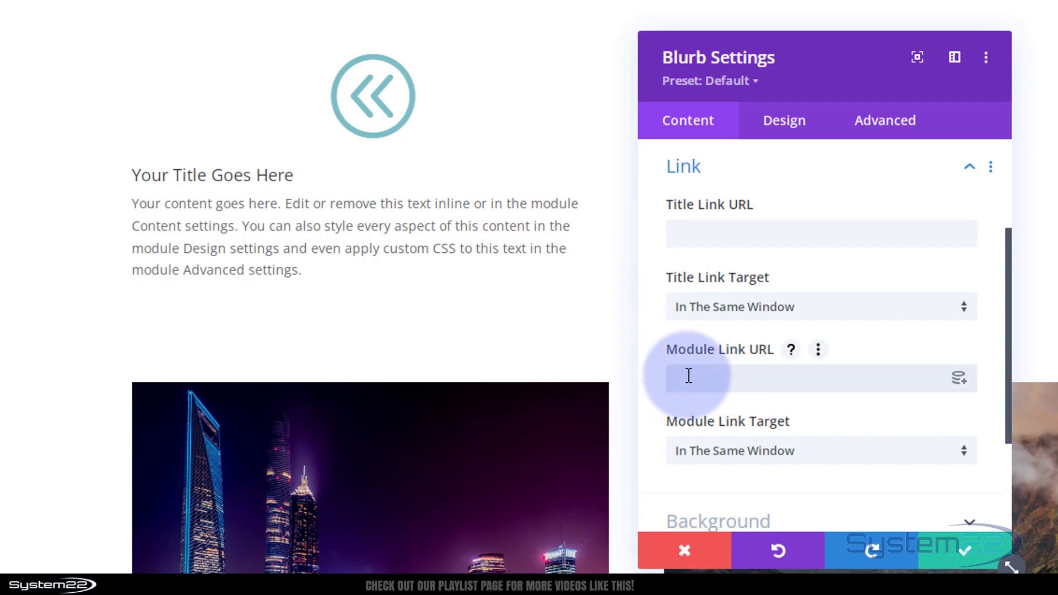
pyautogui.scroll(-2, 705, 386)
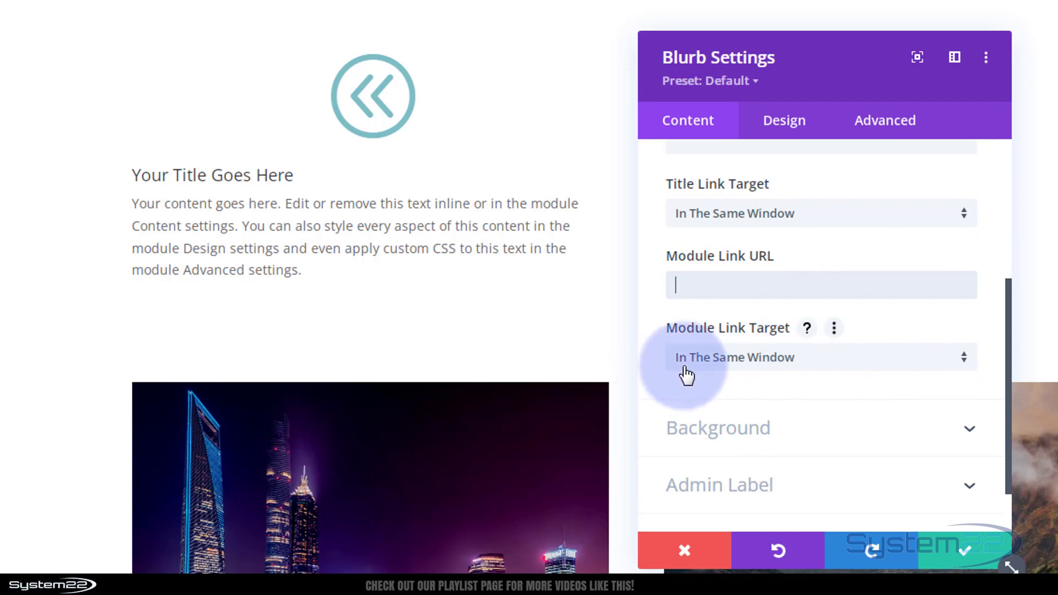
pyautogui.click(834, 371)
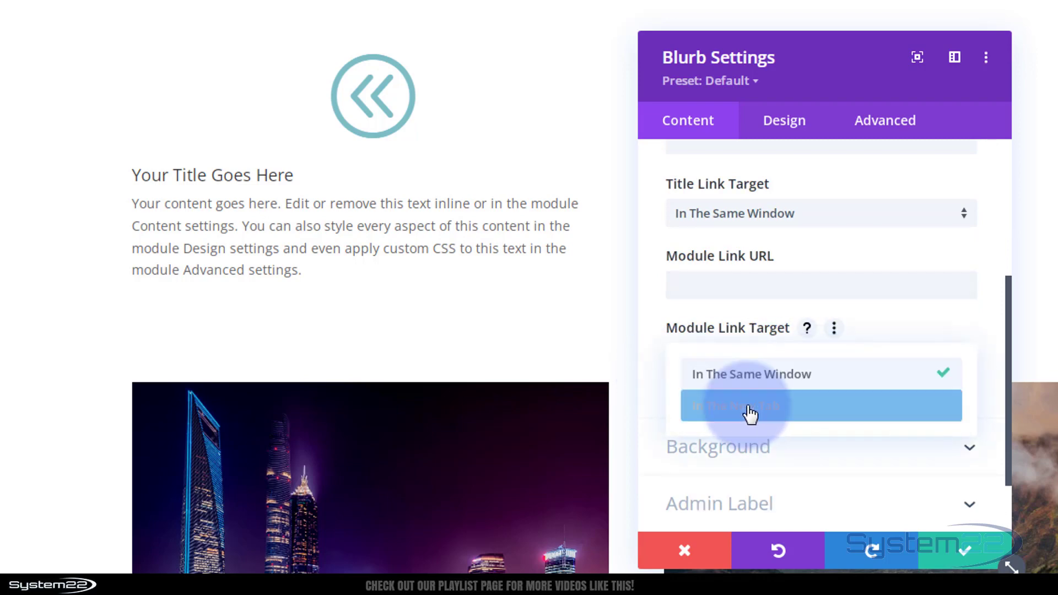
pyautogui.click(651, 387)
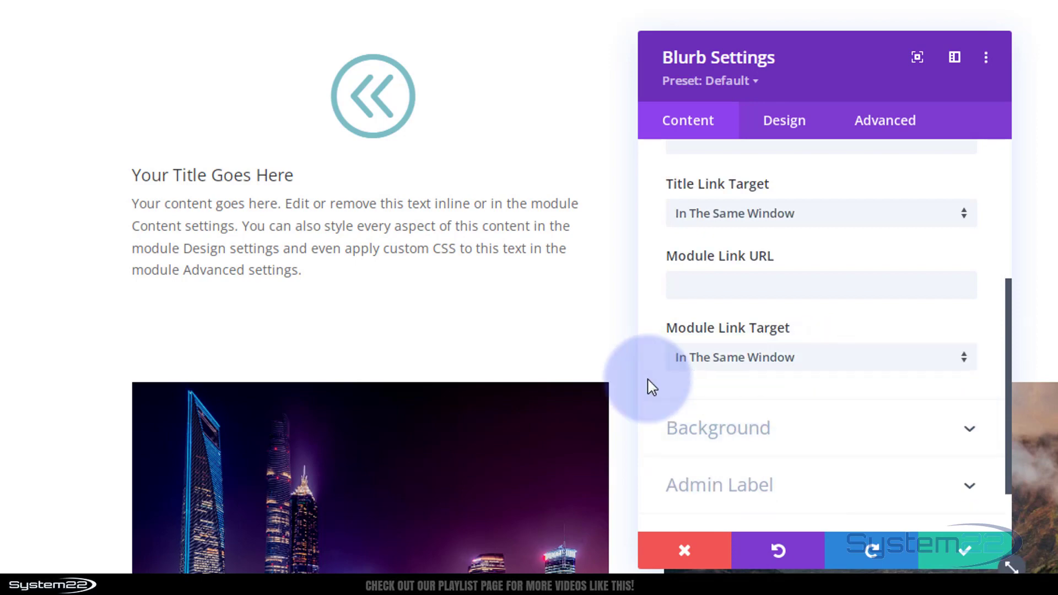
# Step: Set the blurb background to black at 0.8 opacity, rgba(0,0,0,0.8)
pyautogui.click(800, 432)
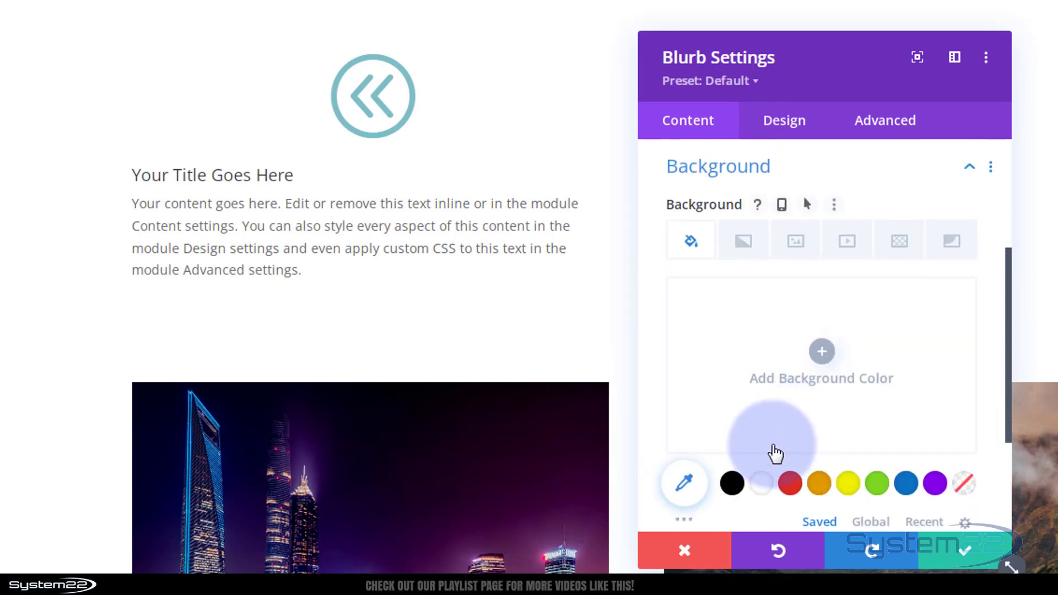
pyautogui.click(732, 485)
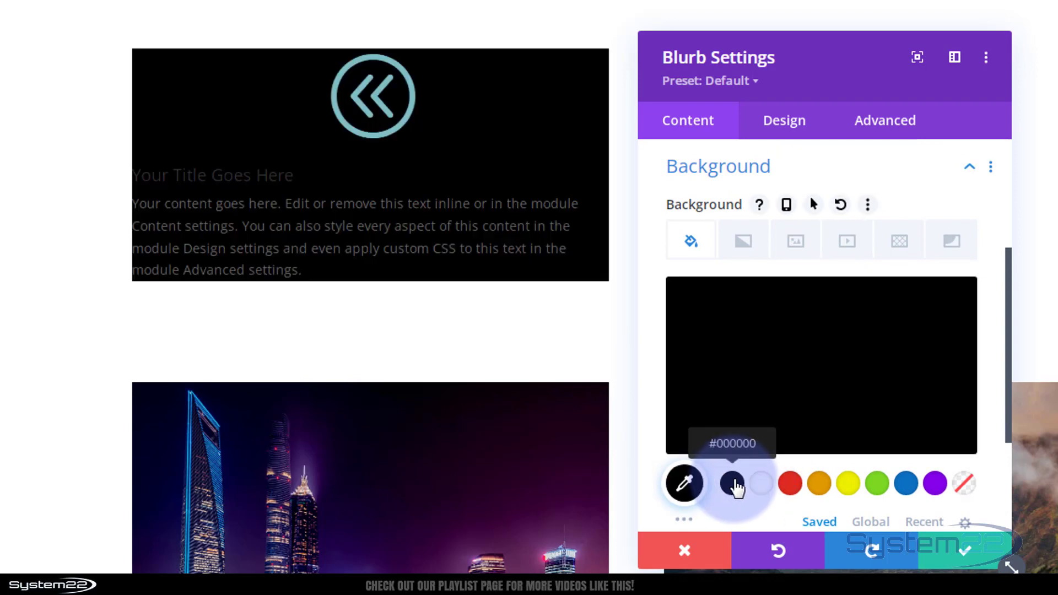
pyautogui.click(773, 379)
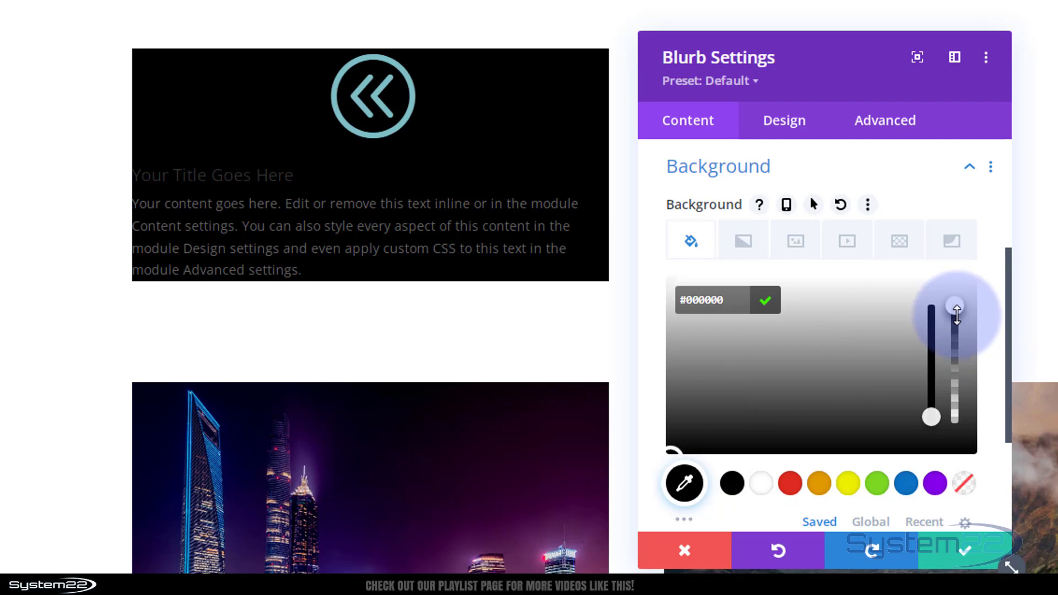
pyautogui.moveTo(955, 313); pyautogui.dragTo(959, 342)
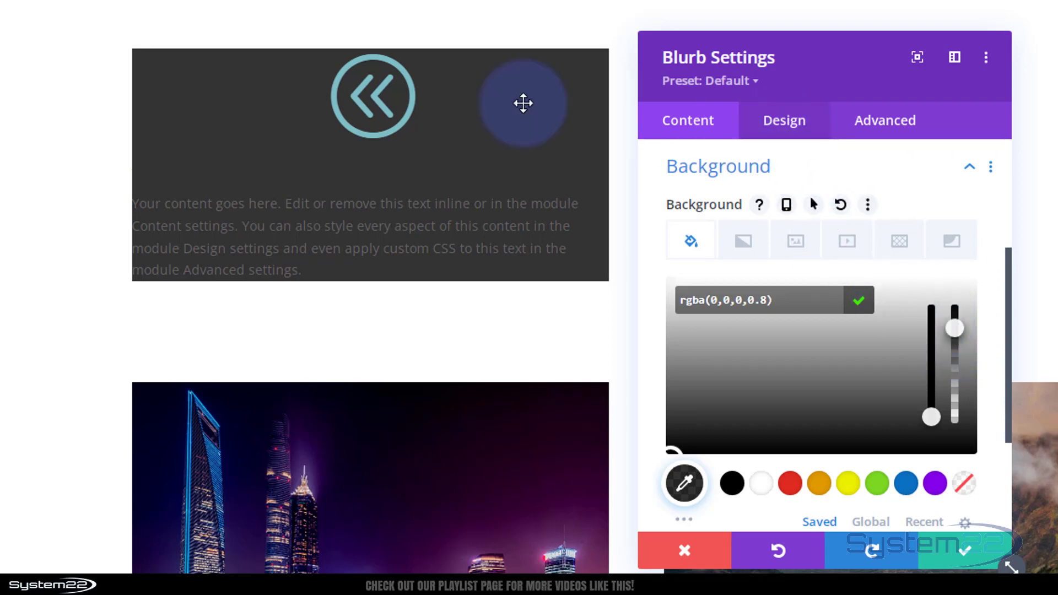
pyautogui.moveTo(325, 90)
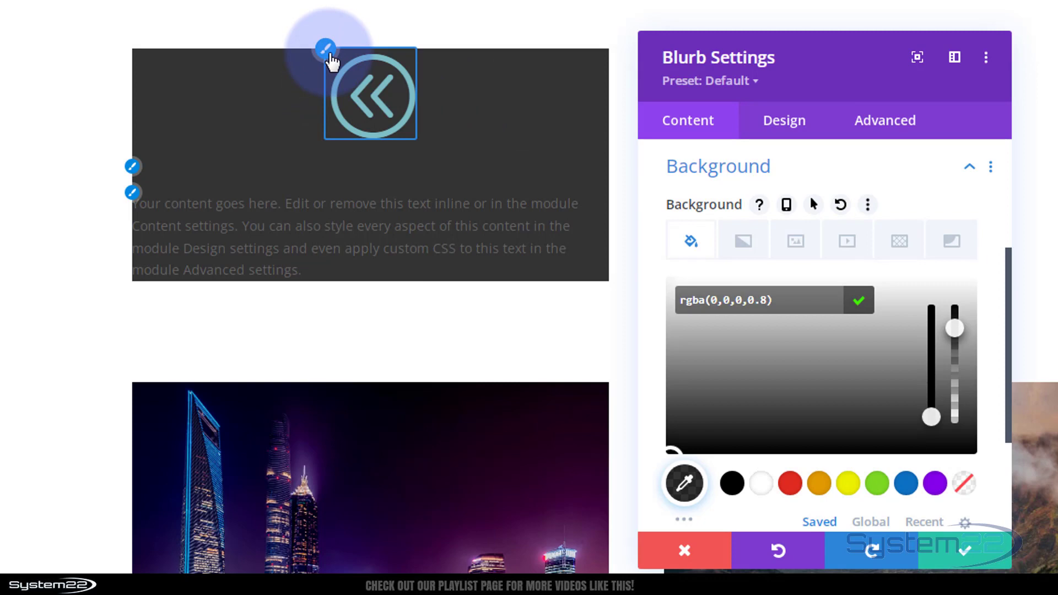
# Step: In the Design settings, make the blurb icon white and place it to the left
pyautogui.click(325, 49)
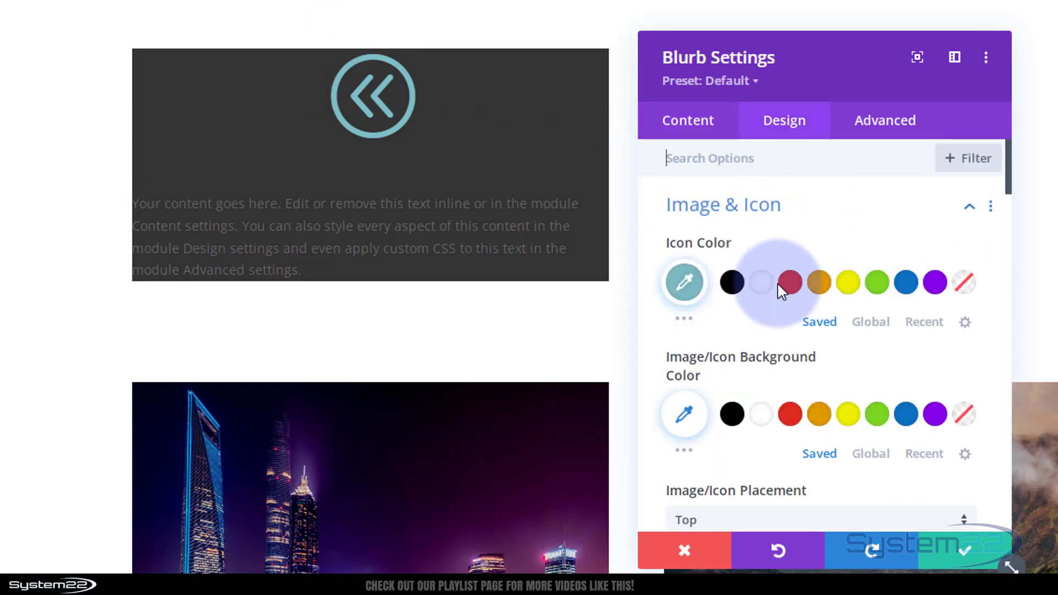
pyautogui.click(761, 283)
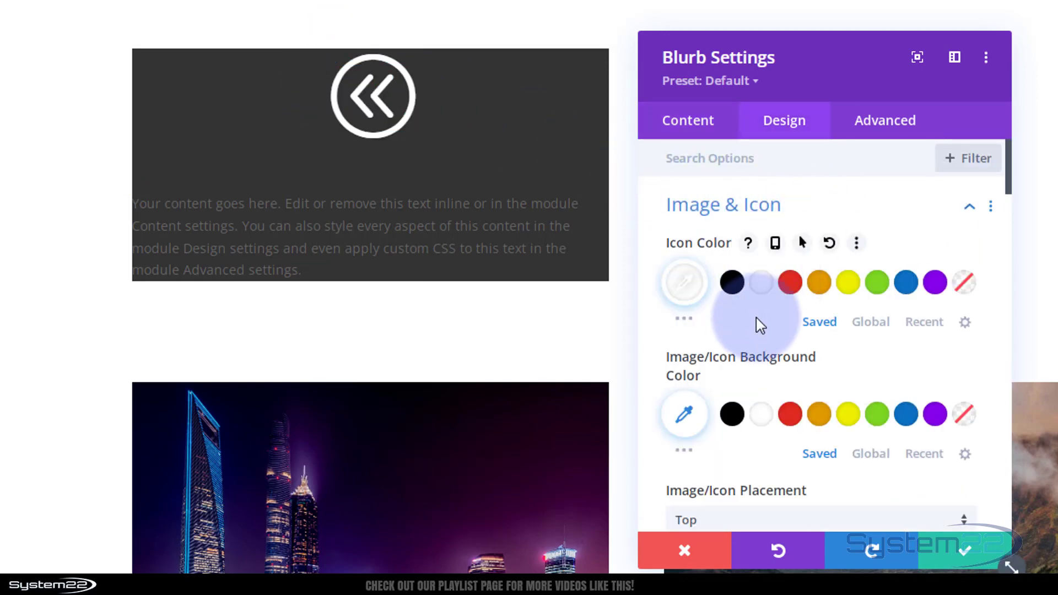
pyautogui.scroll(-3, 759, 320)
pyautogui.click(771, 335)
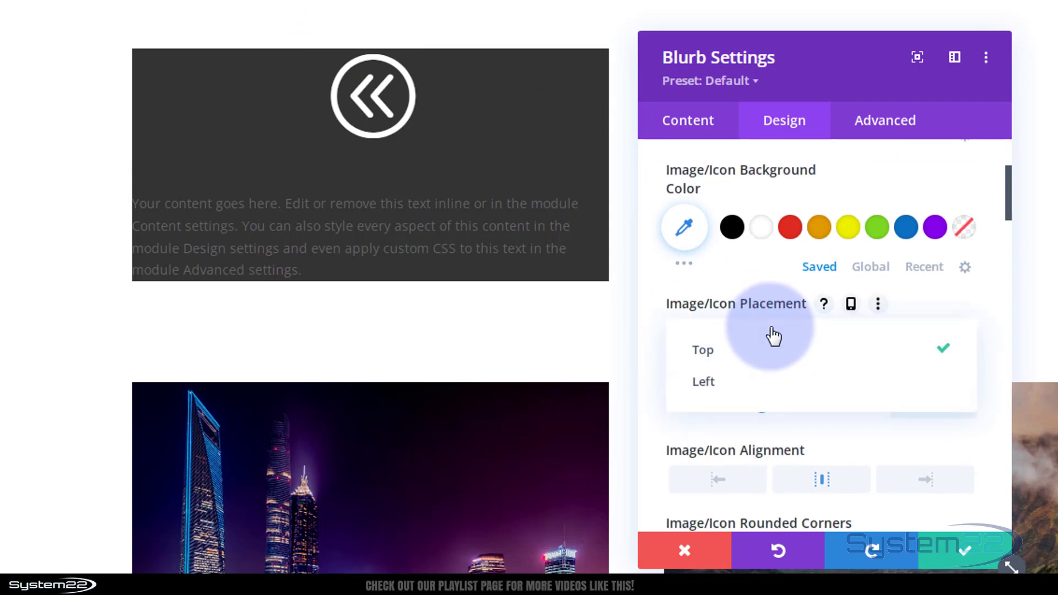
pyautogui.click(708, 388)
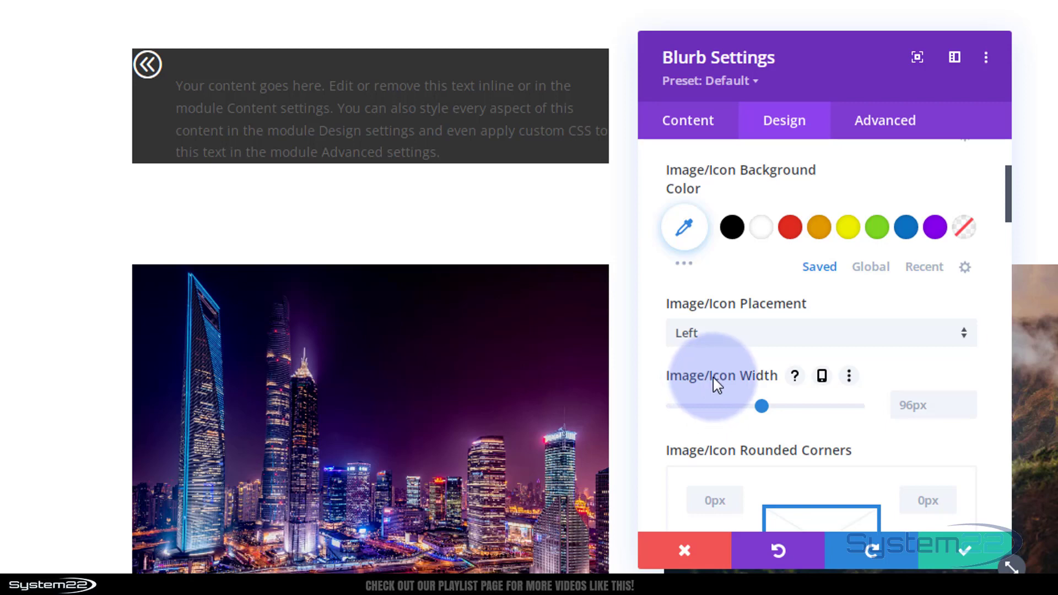
# Step: Give the blurb icon 10px top and 10px left padding
pyautogui.scroll(-2, 716, 384)
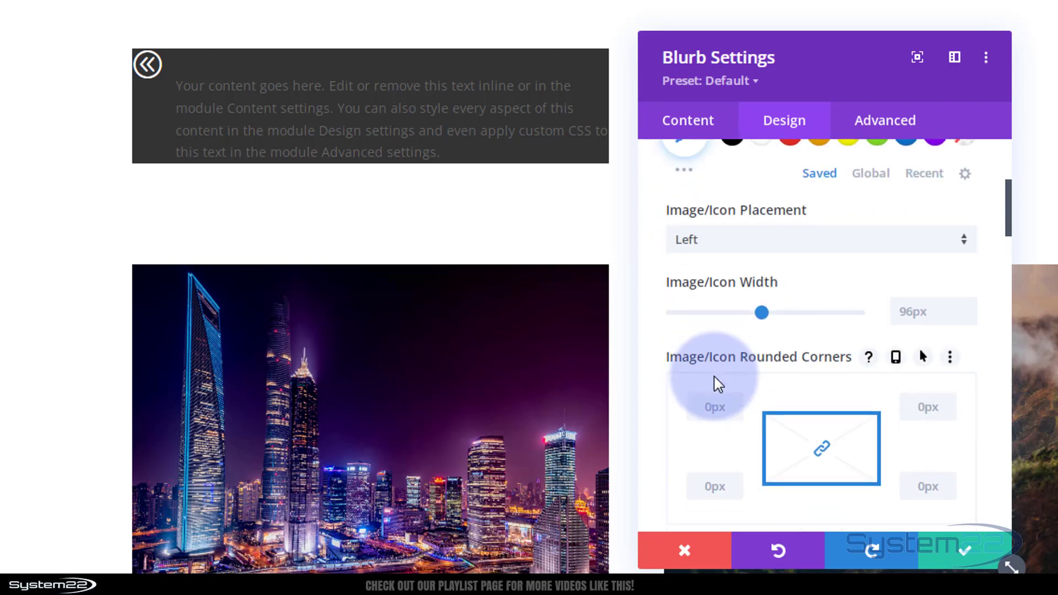
pyautogui.scroll(-7, 717, 384)
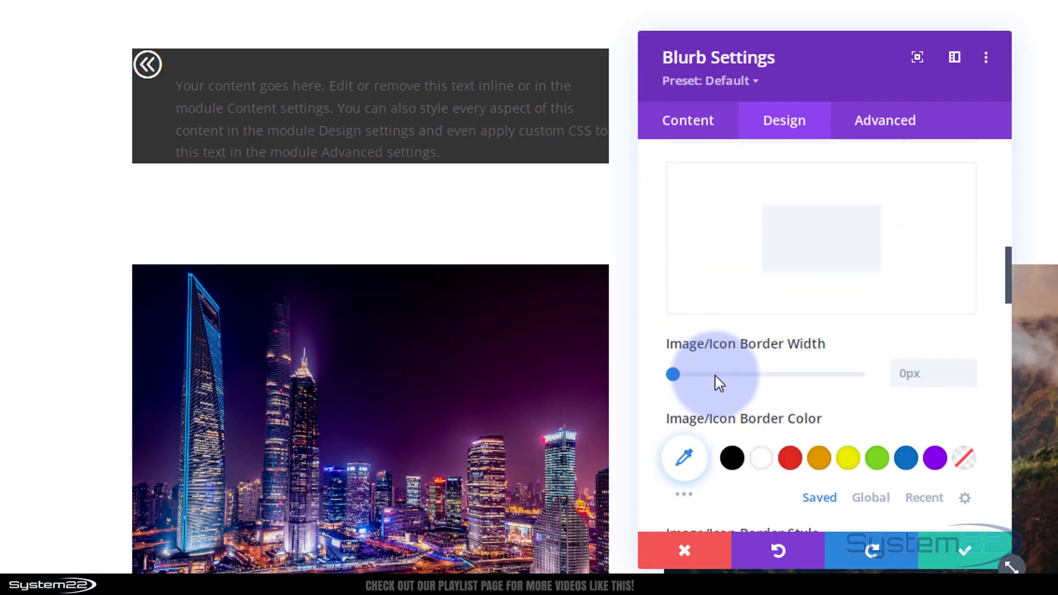
pyautogui.scroll(-5, 718, 384)
pyautogui.moveTo(717, 384); pyautogui.dragTo(700, 385)
pyautogui.scroll(-2, 700, 385)
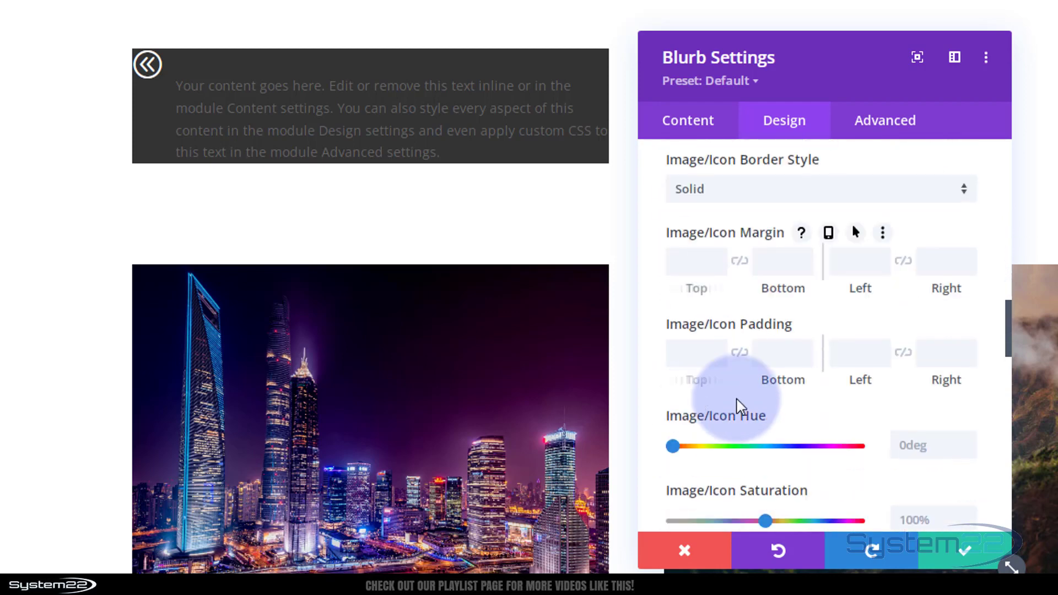
pyautogui.click(691, 354)
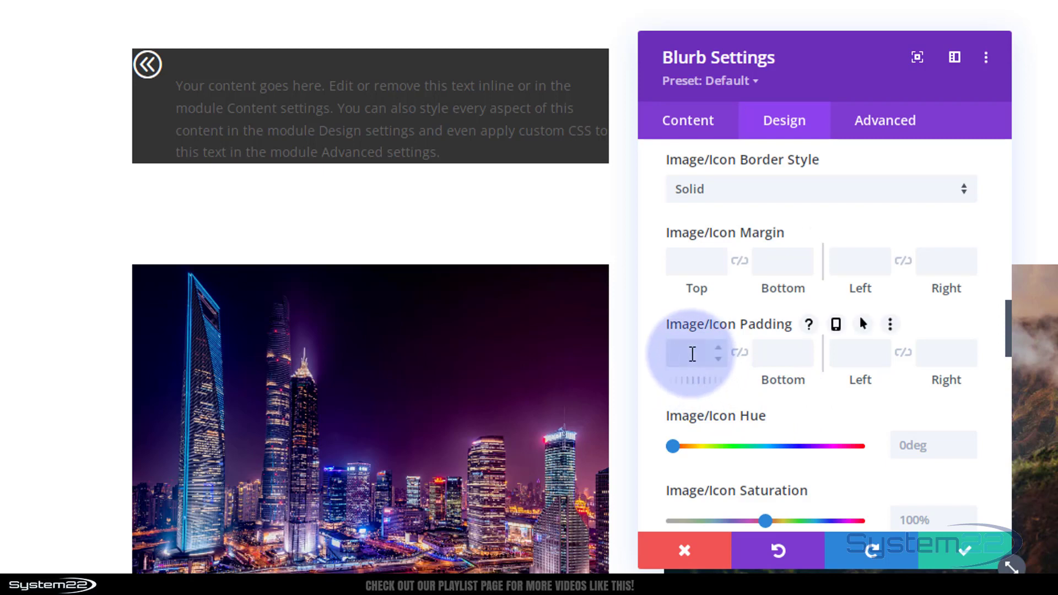
pyautogui.write('10px')
pyautogui.click(841, 357)
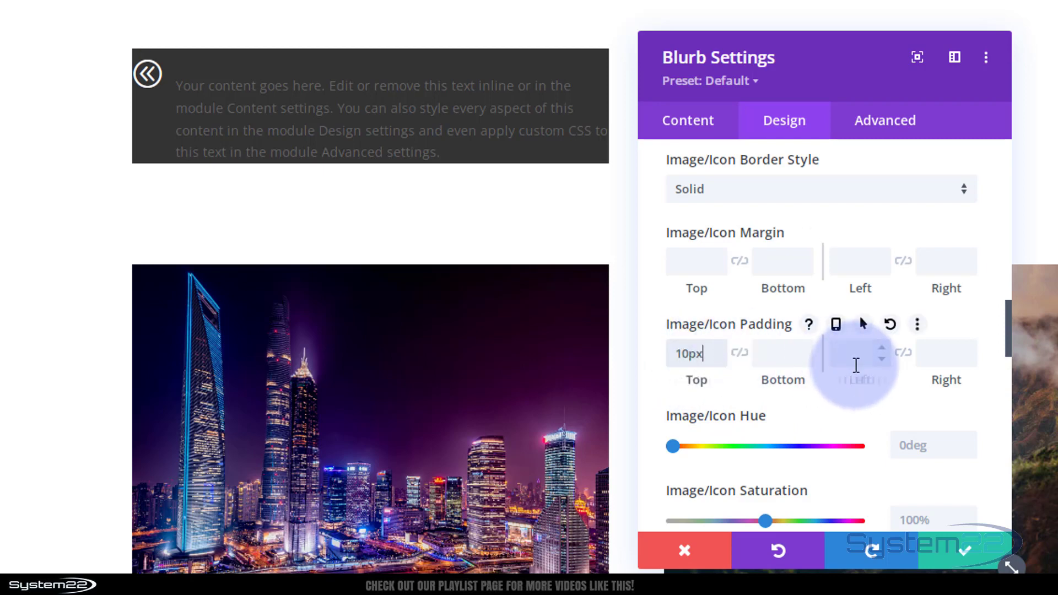
pyautogui.write('10px')
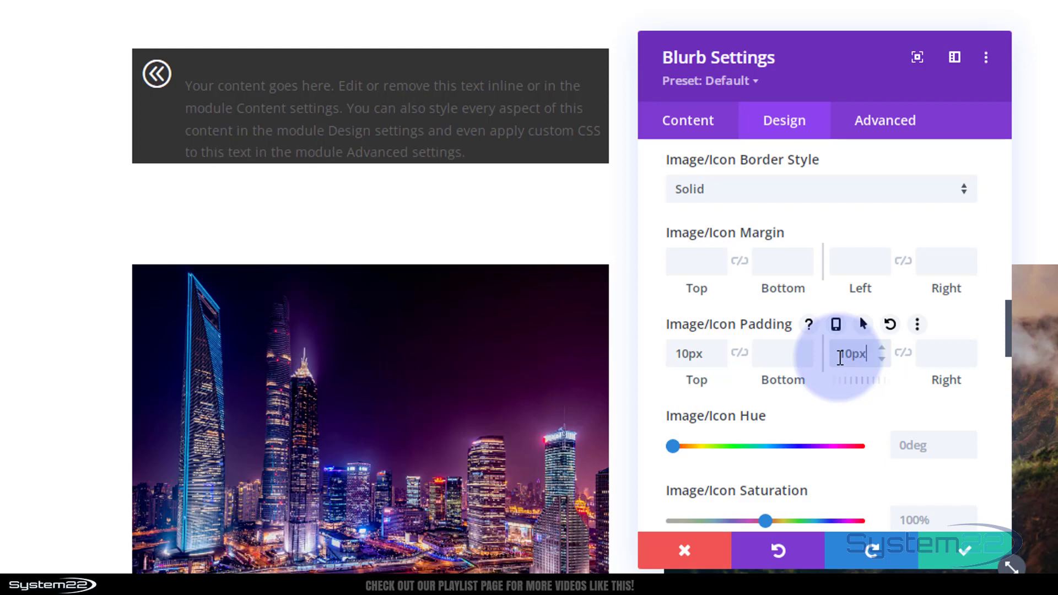
pyautogui.moveTo(144, 65)
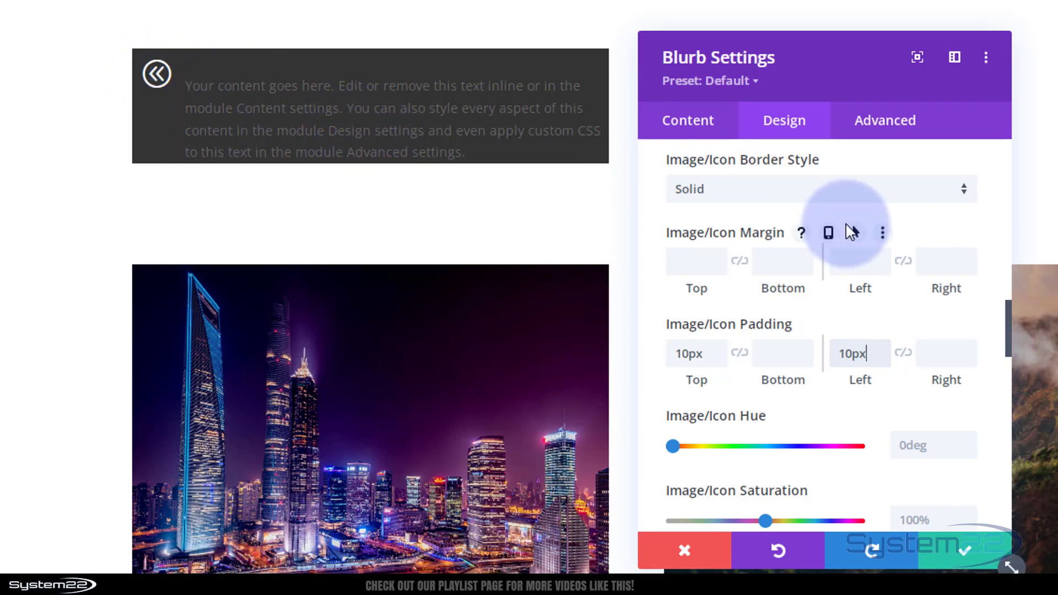
pyautogui.click(853, 363)
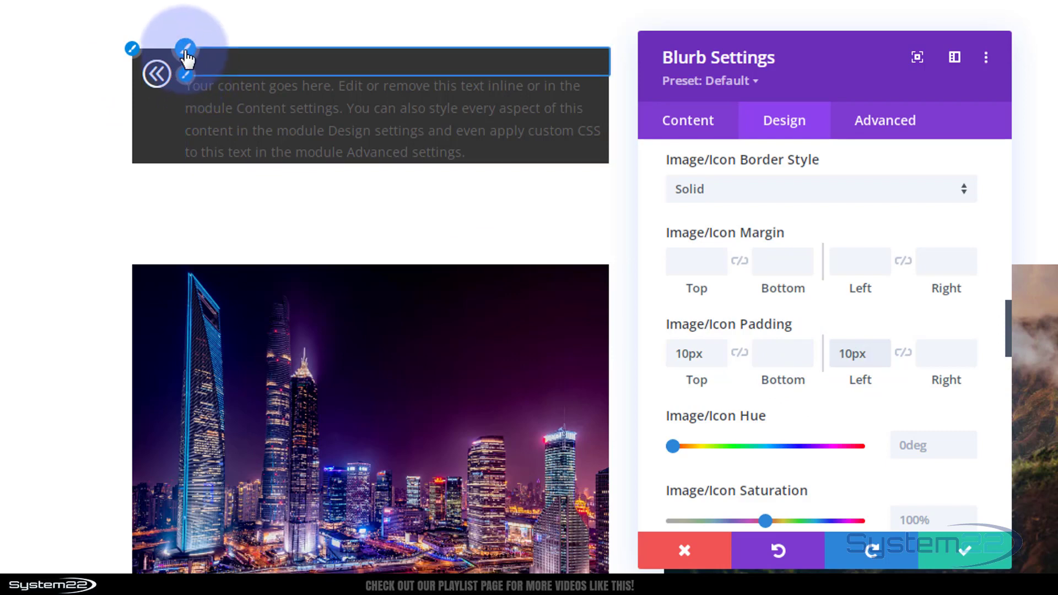
# Step: Set the blurb's Body Text Color to white (#ffffff)
pyautogui.click(186, 51)
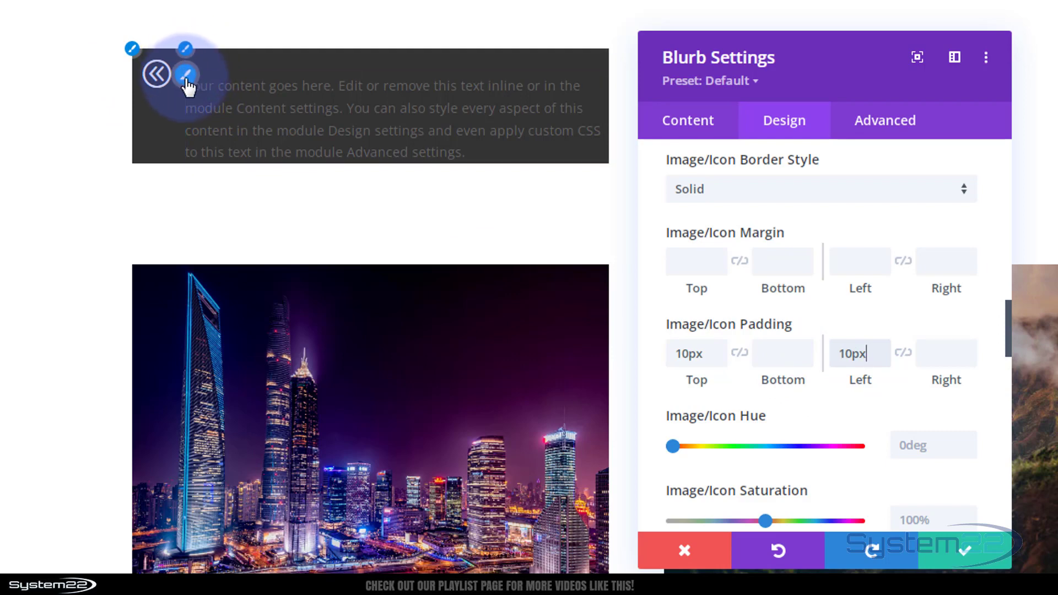
pyautogui.click(187, 75)
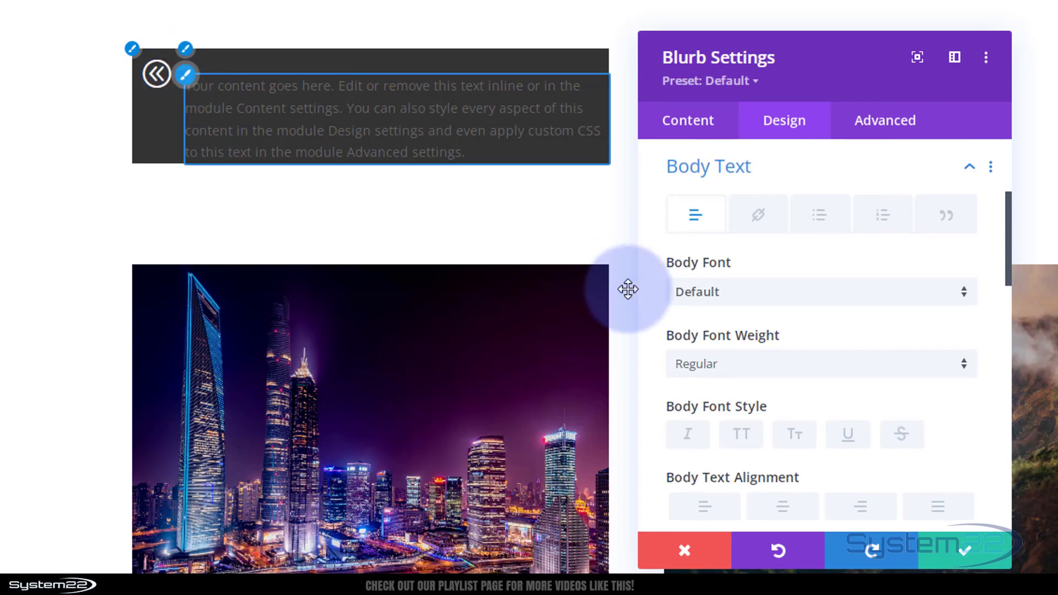
pyautogui.scroll(-3, 791, 350)
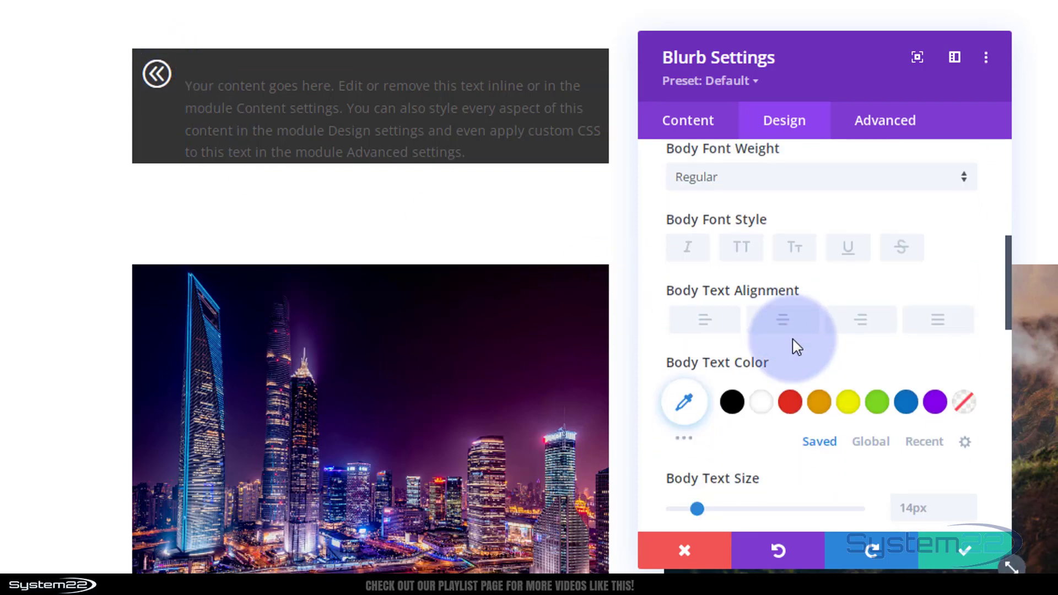
pyautogui.click(763, 408)
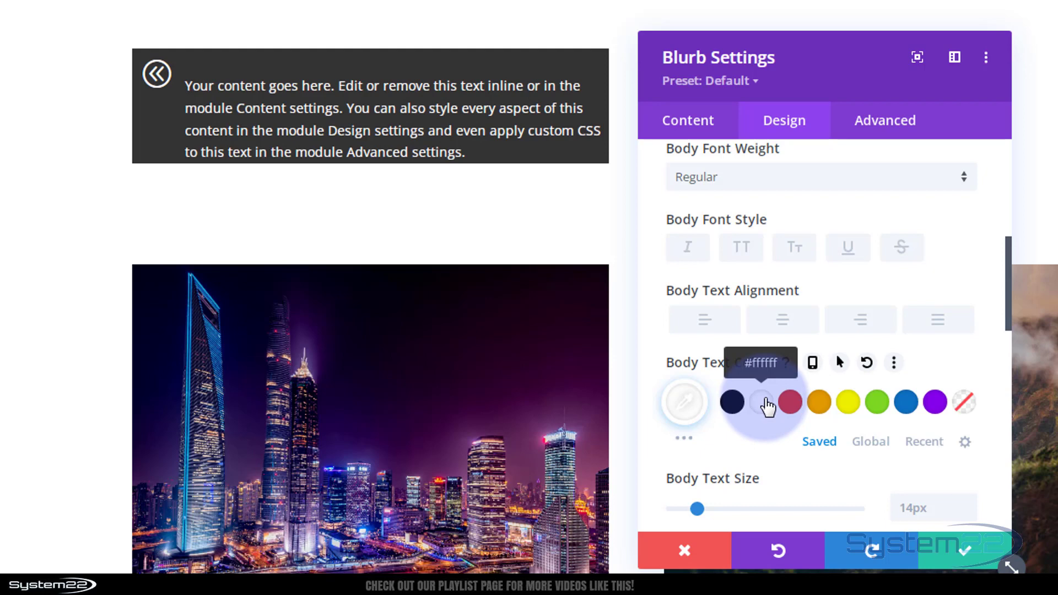
pyautogui.scroll(-2, 767, 408)
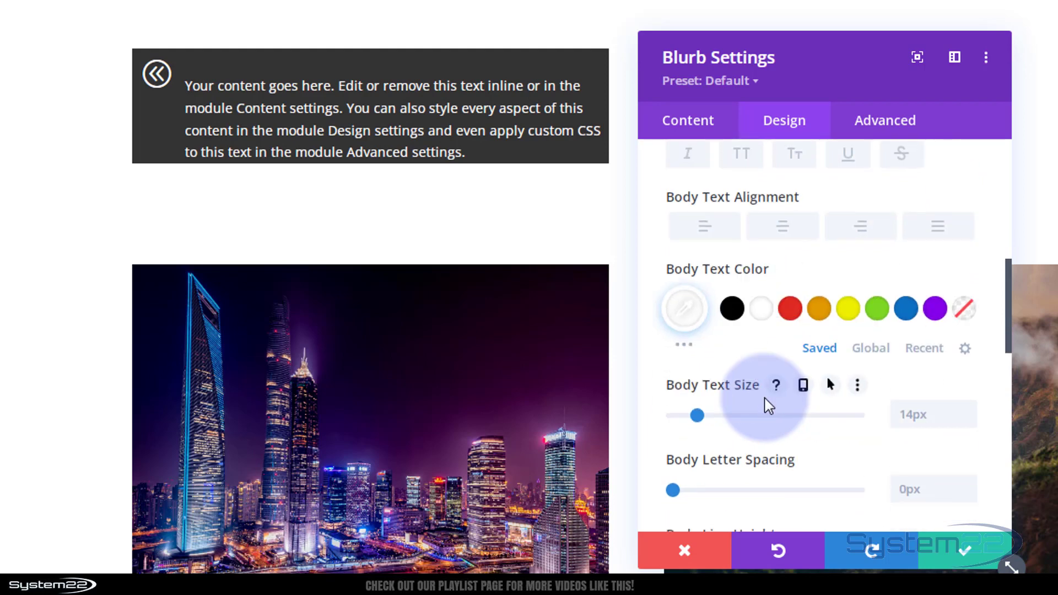
pyautogui.scroll(-2, 765, 397)
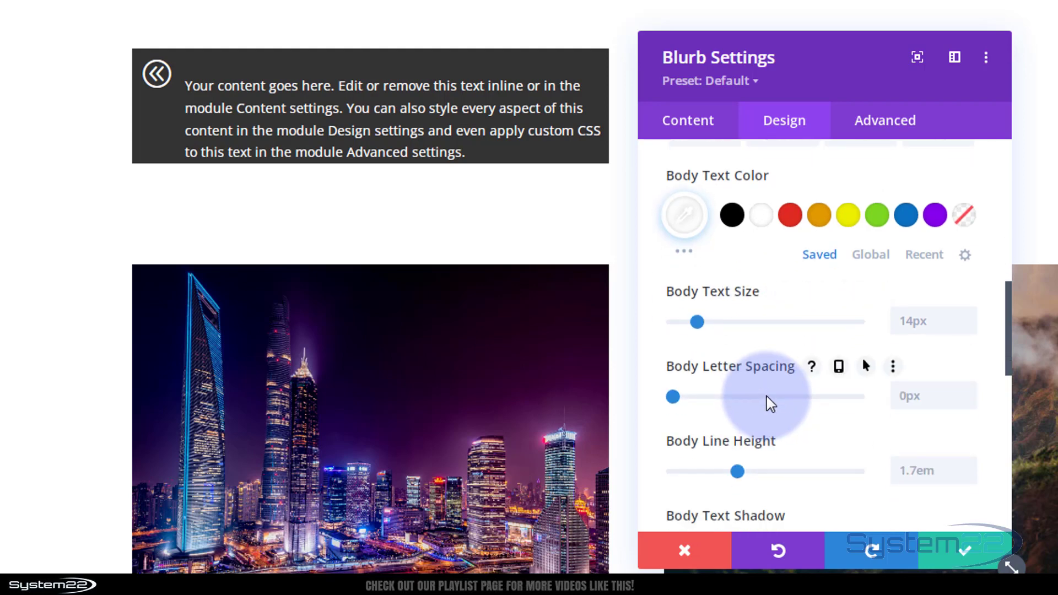
pyautogui.scroll(-8, 767, 398)
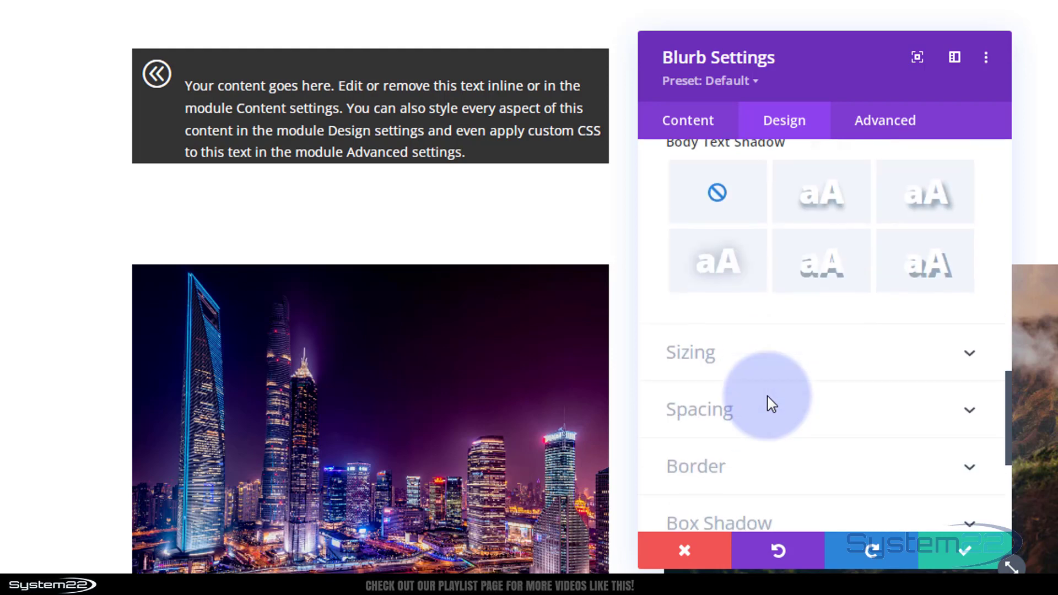
# Step: Enter 300px as the blurb's Height under Sizing
pyautogui.click(756, 365)
pyautogui.scroll(-5, 802, 335)
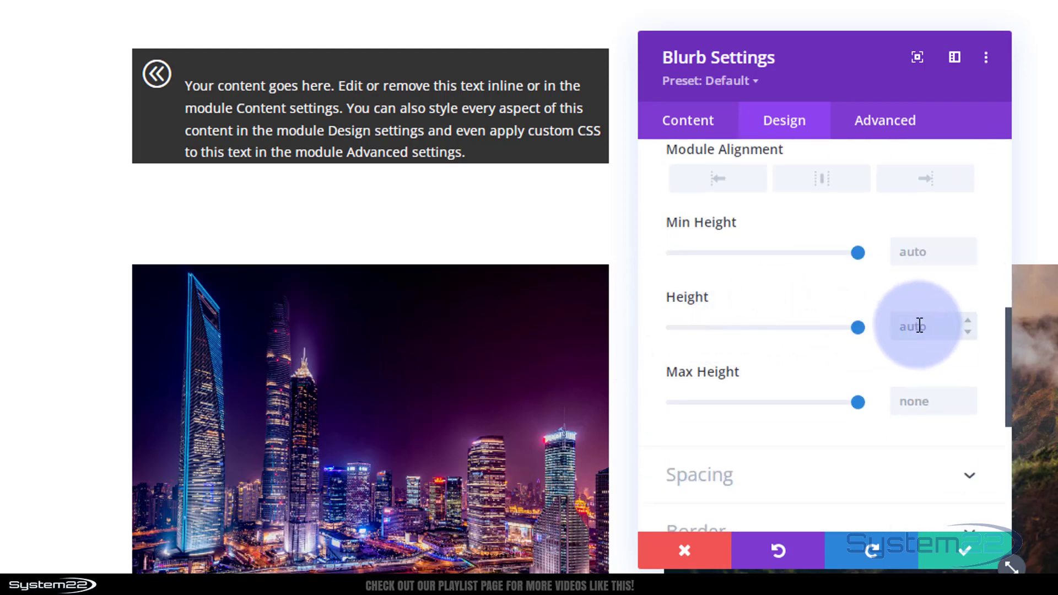
pyautogui.click(904, 288)
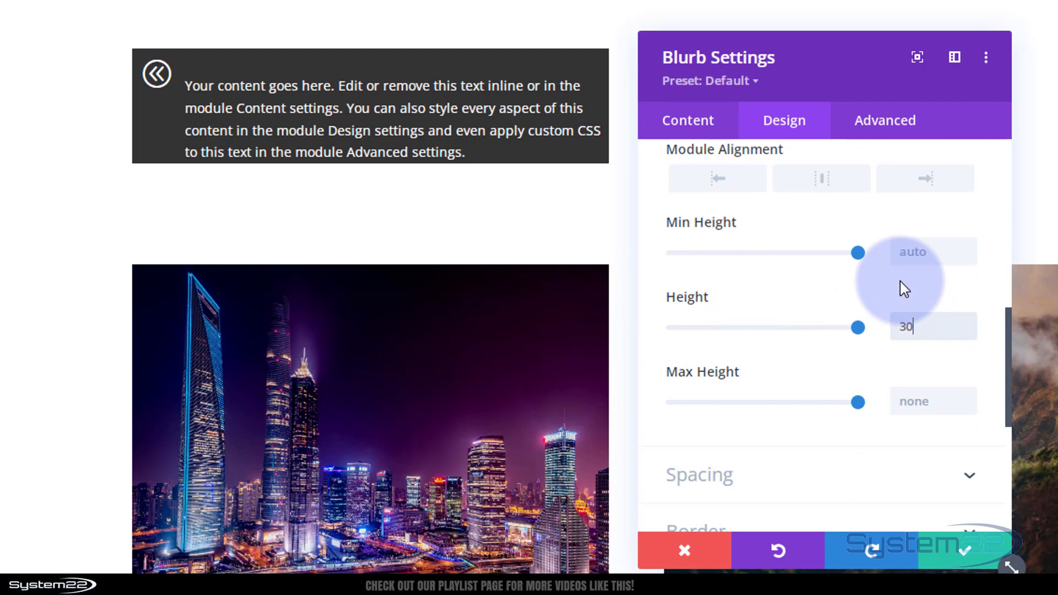
pyautogui.write('300px')
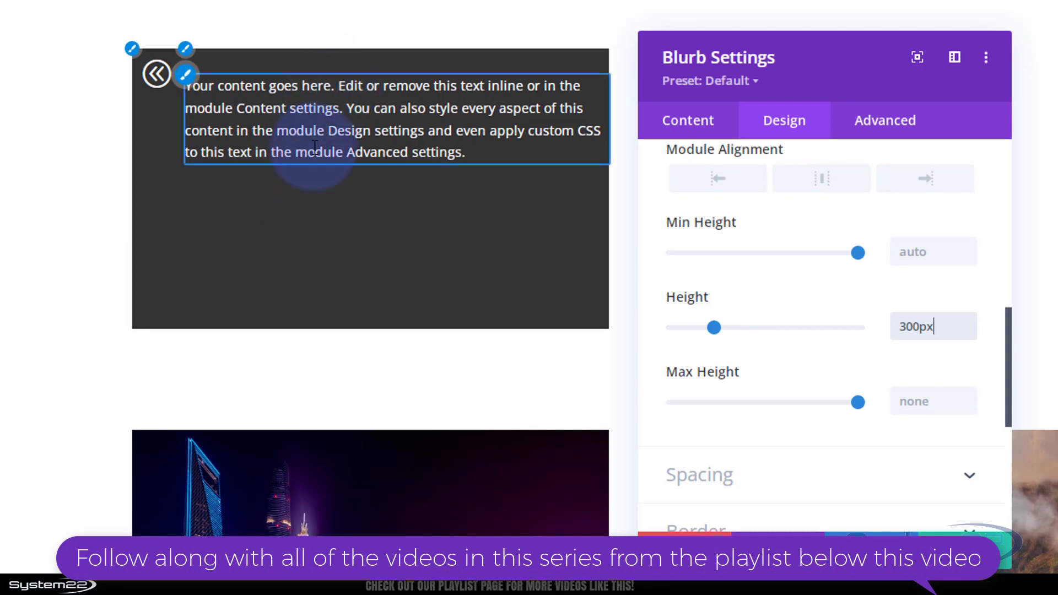
pyautogui.click(302, 220)
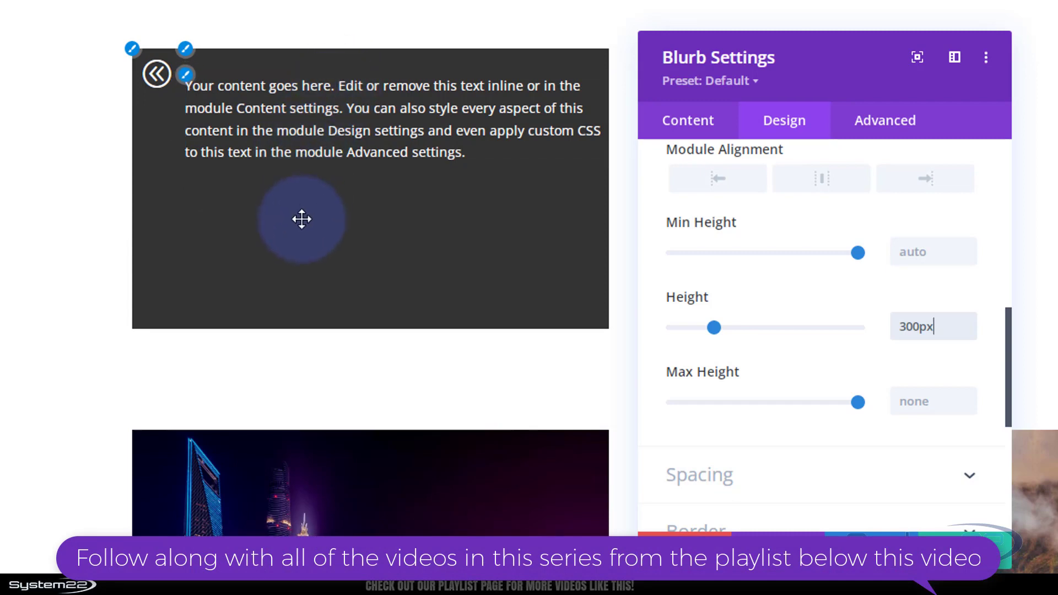
# Step: Set the blurb's Spacing Padding Top to 14%
pyautogui.click(796, 476)
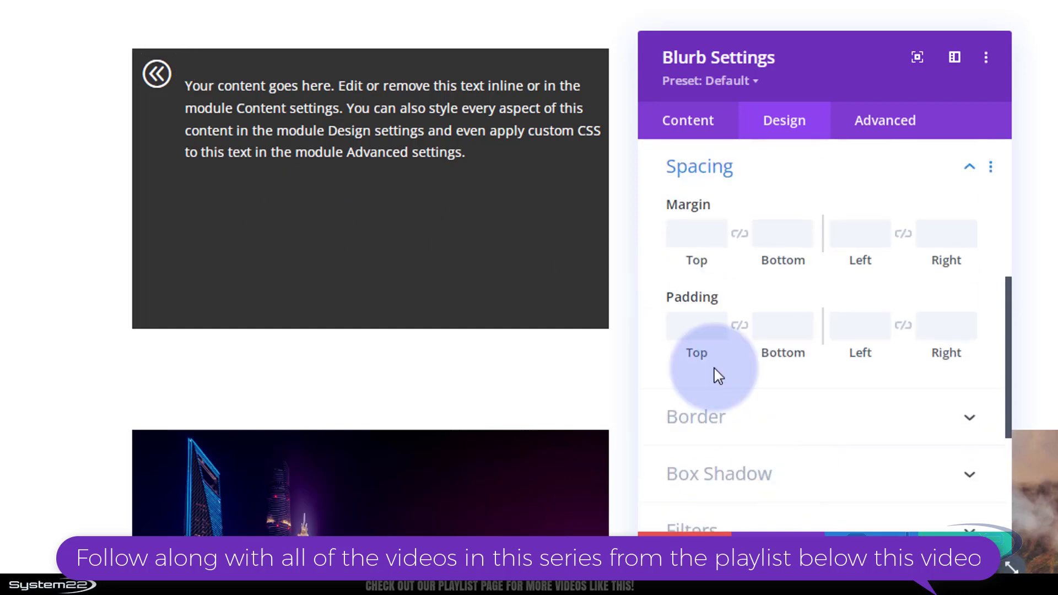
pyautogui.click(692, 325)
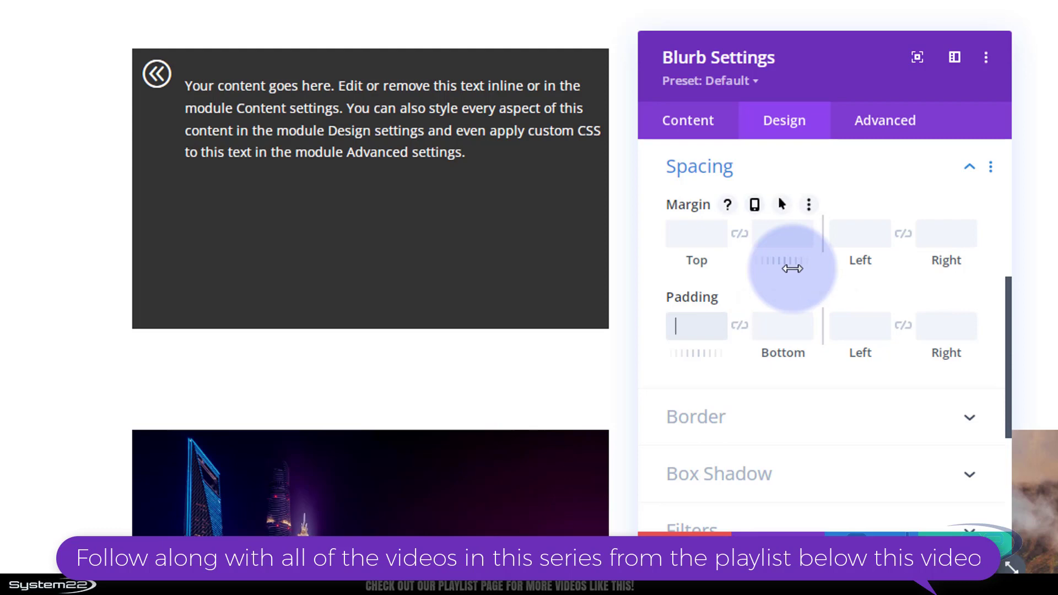
pyautogui.write('100px')
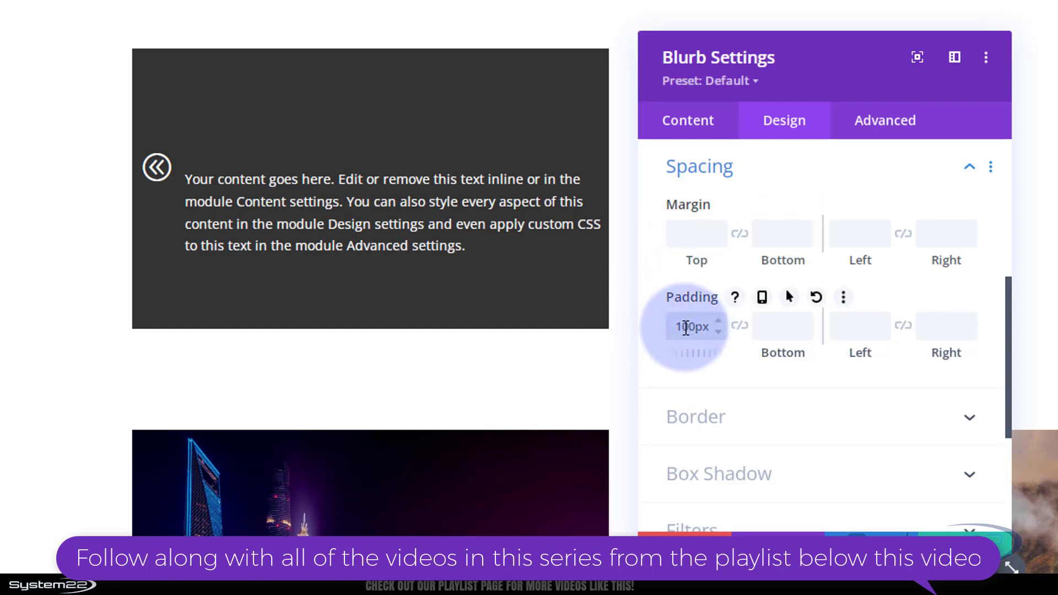
pyautogui.moveTo(676, 330); pyautogui.dragTo(708, 328)
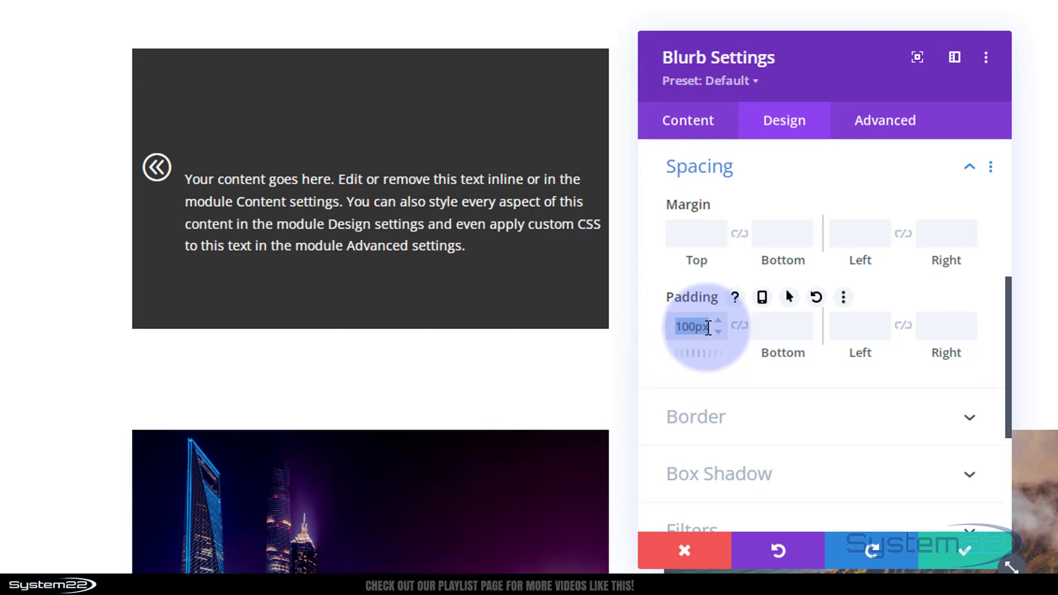
pyautogui.write('20')
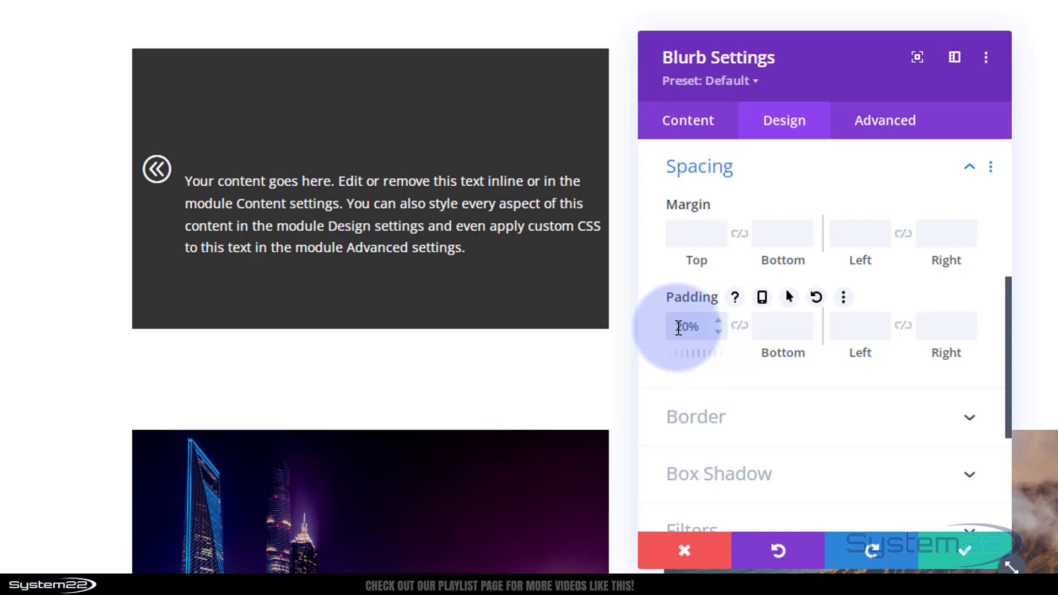
pyautogui.moveTo(678, 327); pyautogui.dragTo(687, 327)
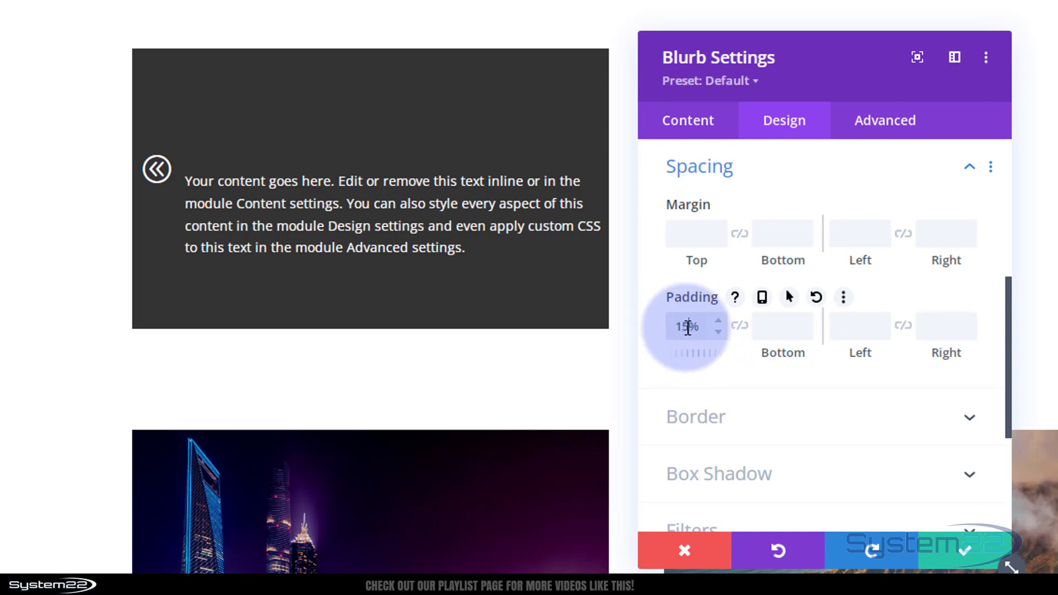
pyautogui.write('15')
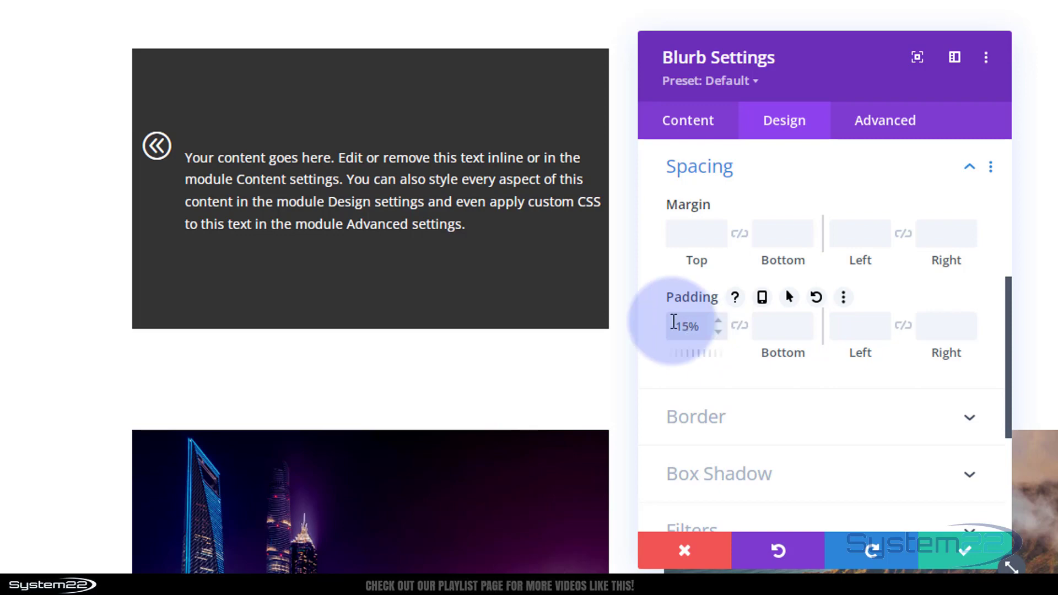
pyautogui.click(717, 331)
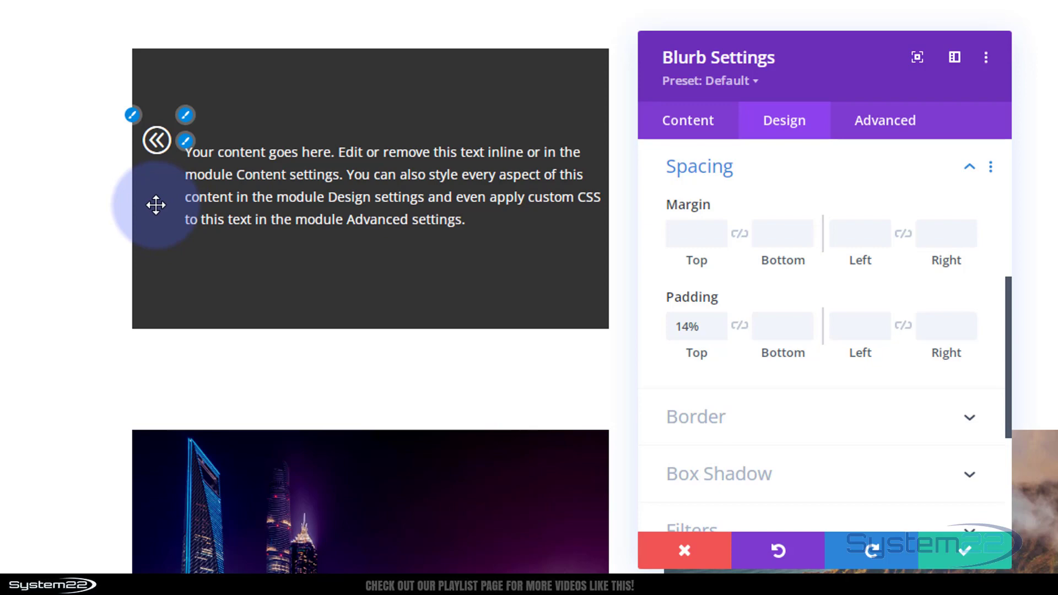
# Step: Change the icon's top padding to 60px and save the blurb settings
pyautogui.click(135, 115)
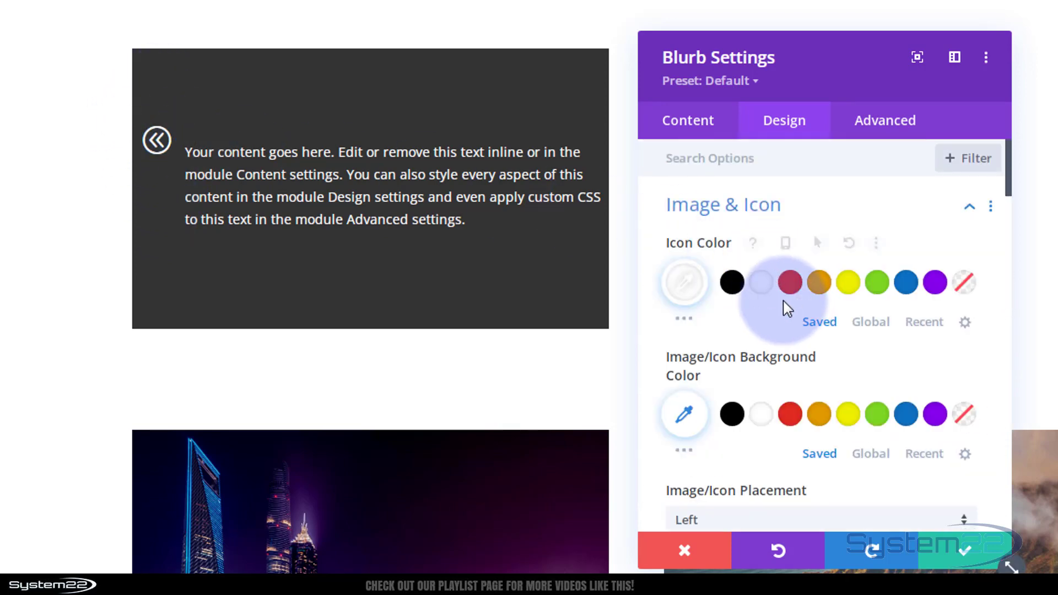
pyautogui.scroll(-12, 794, 296)
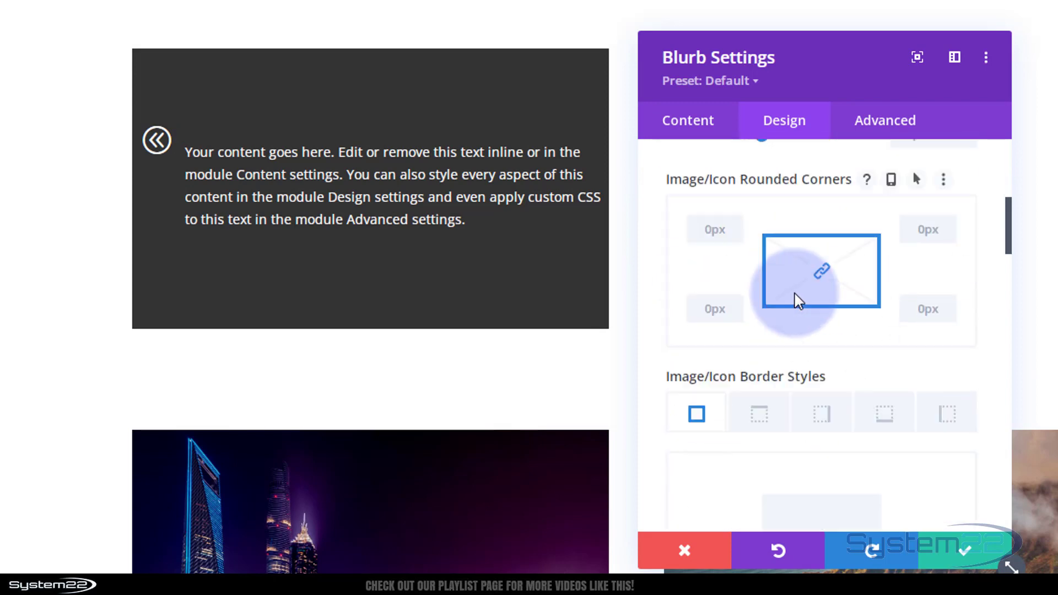
pyautogui.scroll(-10, 796, 297)
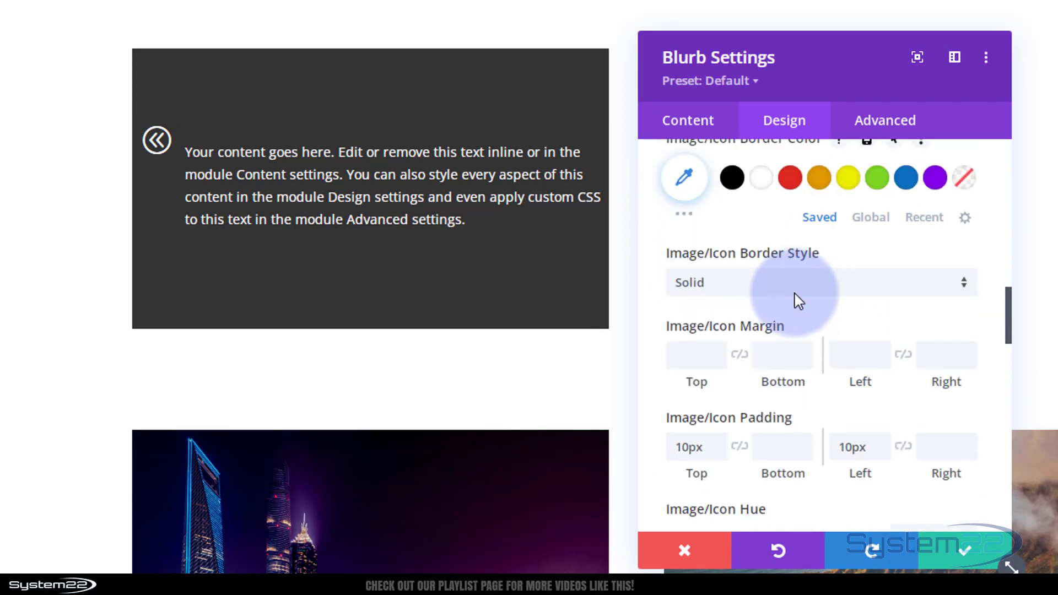
pyautogui.scroll(3, 793, 293)
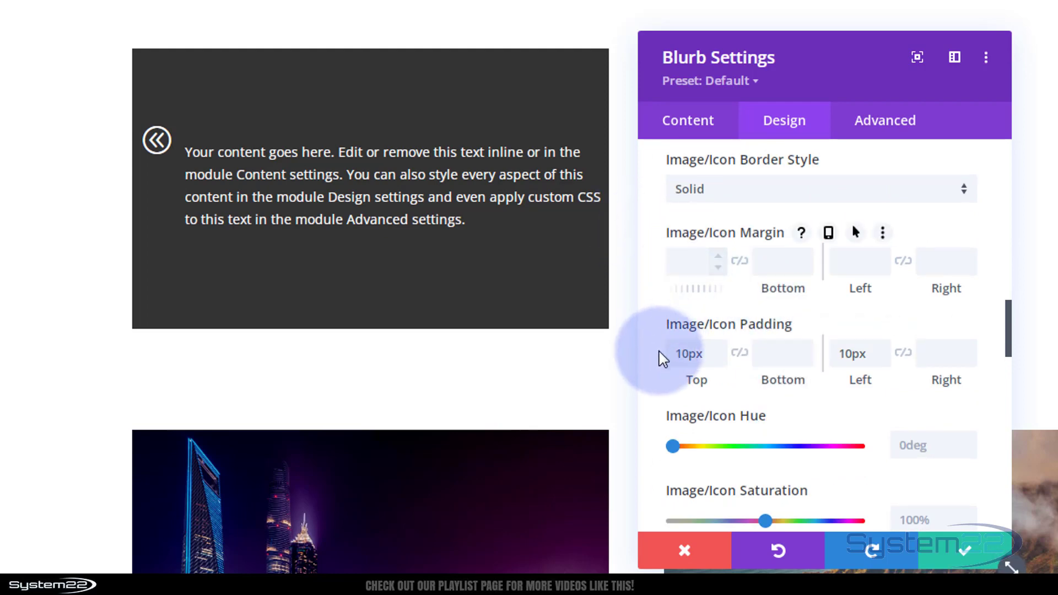
pyautogui.click(683, 357)
pyautogui.hotkey('shift', 'Right')
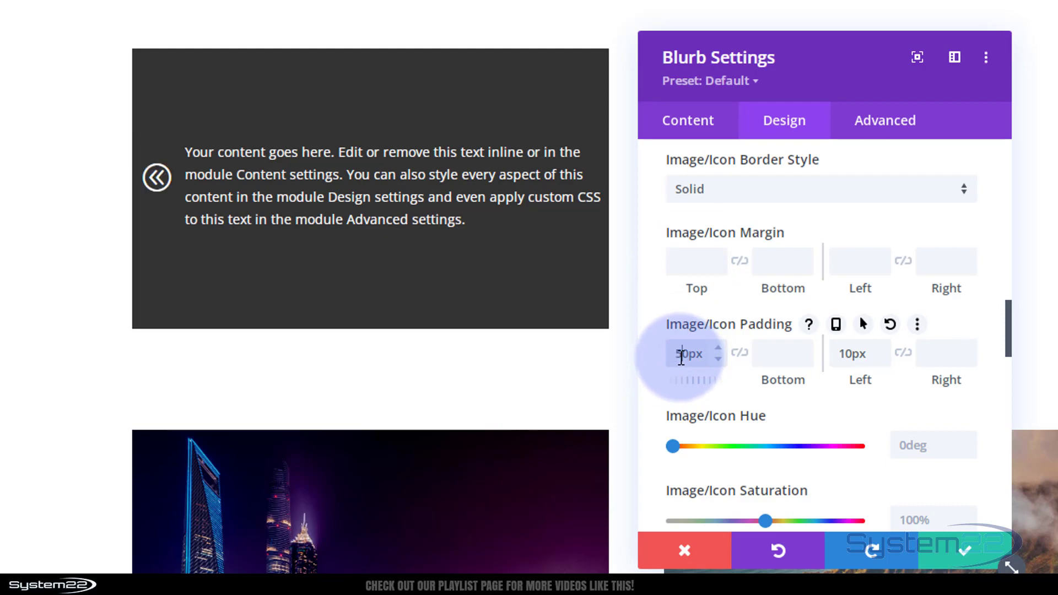
pyautogui.hotkey('shift', 'Right')
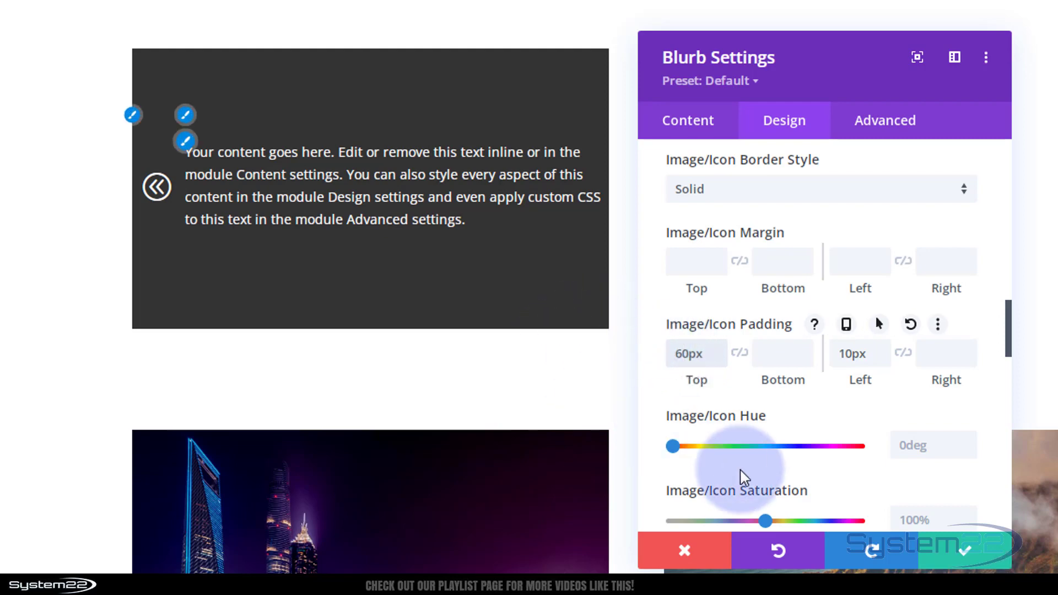
pyautogui.click(955, 556)
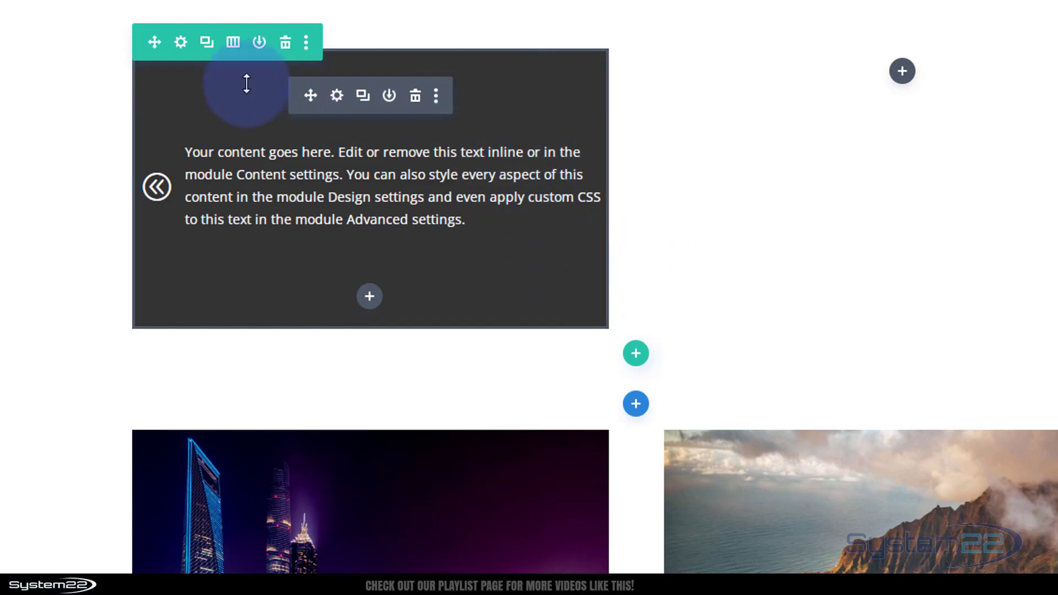
# Step: Set the first column's background image to the sunset silhouette photo from the Media Library
pyautogui.click(181, 43)
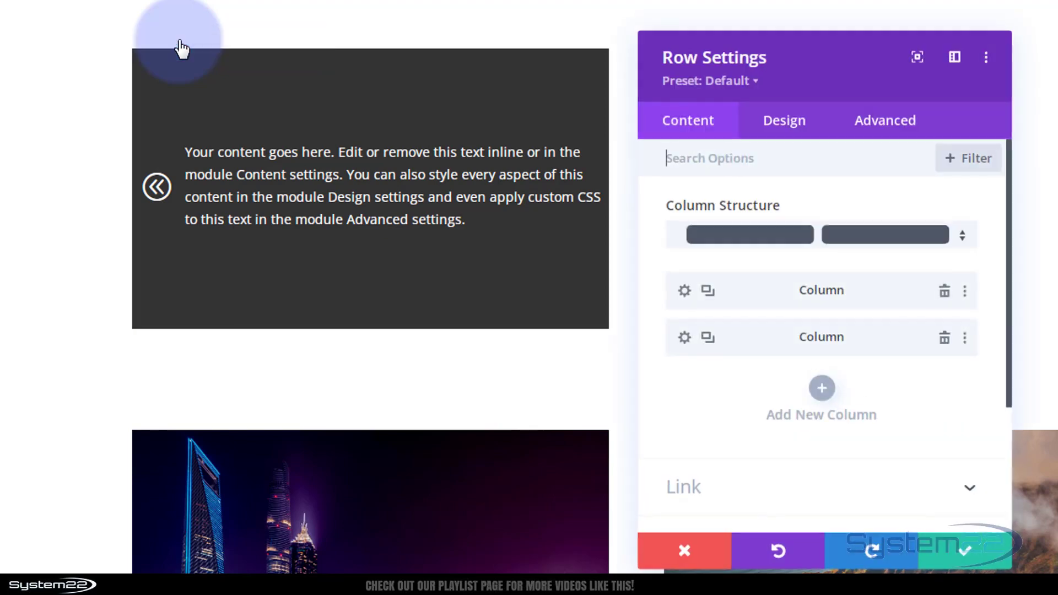
pyautogui.click(684, 292)
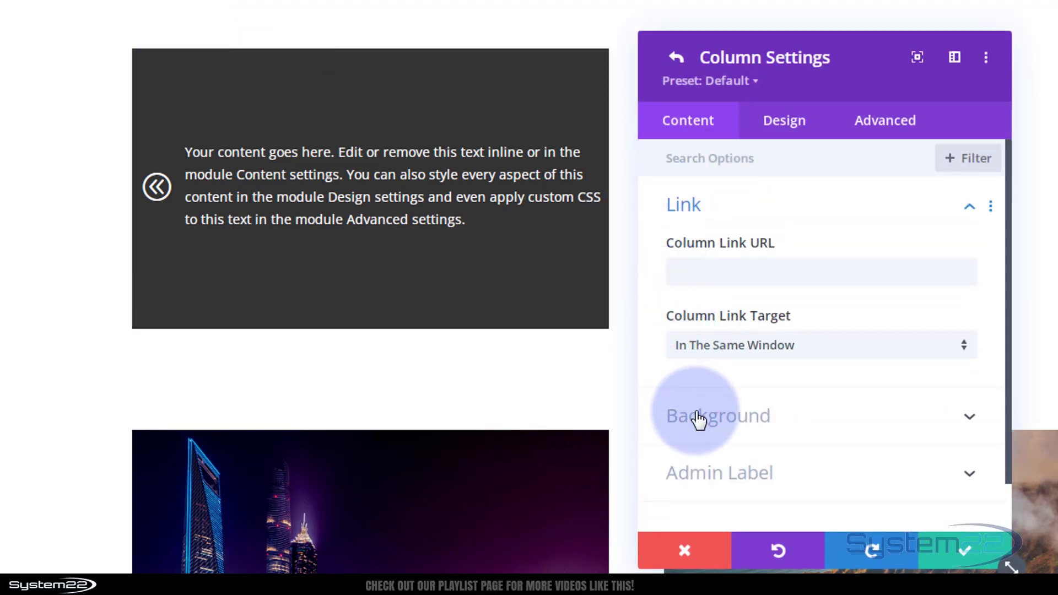
pyautogui.click(699, 420)
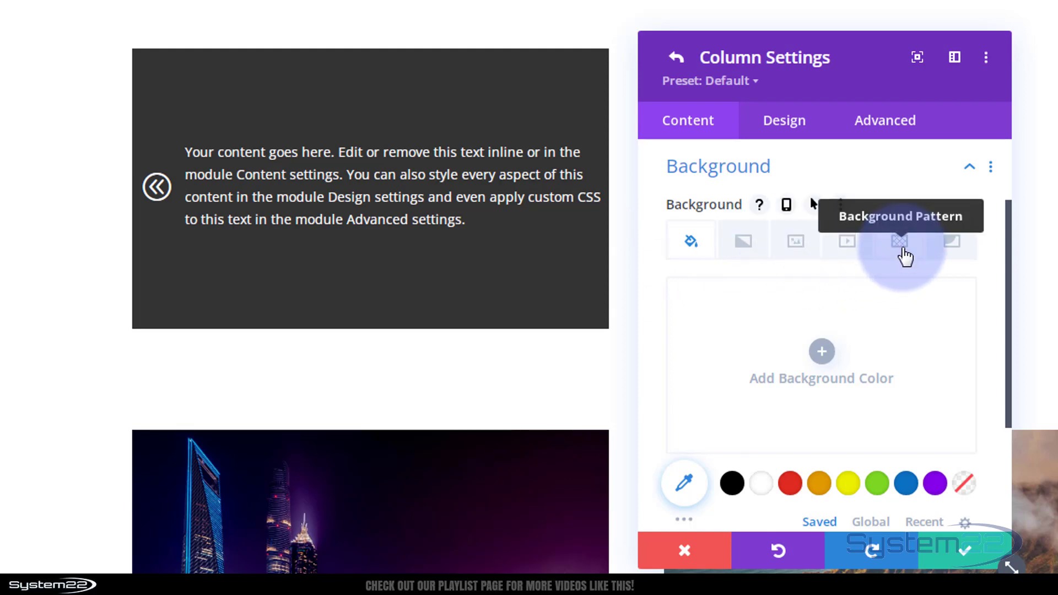
pyautogui.click(794, 243)
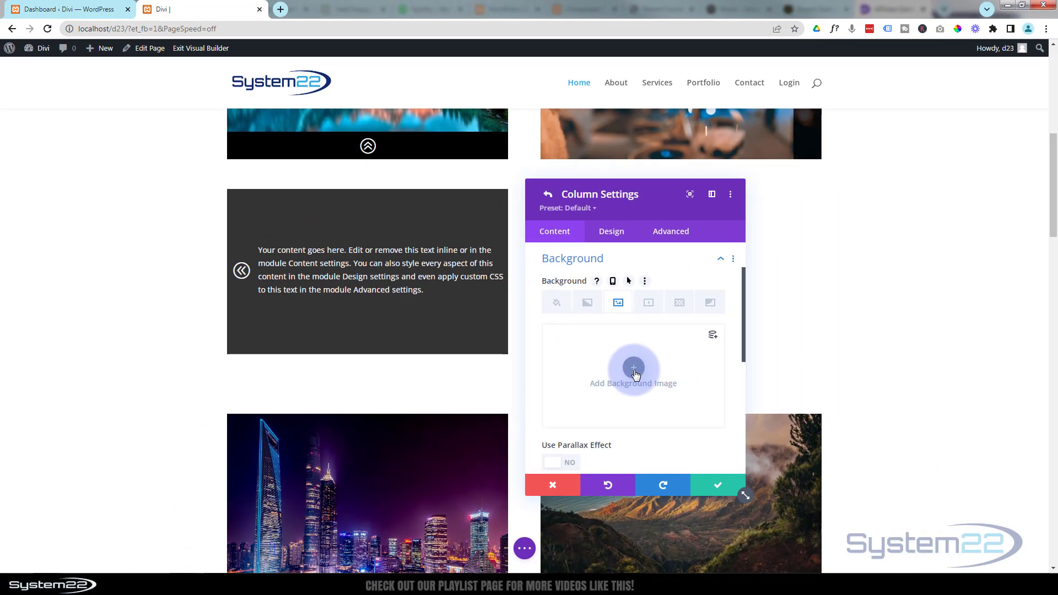
pyautogui.click(821, 350)
pyautogui.click(339, 184)
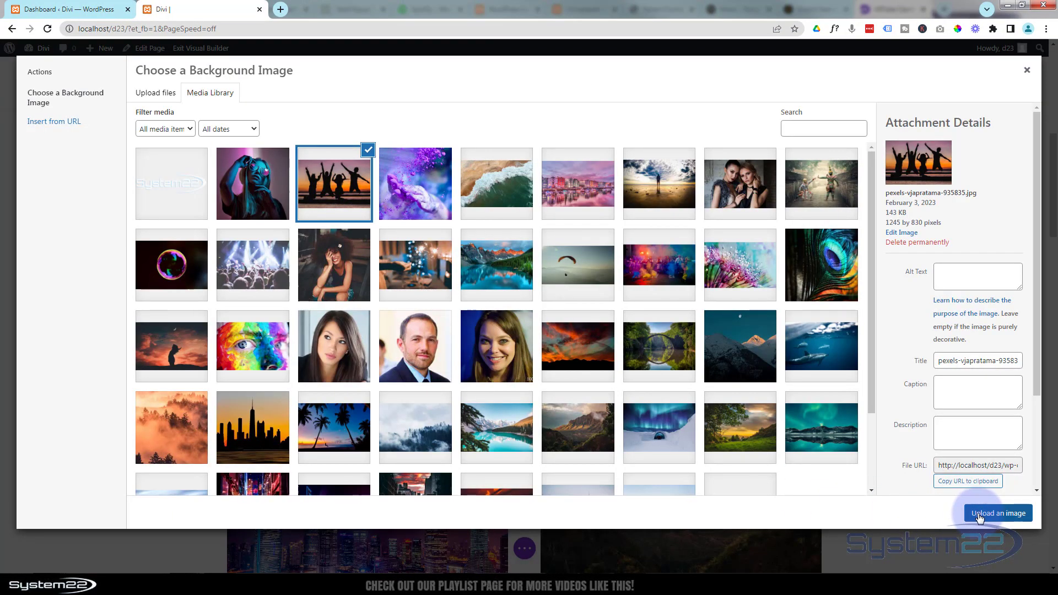
pyautogui.click(978, 515)
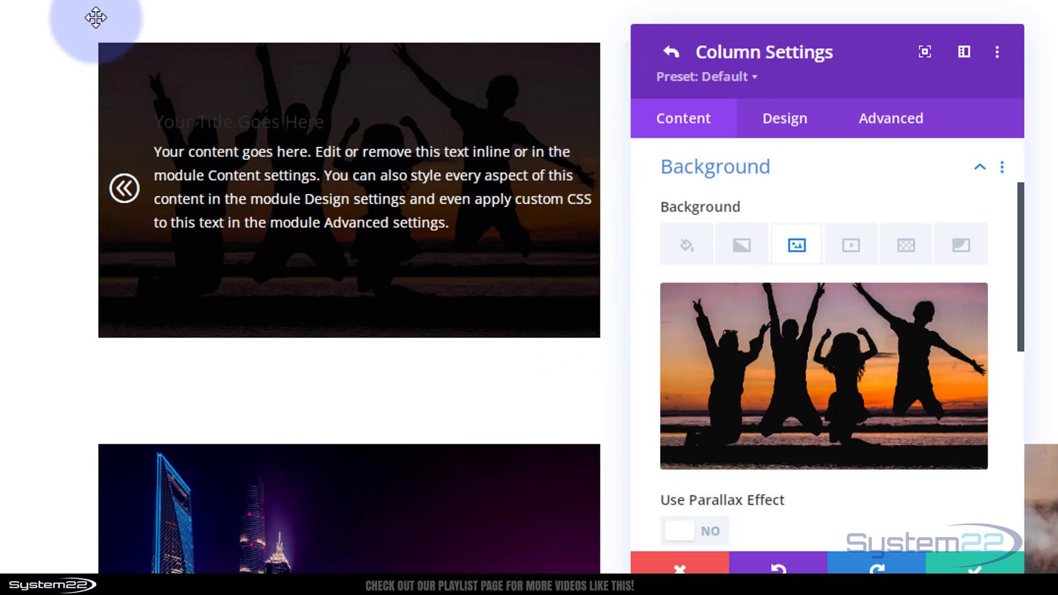
# Step: Set the column's horizontal and vertical overflow to Hidden, then save the column and row settings
pyautogui.click(902, 127)
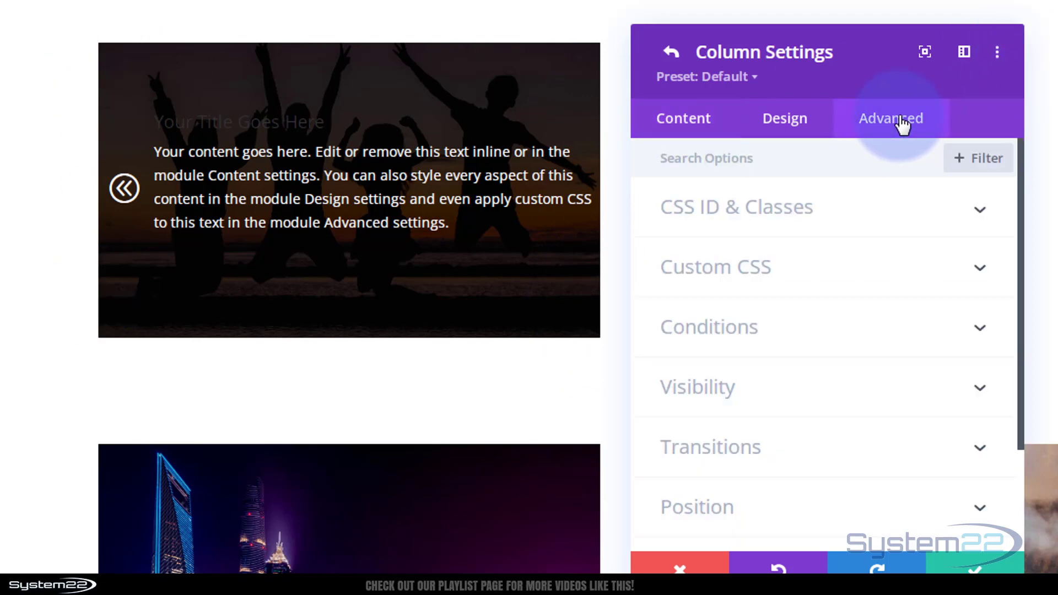
pyautogui.click(865, 398)
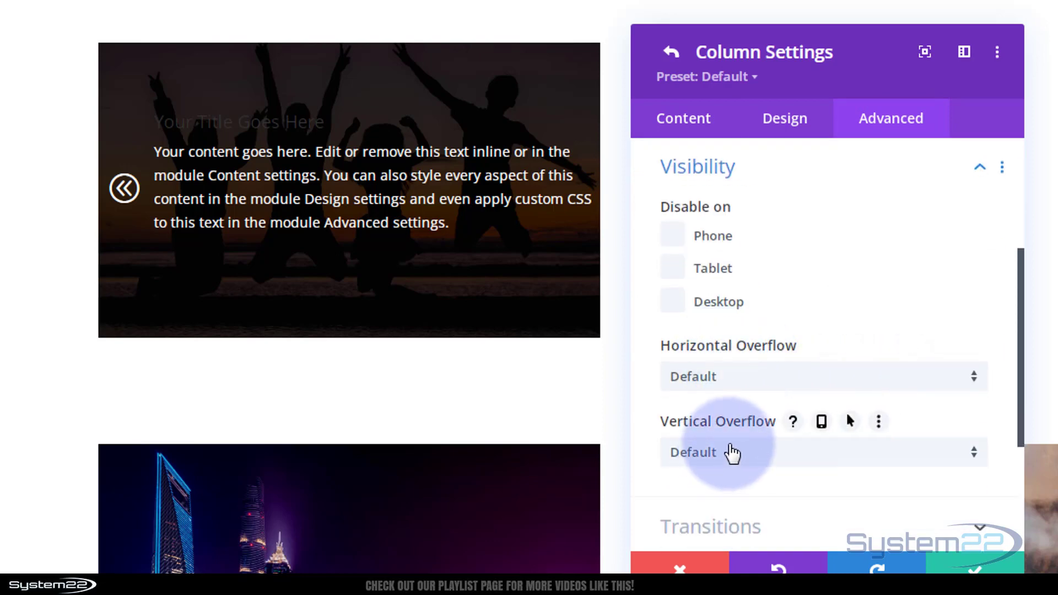
pyautogui.click(742, 380)
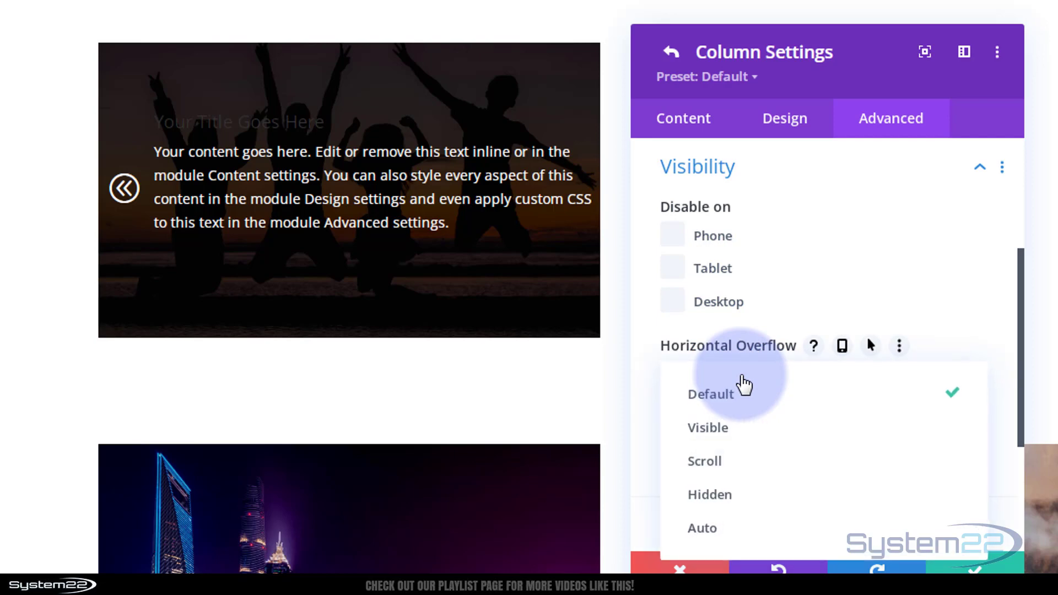
pyautogui.click(730, 497)
pyautogui.click(759, 456)
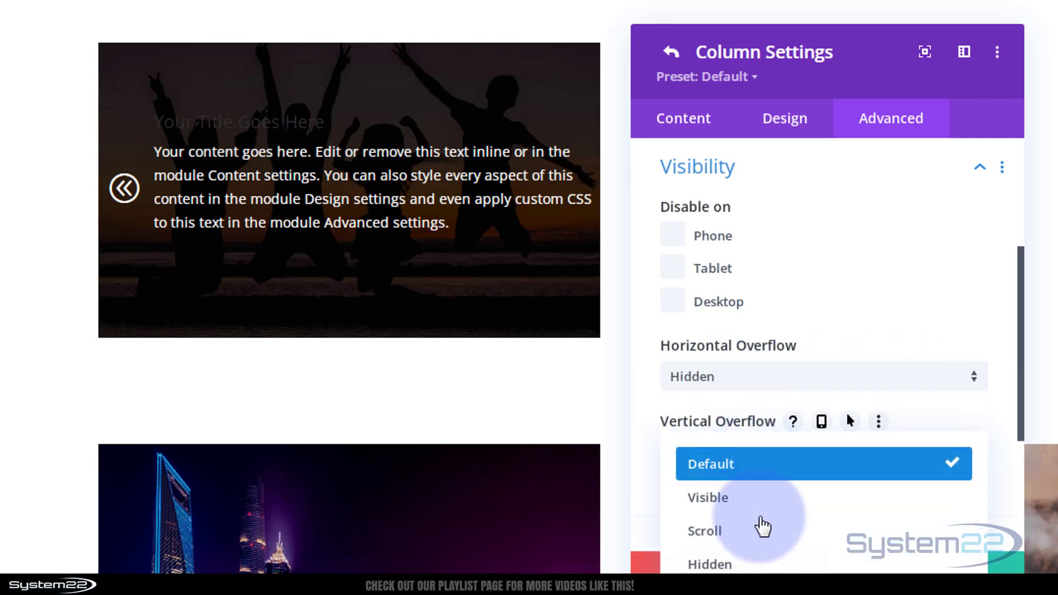
pyautogui.click(764, 565)
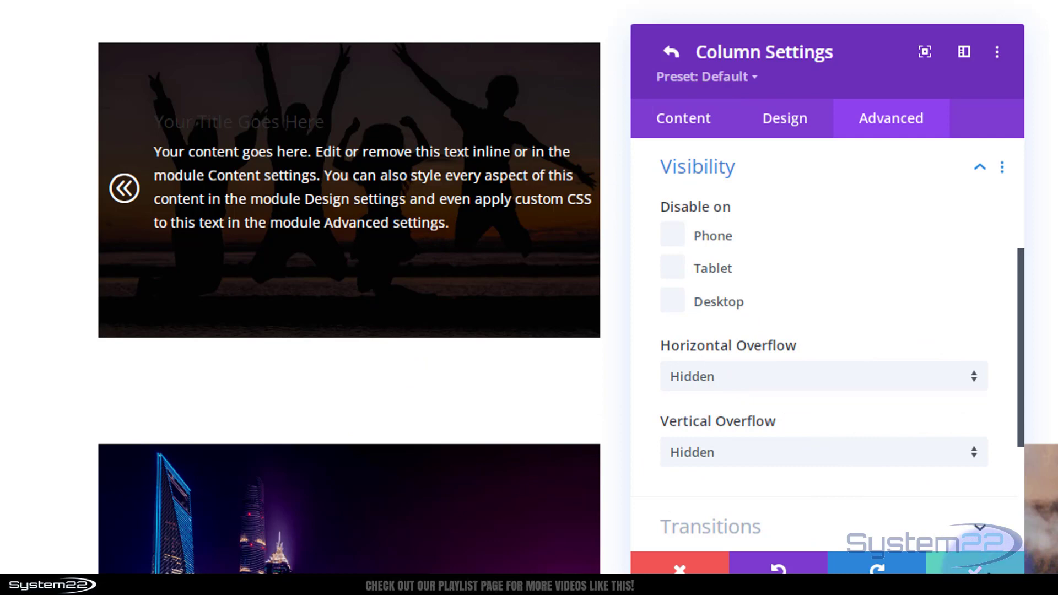
pyautogui.click(974, 565)
pyautogui.click(973, 564)
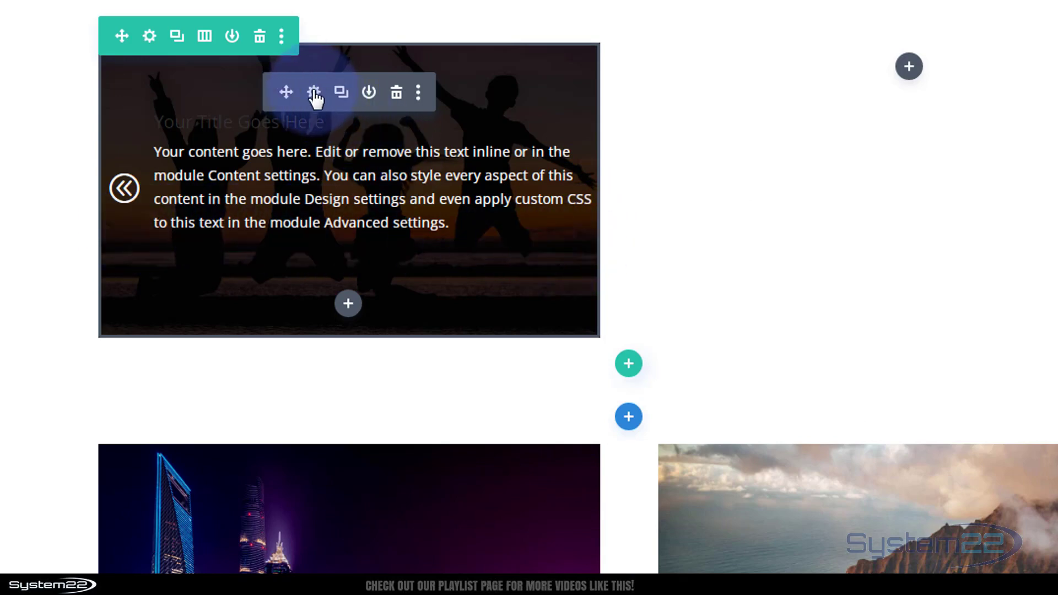
# Step: Give the blurb 30px of right padding
pyautogui.click(795, 125)
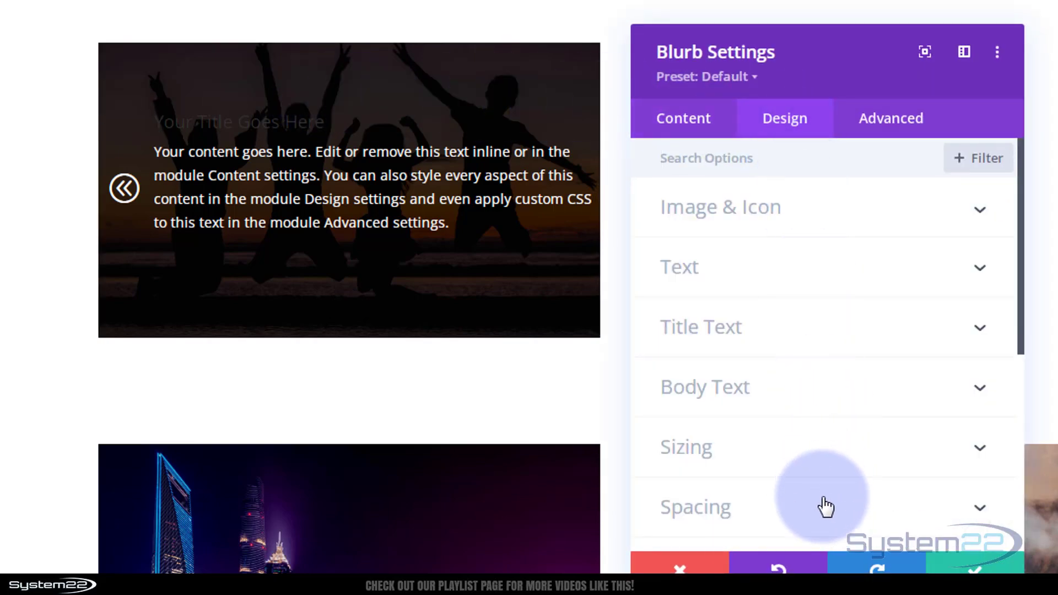
pyautogui.click(825, 505)
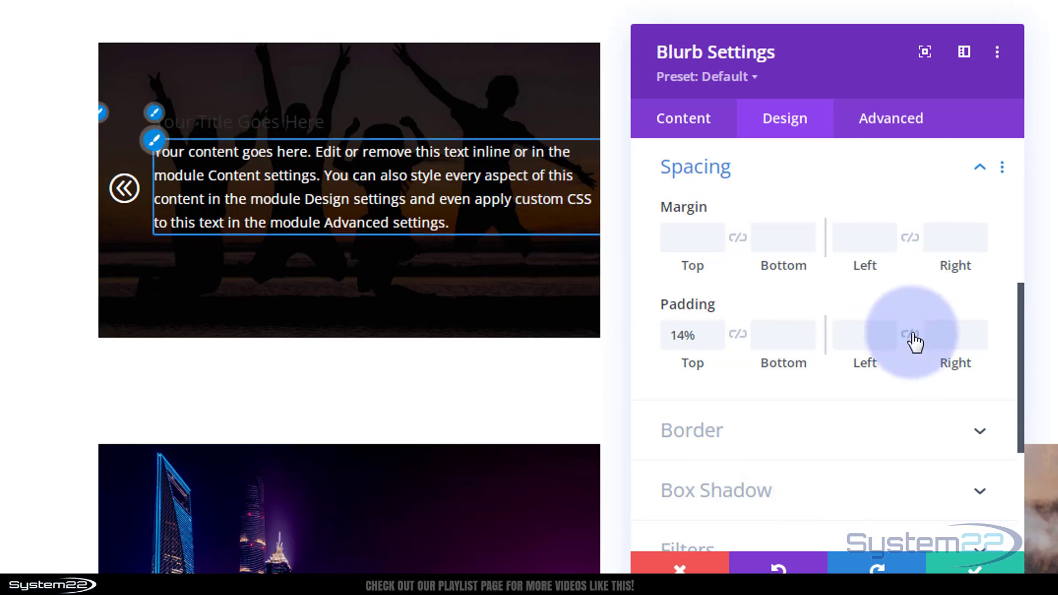
pyautogui.click(944, 334)
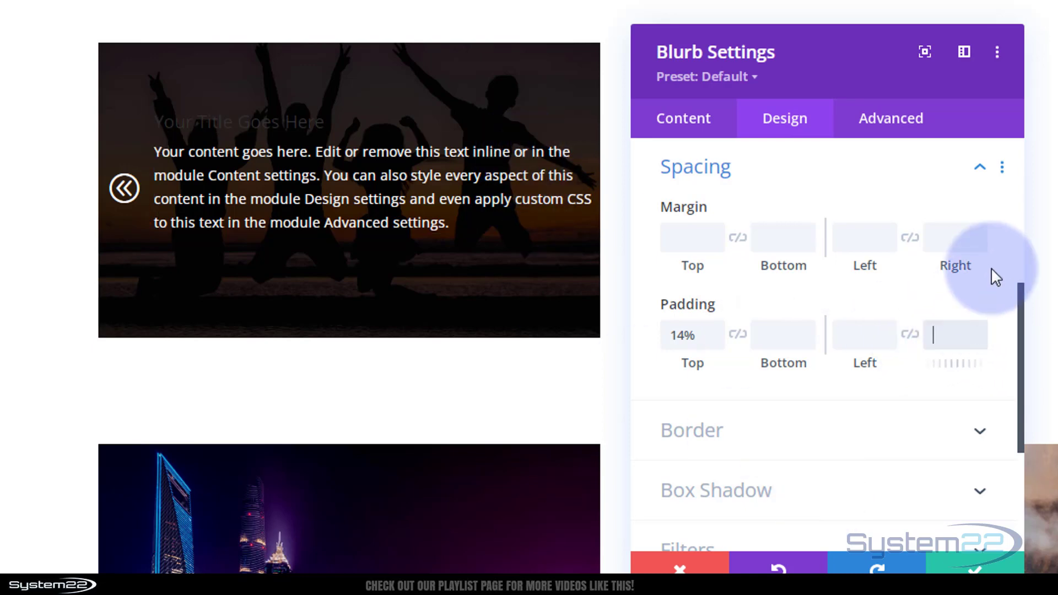
pyautogui.write('30px')
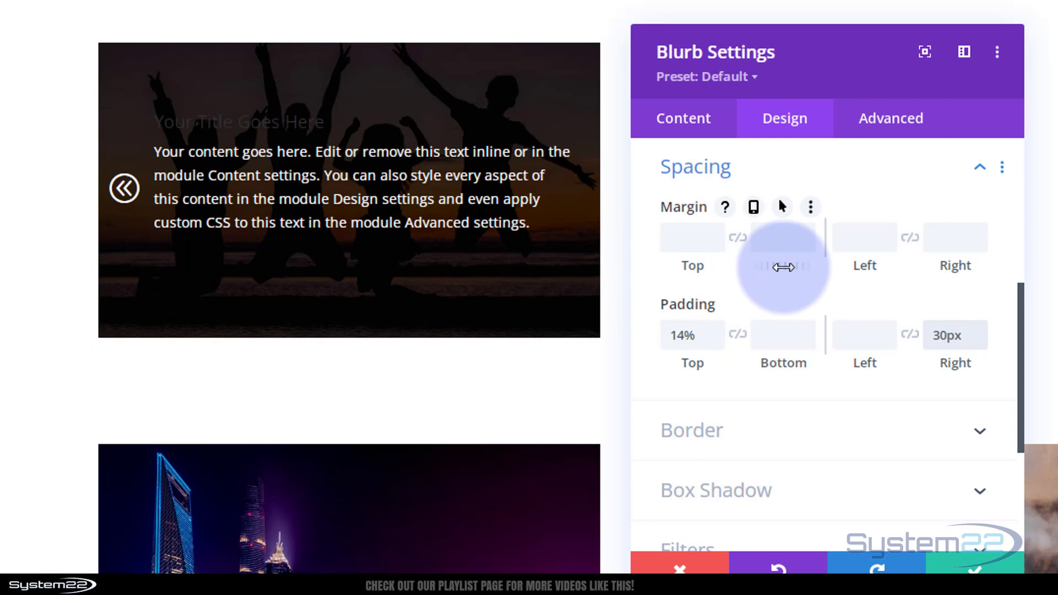
# Step: Set the blurb's left margin to 90%, correcting the stray 'px'
pyautogui.click(844, 237)
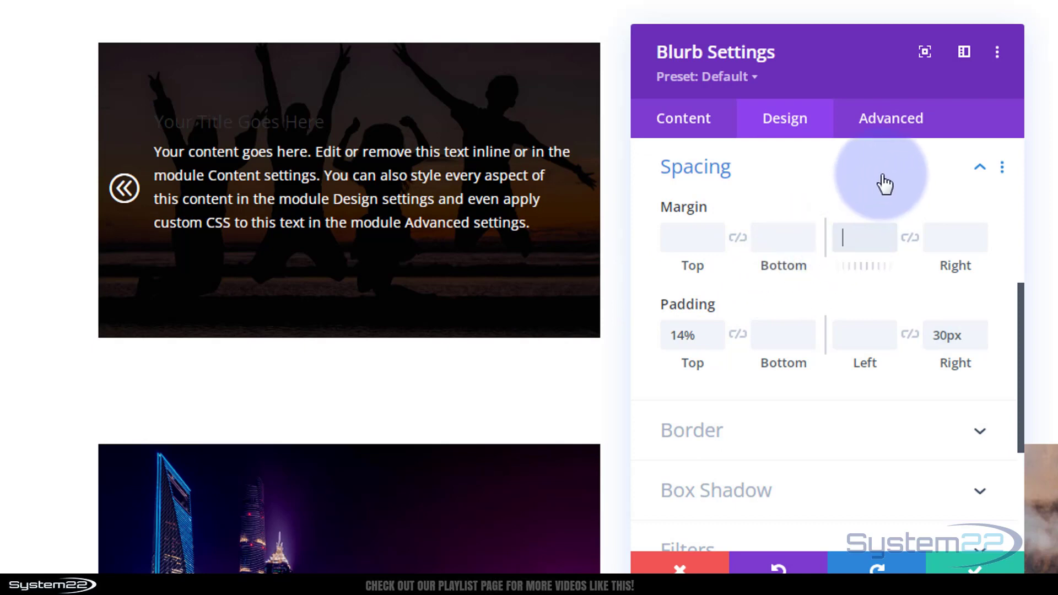
pyautogui.write('90px%')
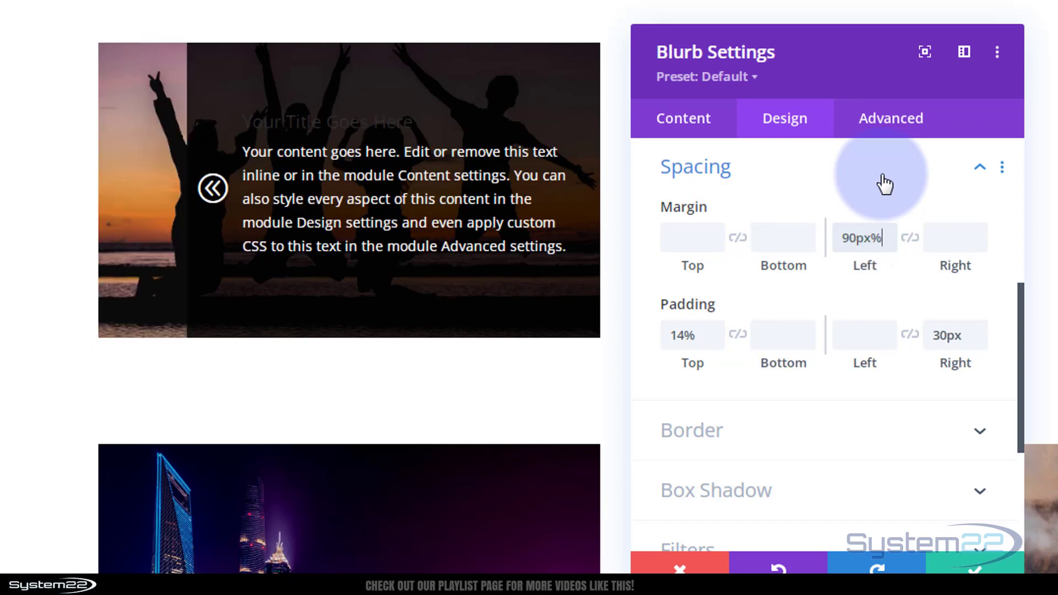
pyautogui.press('BackSpace')
pyautogui.press('BackSpace')
pyautogui.press('BackSpace')
pyautogui.write('%')
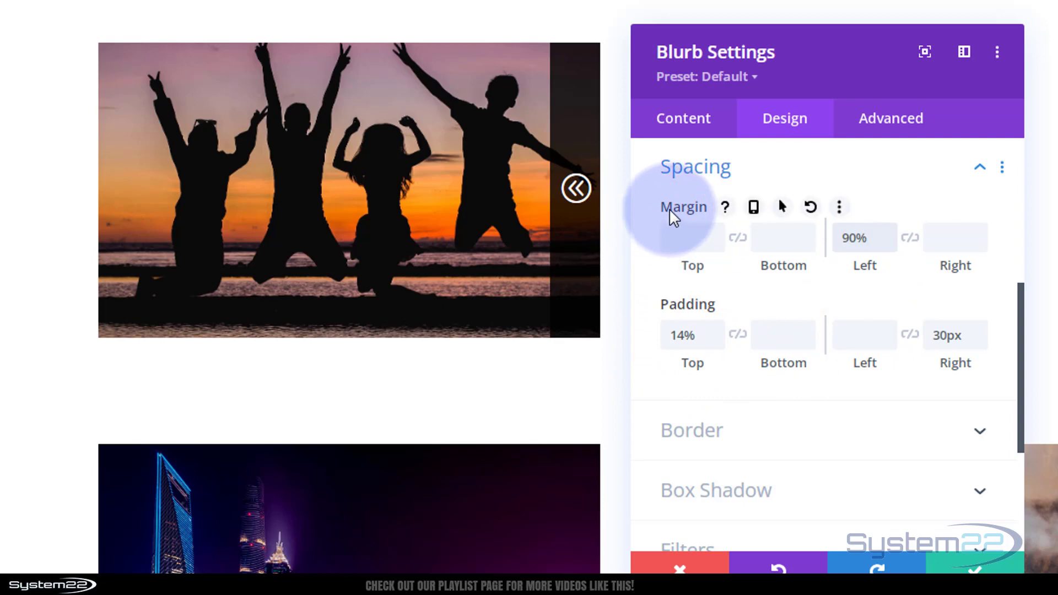
# Step: Enable hover margin values and set the blurb's hover left margin to 0%
pyautogui.click(782, 209)
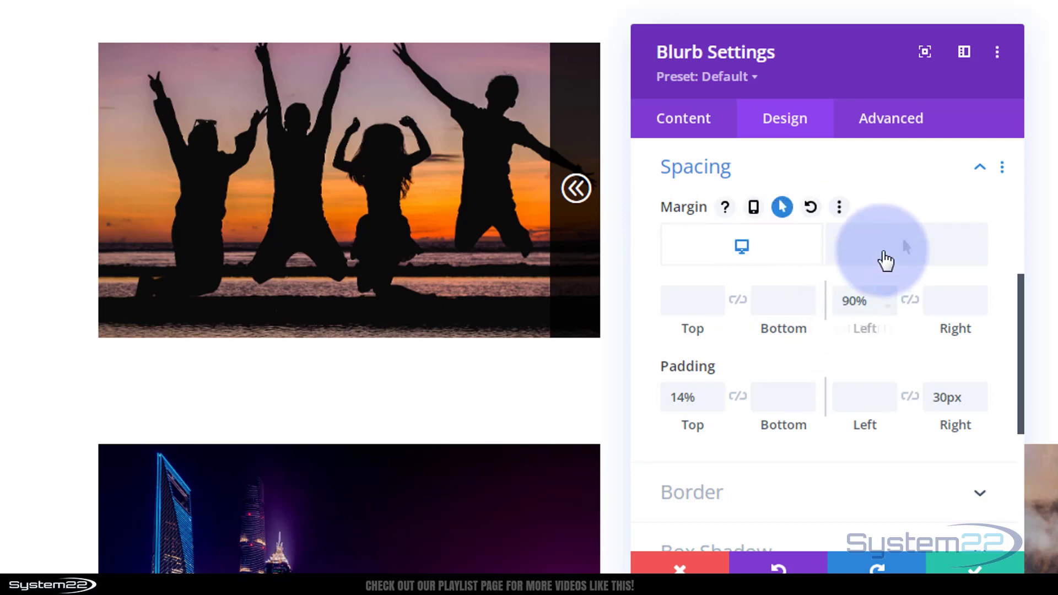
pyautogui.click(888, 251)
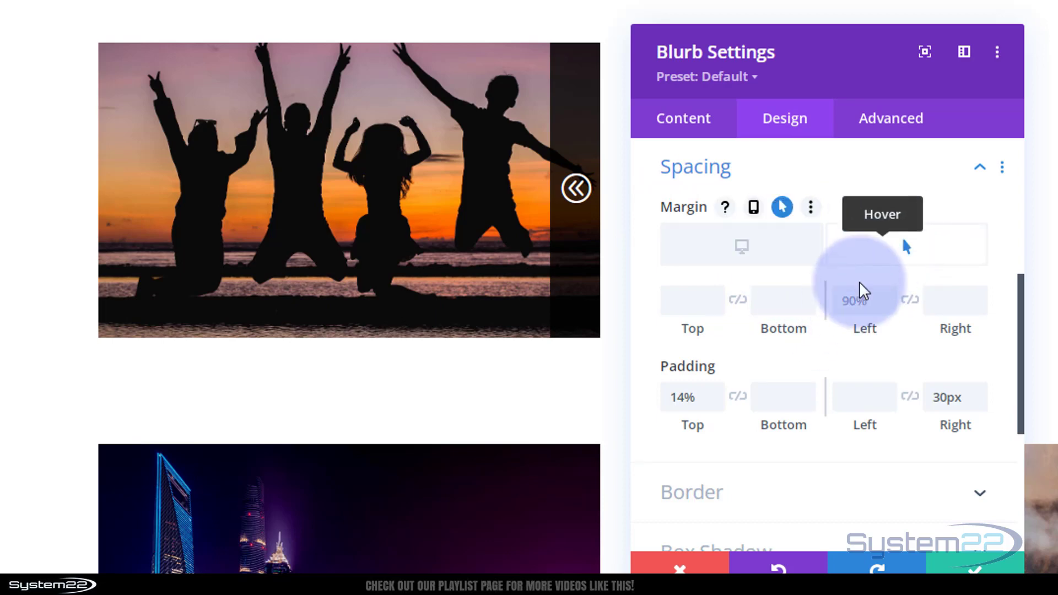
pyautogui.click(849, 301)
pyautogui.write('0%')
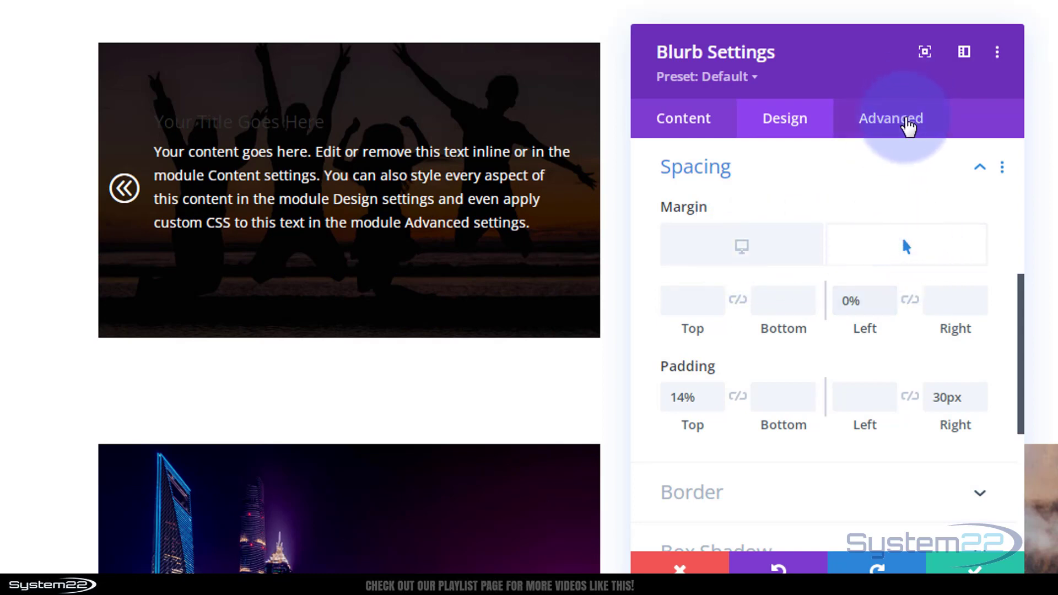
# Step: Set the blurb's transition duration to 650ms and its speed curve to Ease-In-Out
pyautogui.click(907, 122)
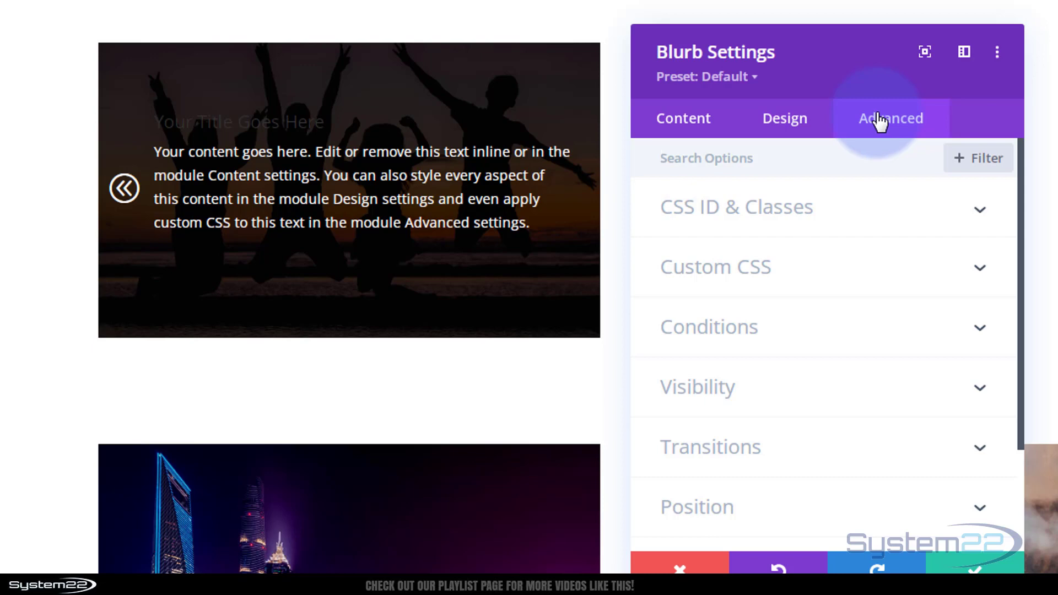
pyautogui.click(843, 448)
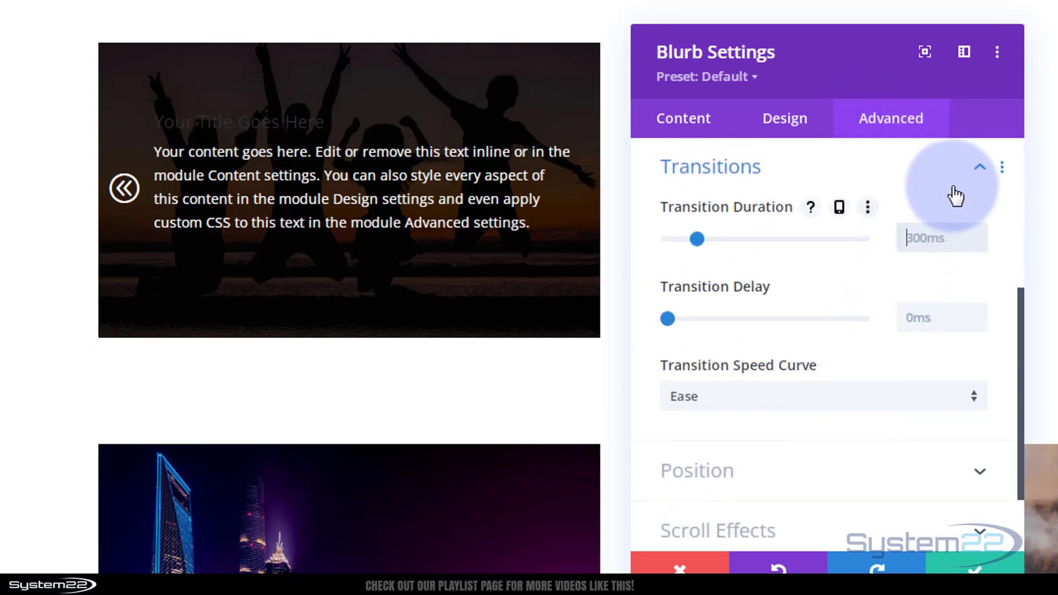
pyautogui.write('650ms')
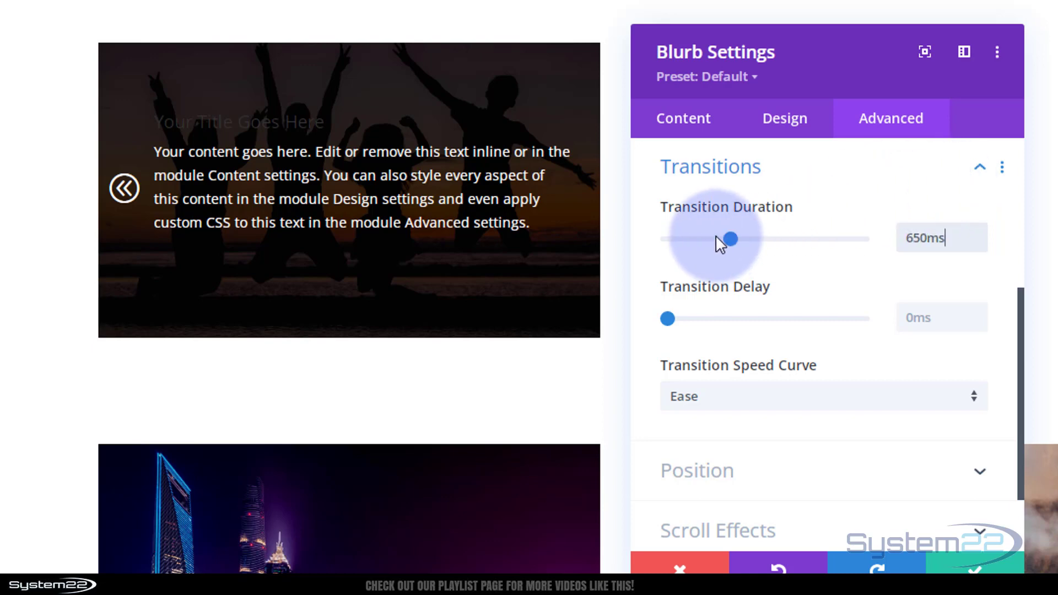
pyautogui.click(977, 236)
pyautogui.click(973, 240)
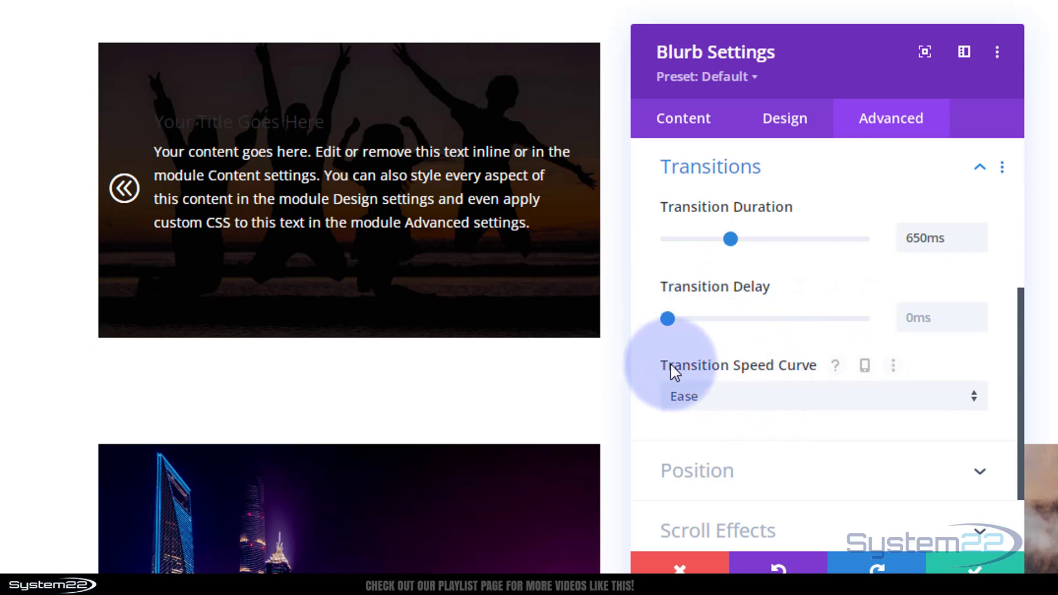
pyautogui.click(794, 405)
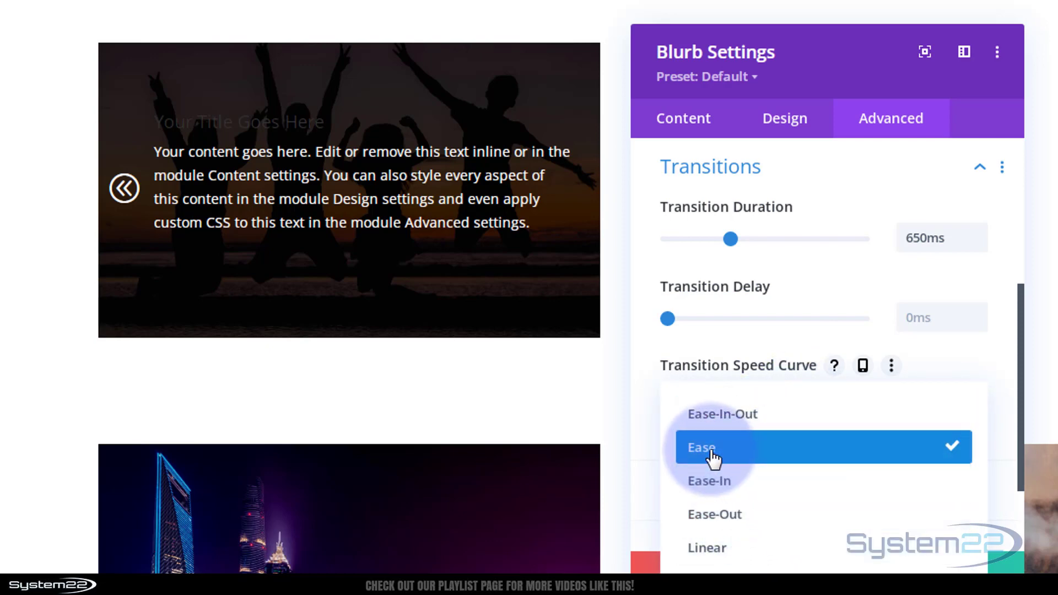
pyautogui.click(720, 422)
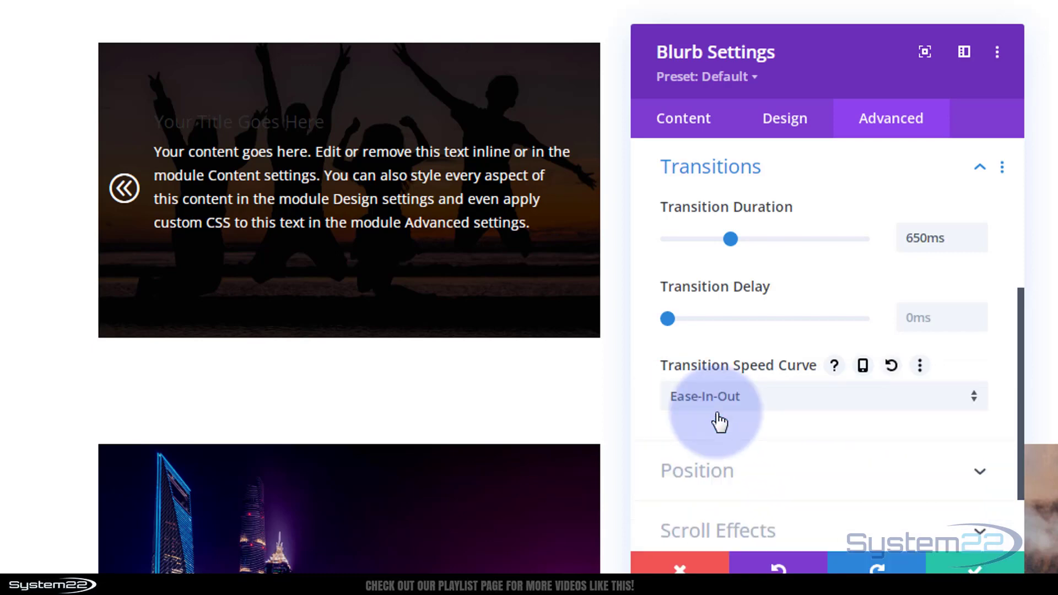
# Step: Link the blurb's hover left and right margins at 0%
pyautogui.click(797, 118)
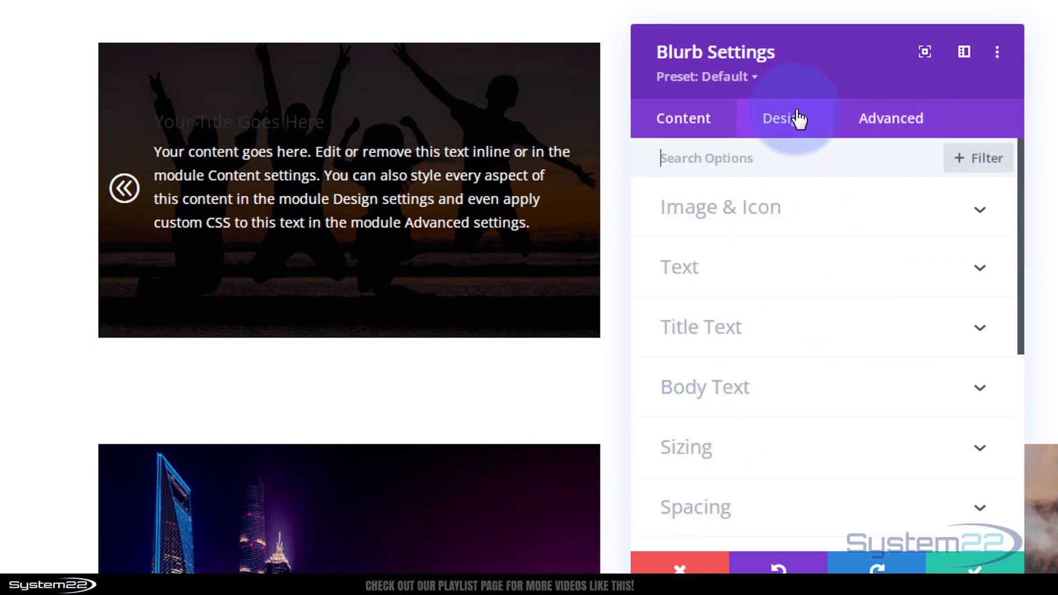
pyautogui.click(822, 517)
pyautogui.click(753, 254)
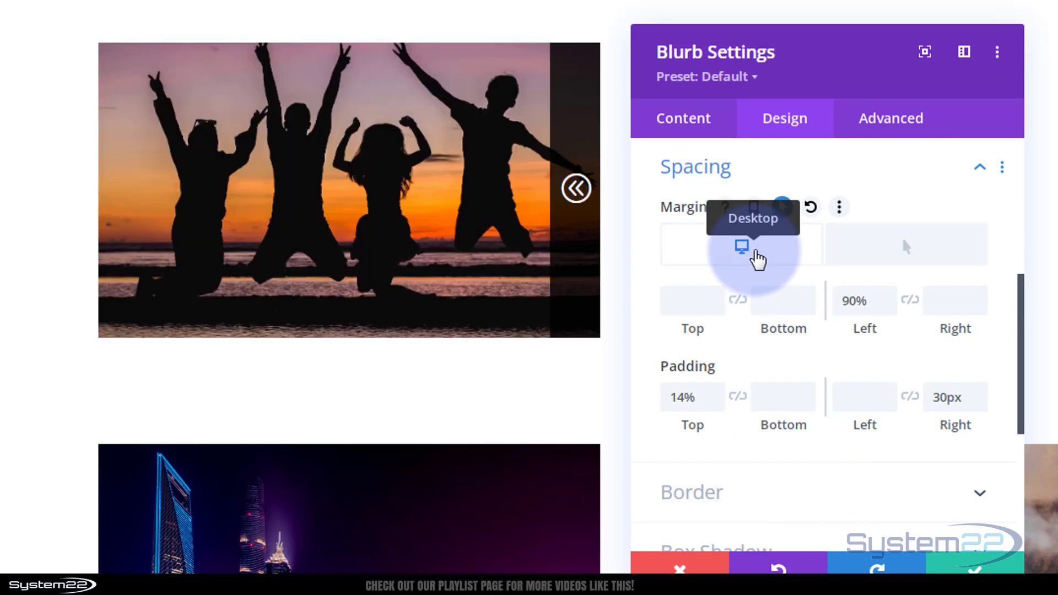
pyautogui.click(884, 258)
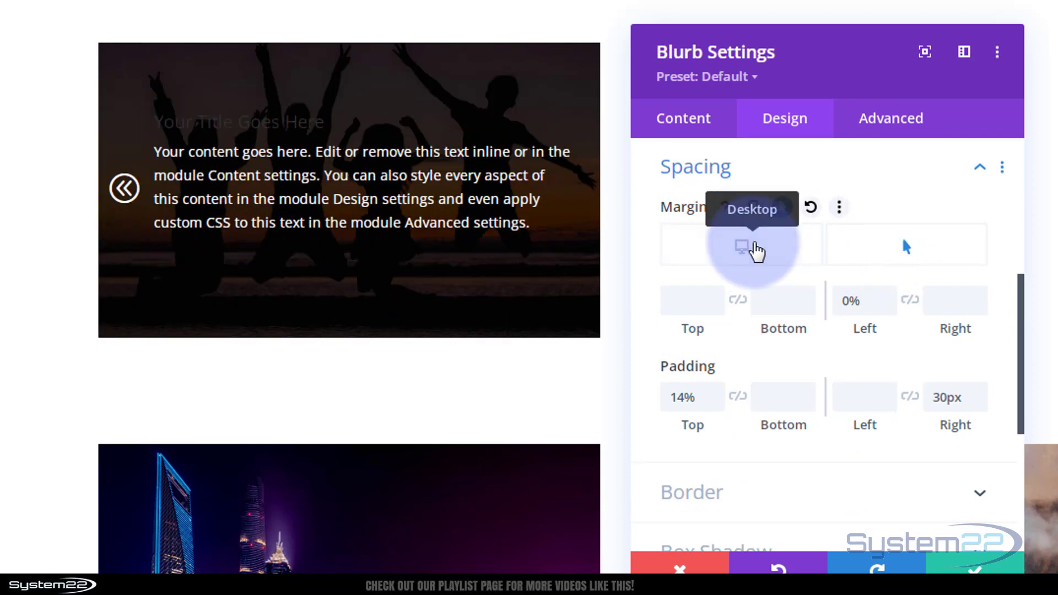
pyautogui.click(756, 250)
pyautogui.click(892, 263)
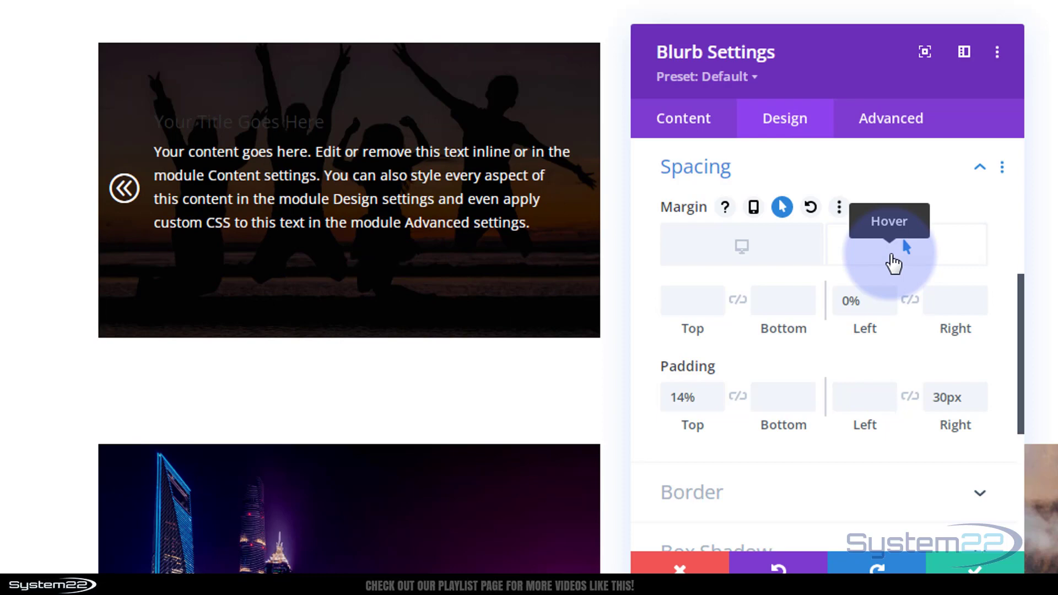
pyautogui.click(773, 254)
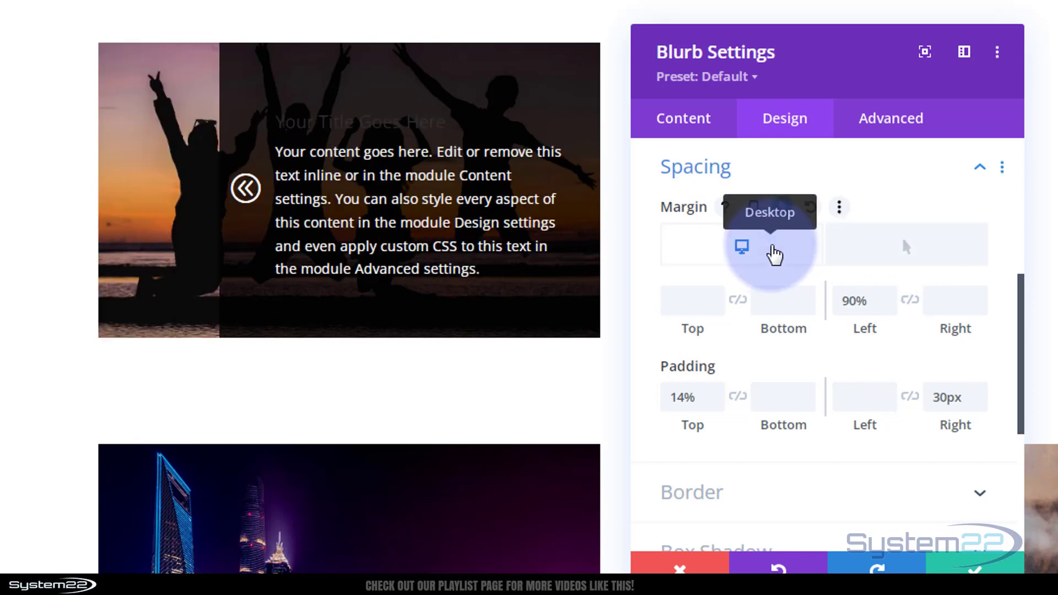
pyautogui.click(889, 264)
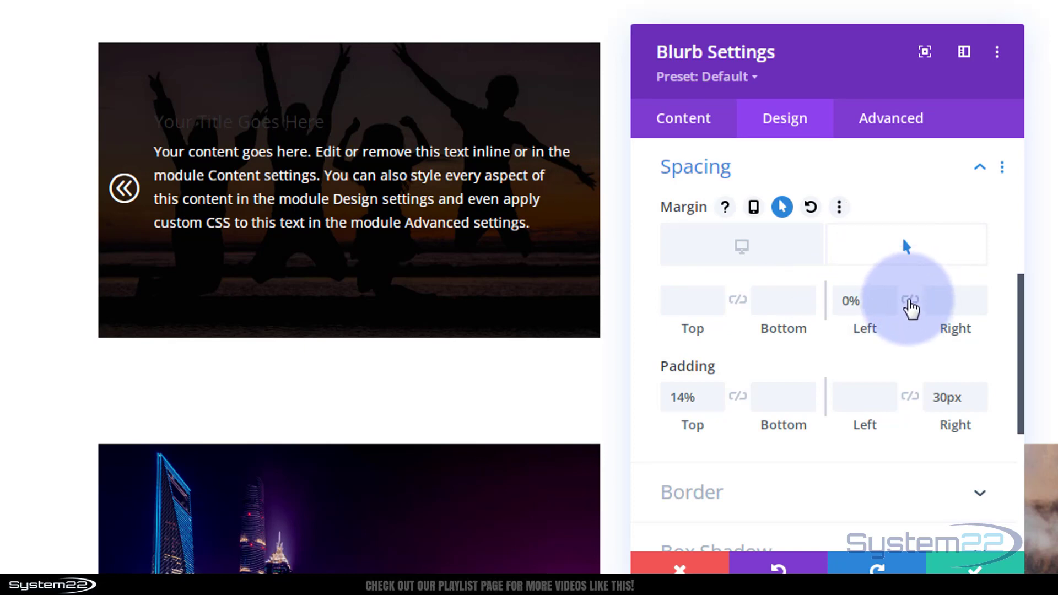
pyautogui.click(910, 301)
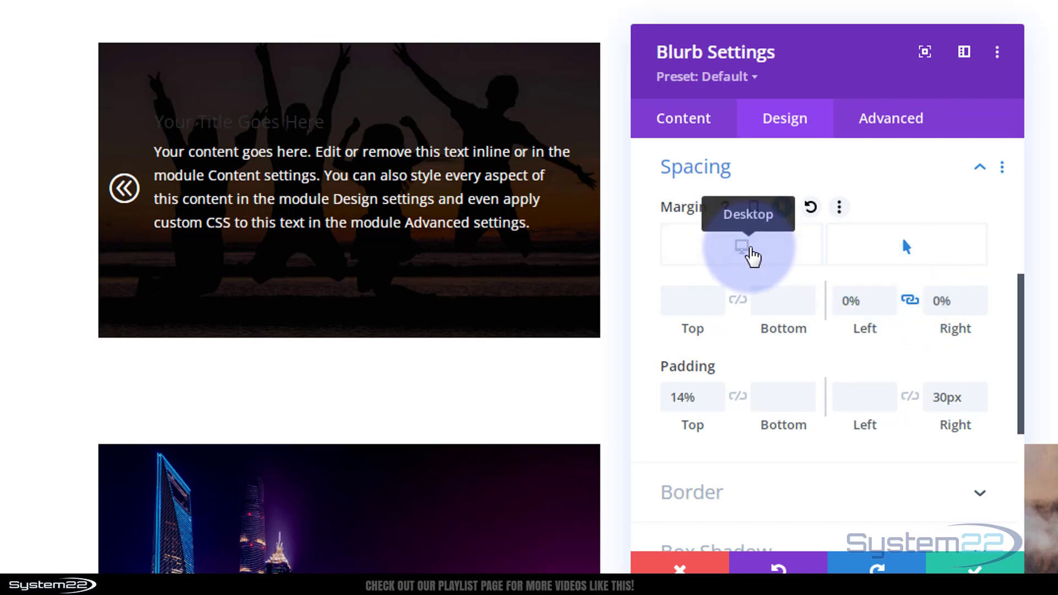
# Step: Set the blurb's desktop right margin to -90%, alongside the 90% left margin
pyautogui.click(744, 248)
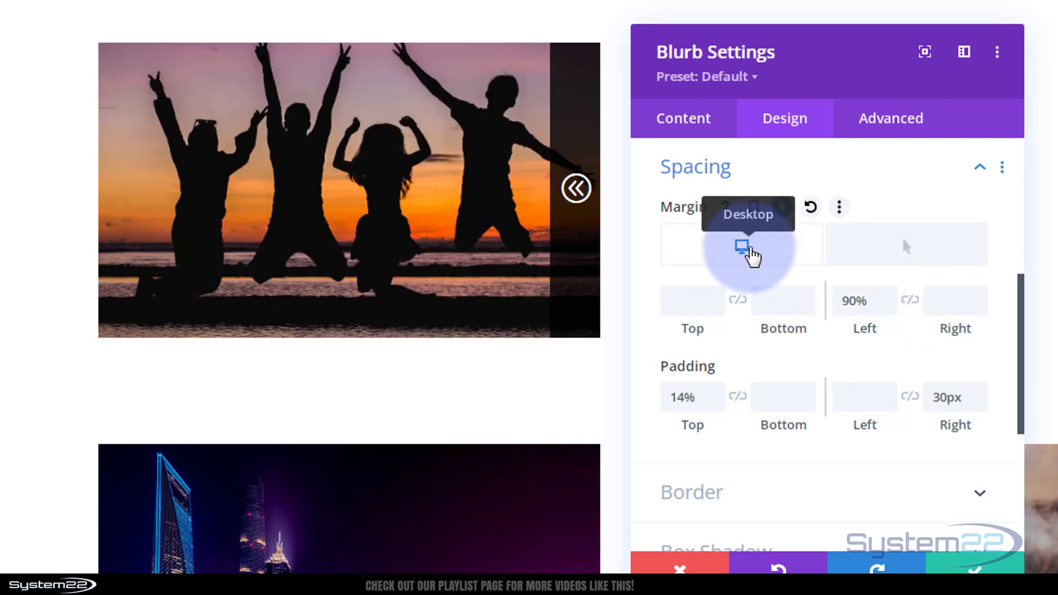
pyautogui.click(857, 301)
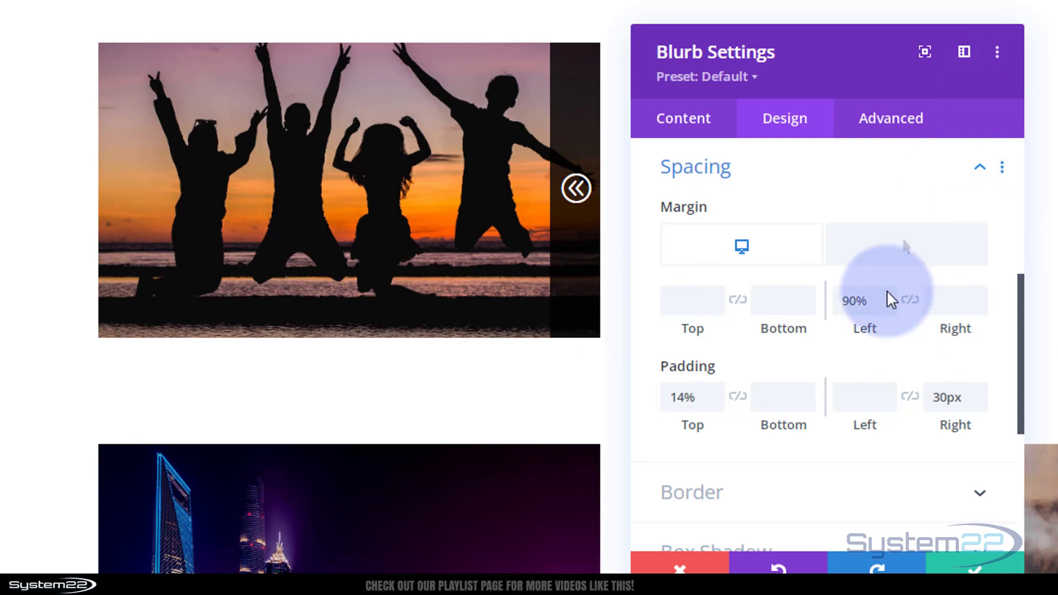
pyautogui.click(933, 300)
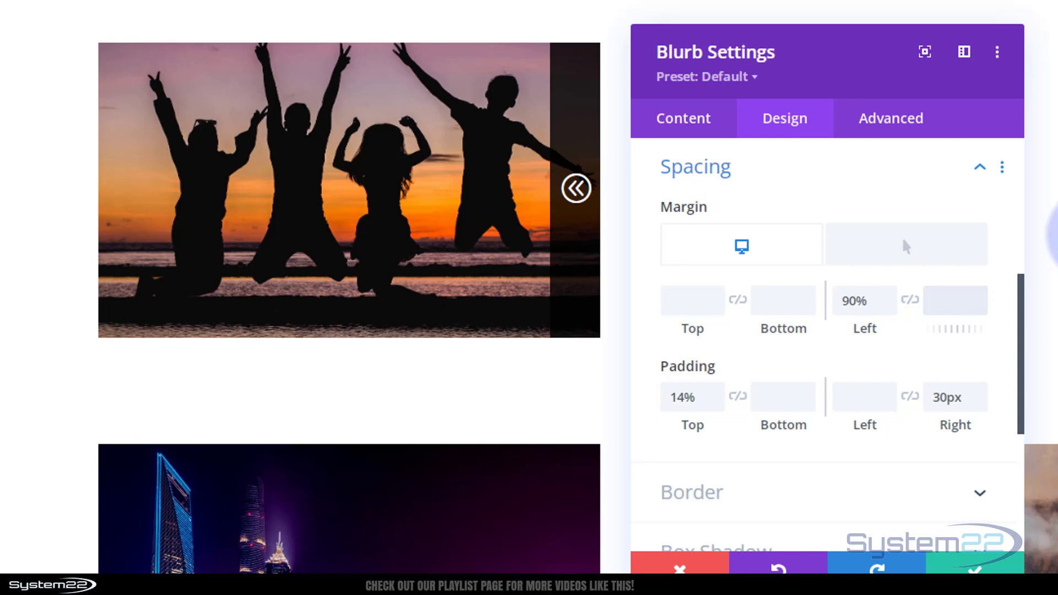
pyautogui.write('-90%')
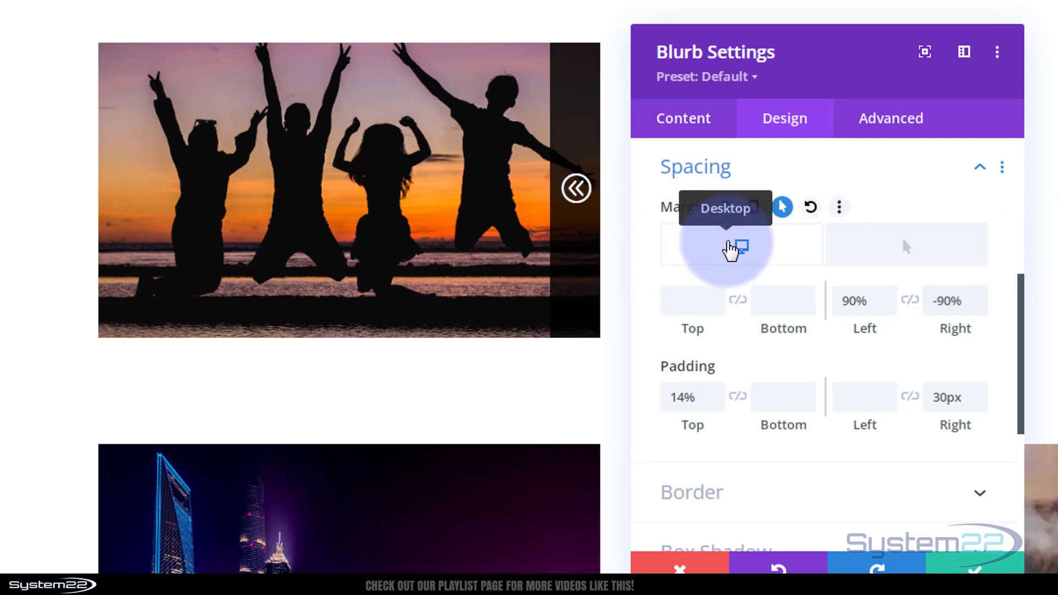
pyautogui.click(896, 254)
pyautogui.click(749, 253)
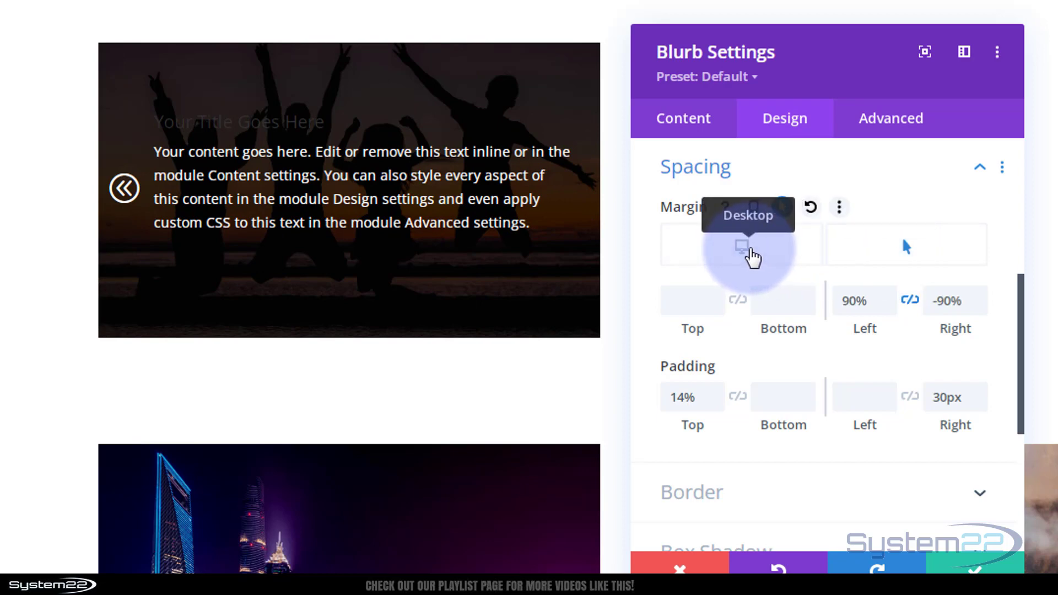
pyautogui.click(896, 259)
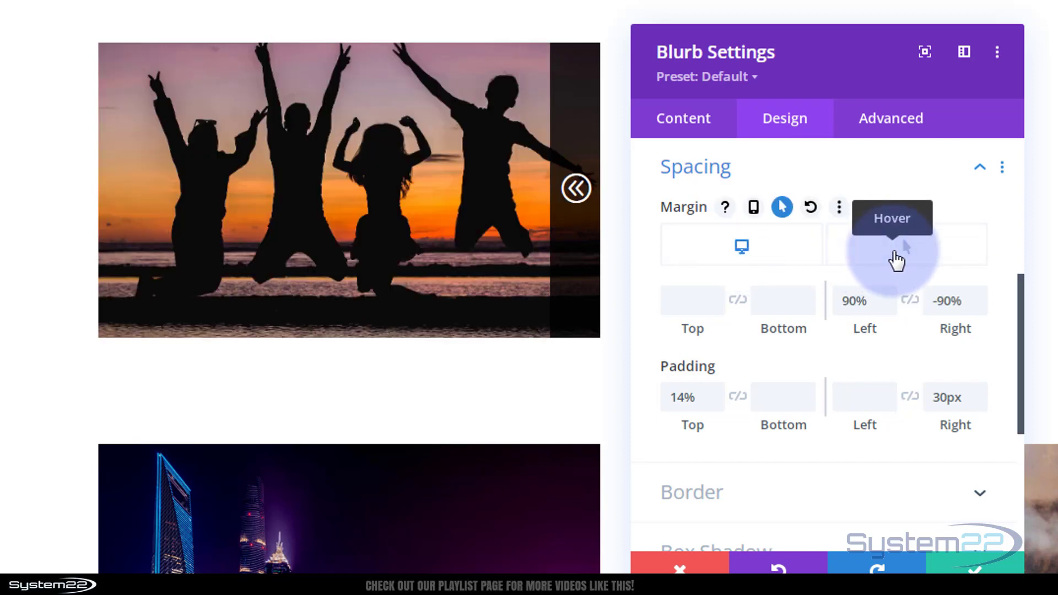
pyautogui.click(750, 249)
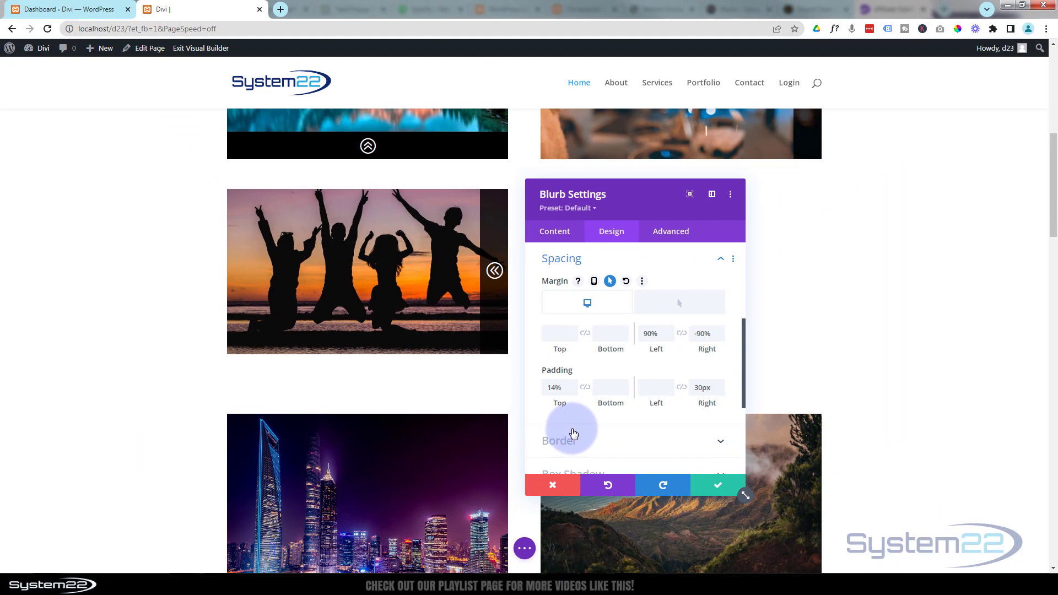
# Step: Preview the page at tablet width with the settings panel moved aside
pyautogui.click(526, 550)
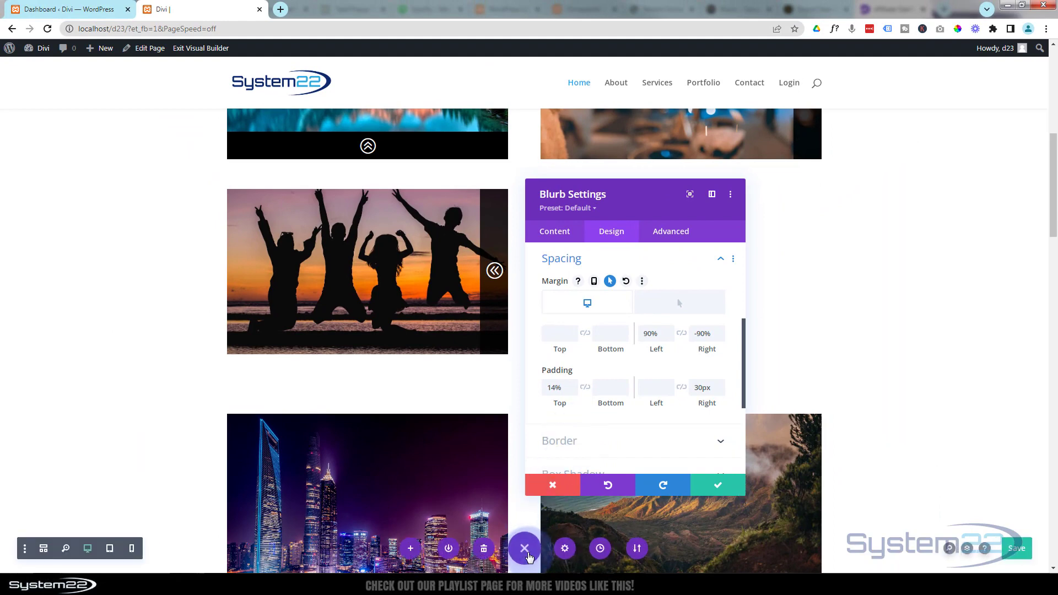
pyautogui.click(108, 548)
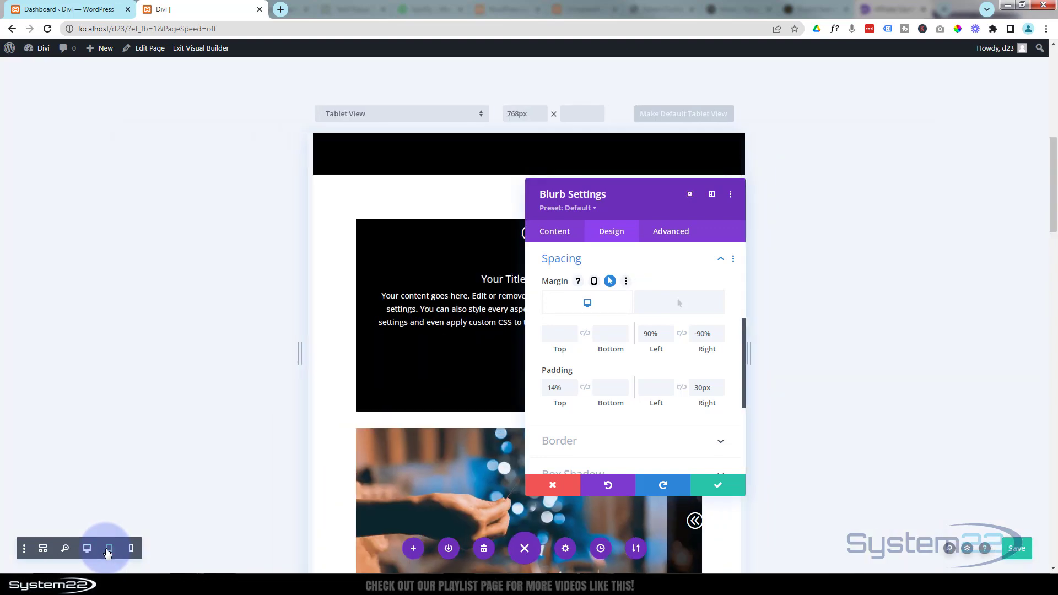
pyautogui.click(553, 241)
pyautogui.moveTo(645, 198); pyautogui.dragTo(872, 177)
pyautogui.scroll(-8, 718, 265)
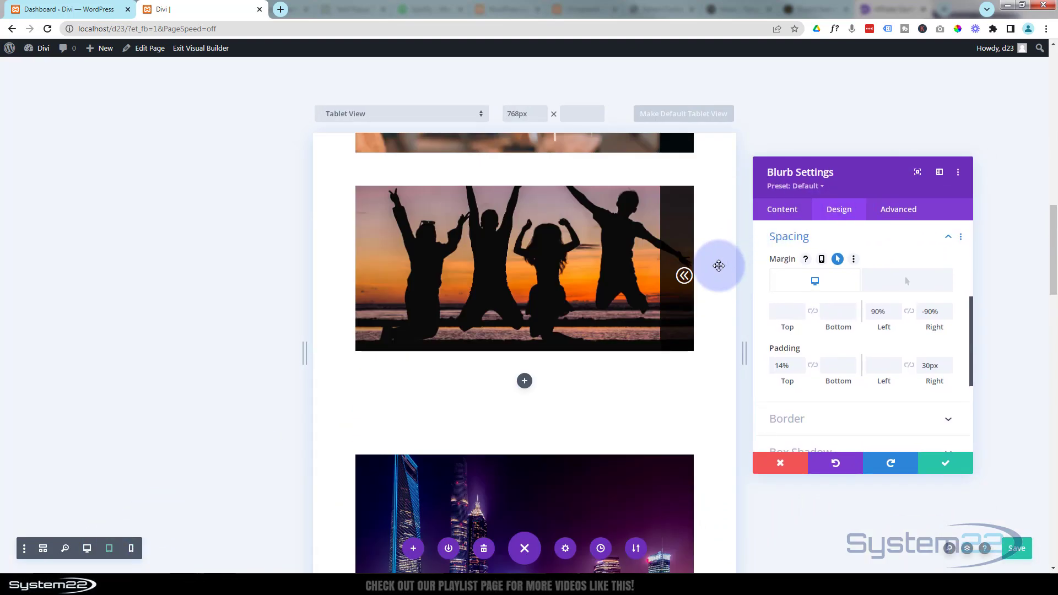
pyautogui.scroll(1, 718, 264)
# Step: Enable per-device margins, keeping tablet at 90% left and -90% right, then collapse Spacing
pyautogui.click(799, 315)
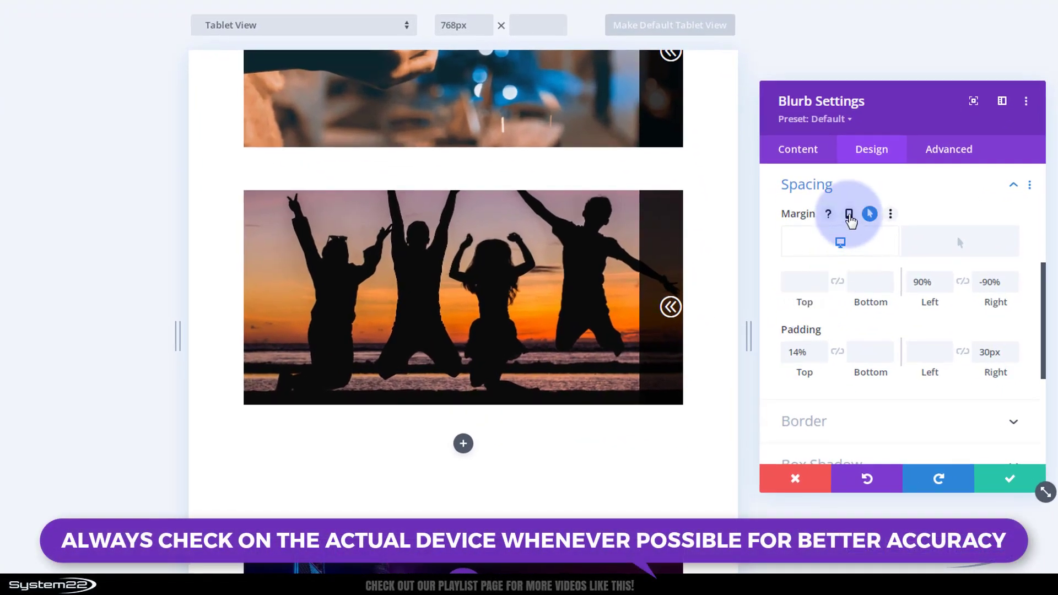
pyautogui.click(849, 215)
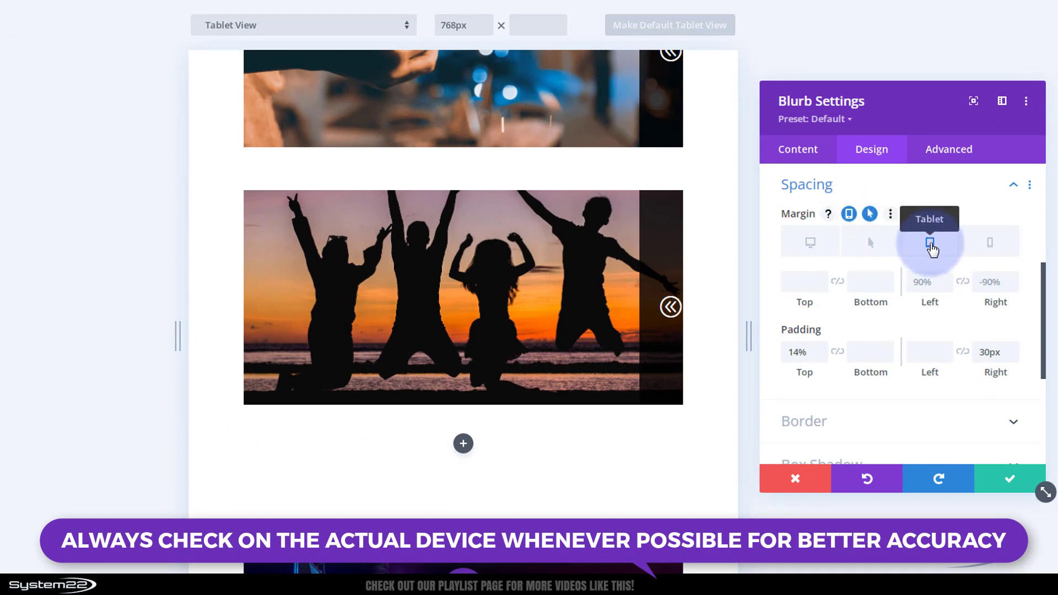
pyautogui.click(937, 282)
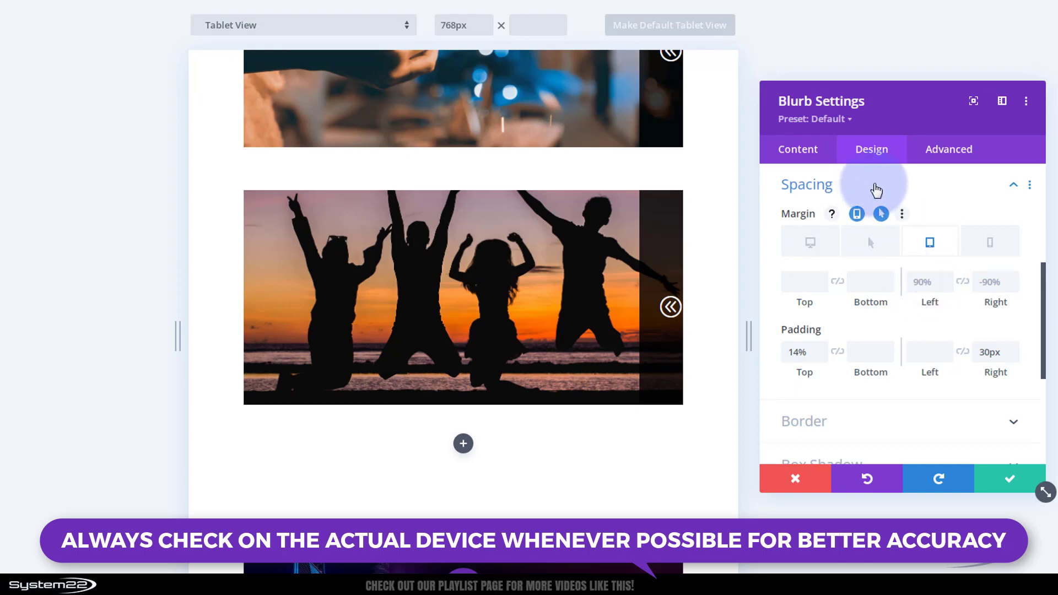
pyautogui.click(875, 188)
# Step: Give the blurb a tablet-specific height of 400px in Sizing
pyautogui.scroll(2, 857, 243)
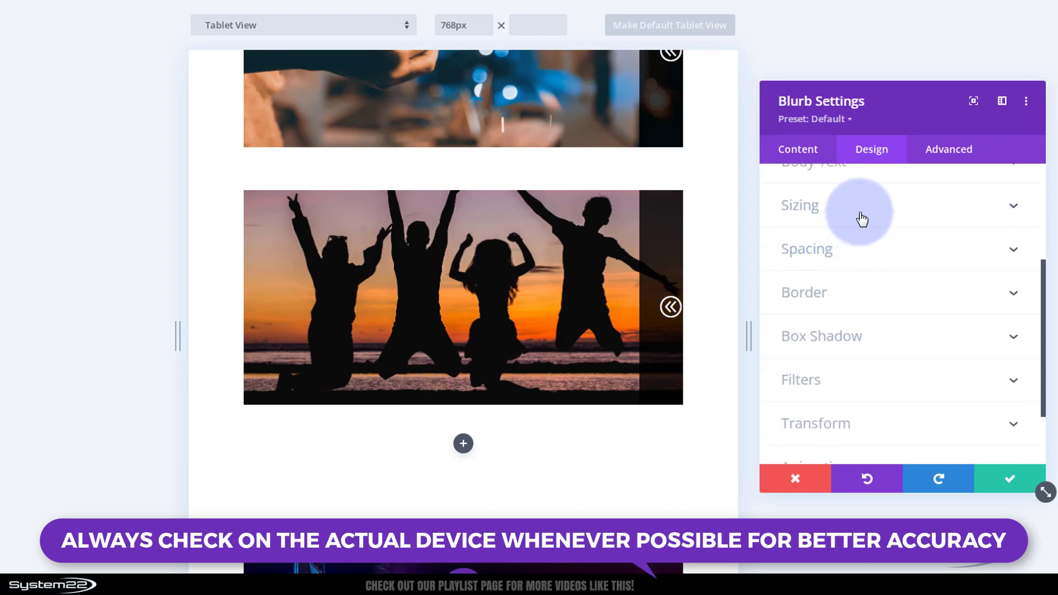
pyautogui.click(861, 218)
pyautogui.scroll(-3, 857, 280)
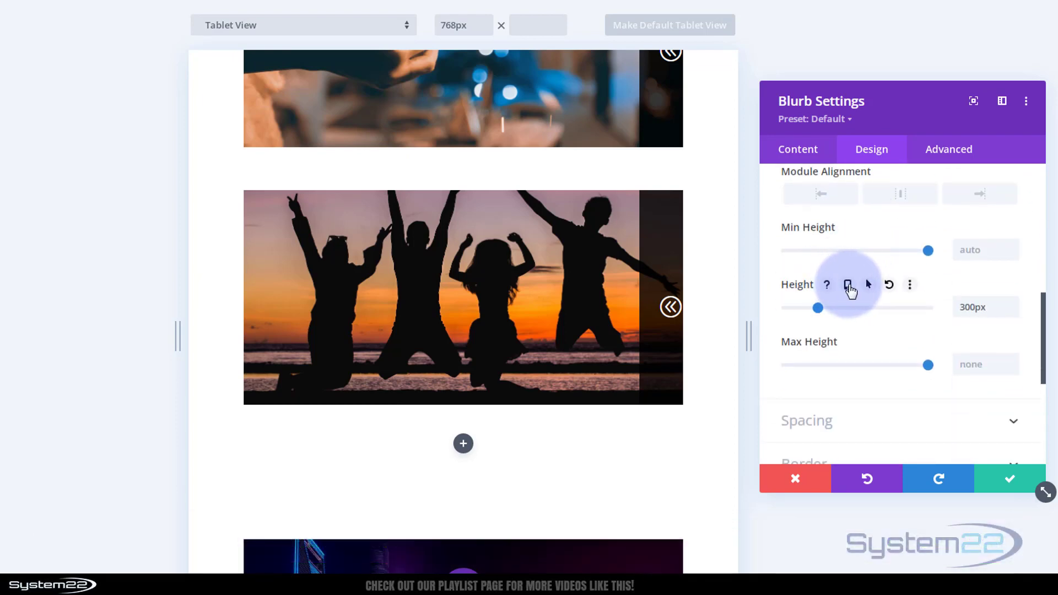
pyautogui.click(843, 284)
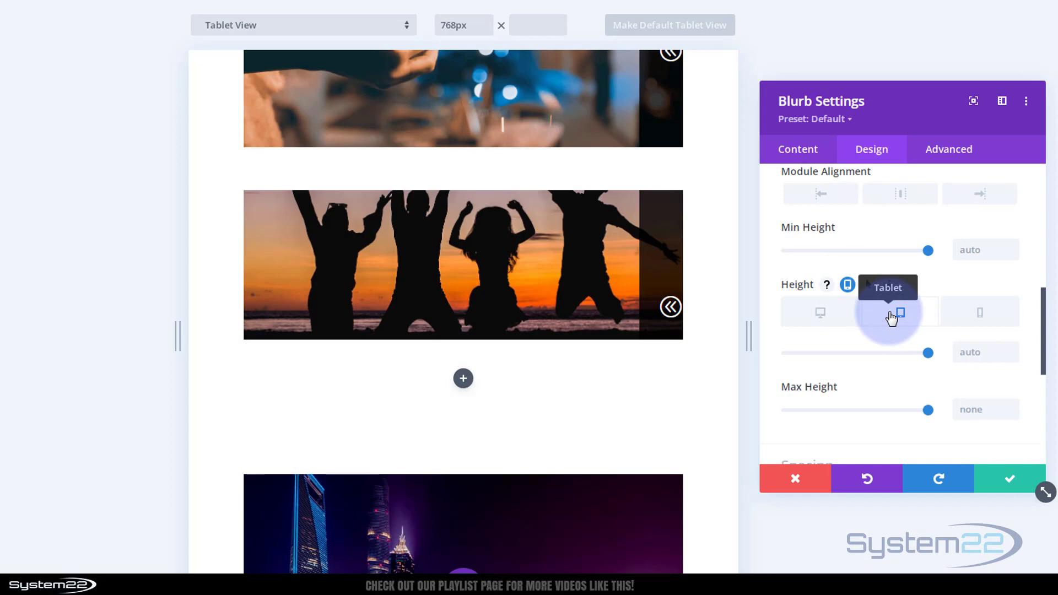
pyautogui.click(962, 353)
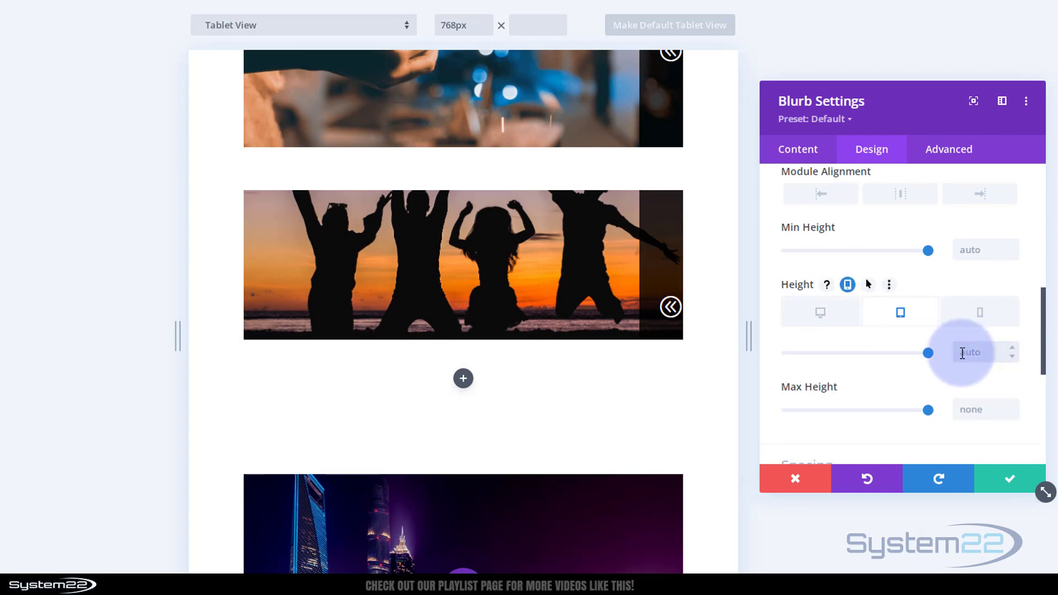
pyautogui.write('400px')
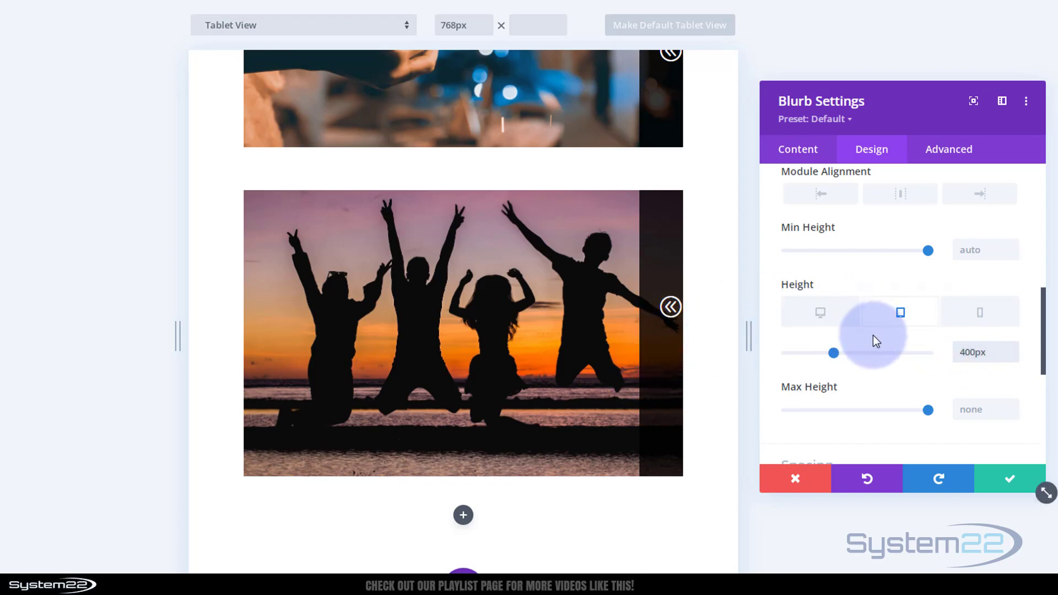
pyautogui.click(652, 253)
# Step: Set the icon's tablet padding to 100px top and 0px left, then go to phone layout
pyautogui.scroll(-10, 857, 297)
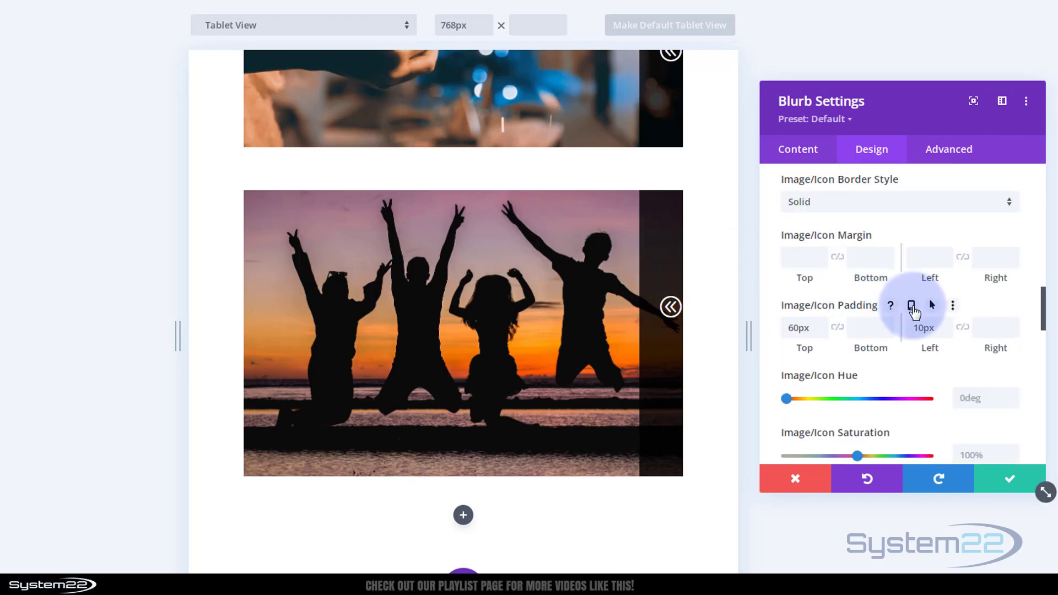
pyautogui.click(911, 307)
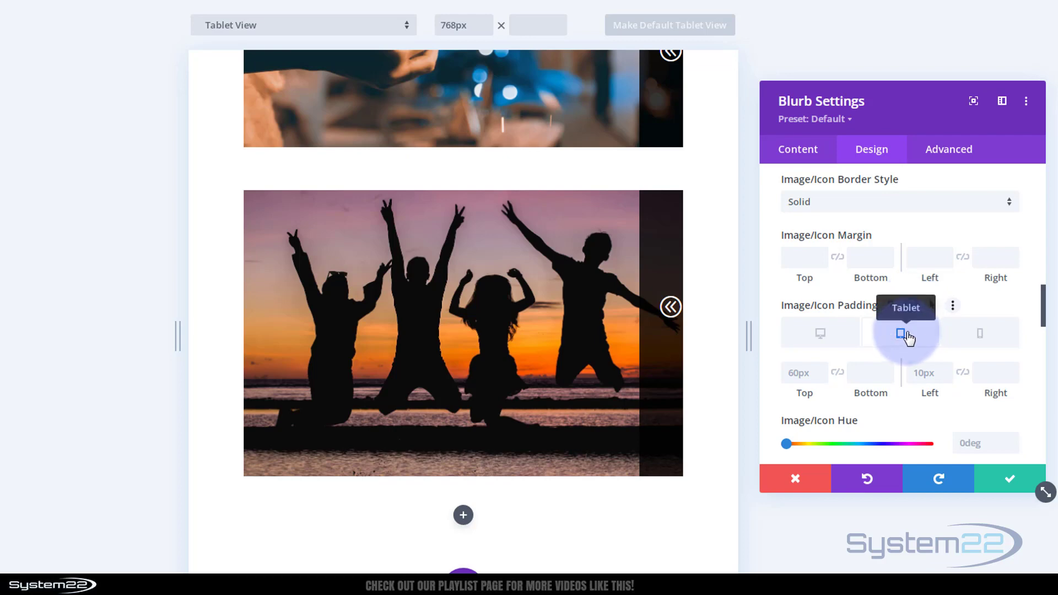
pyautogui.click(809, 372)
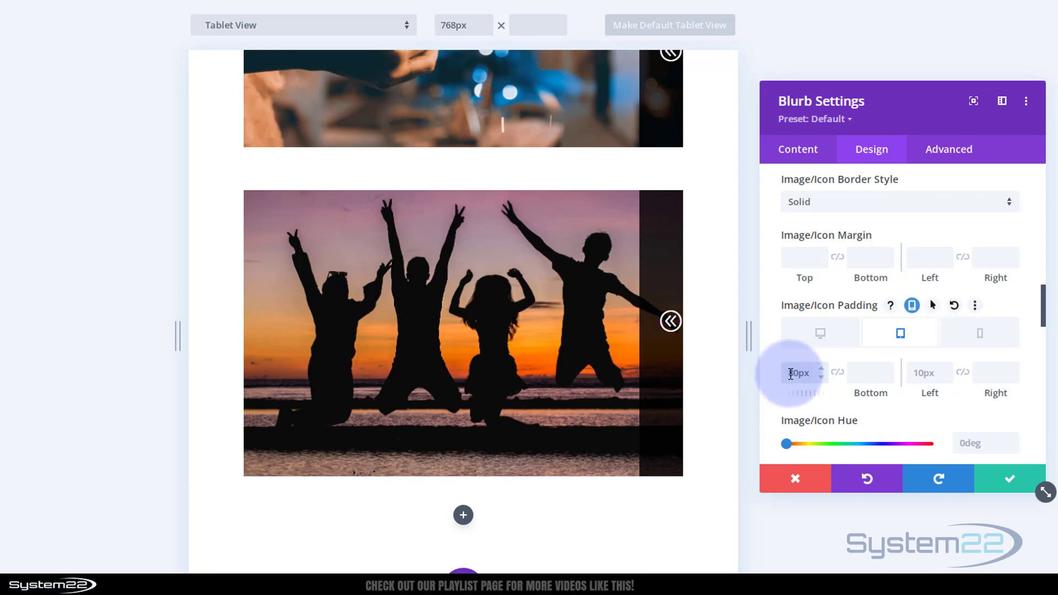
pyautogui.moveTo(790, 374); pyautogui.dragTo(792, 376)
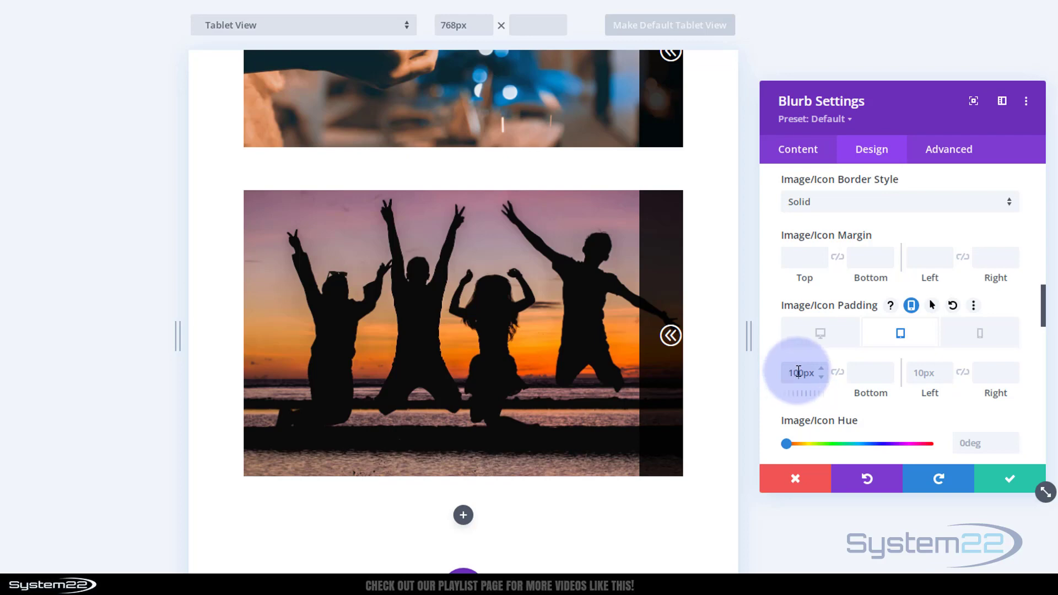
pyautogui.click(924, 369)
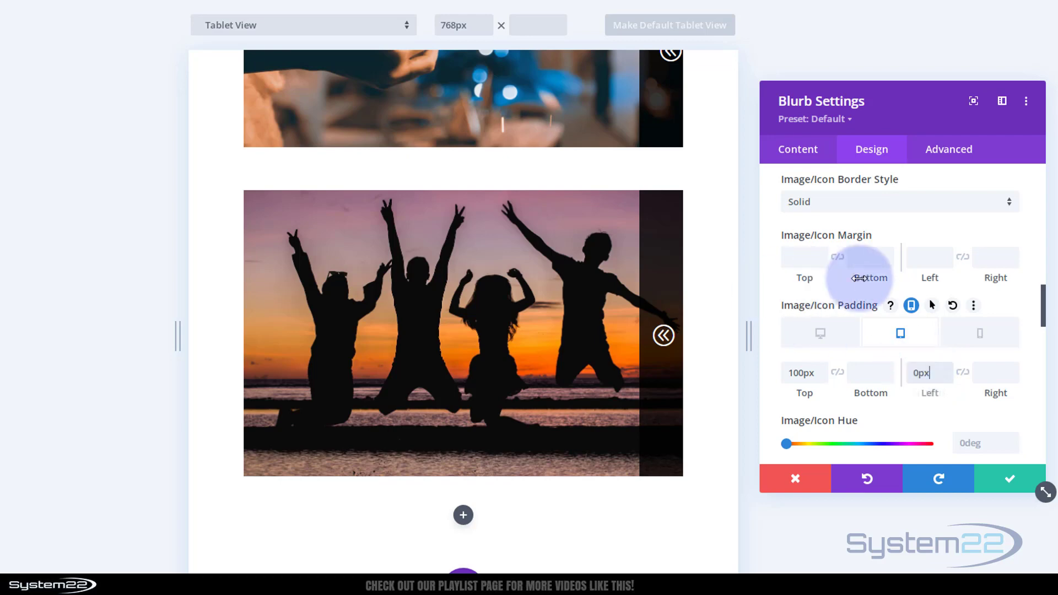
pyautogui.click(984, 336)
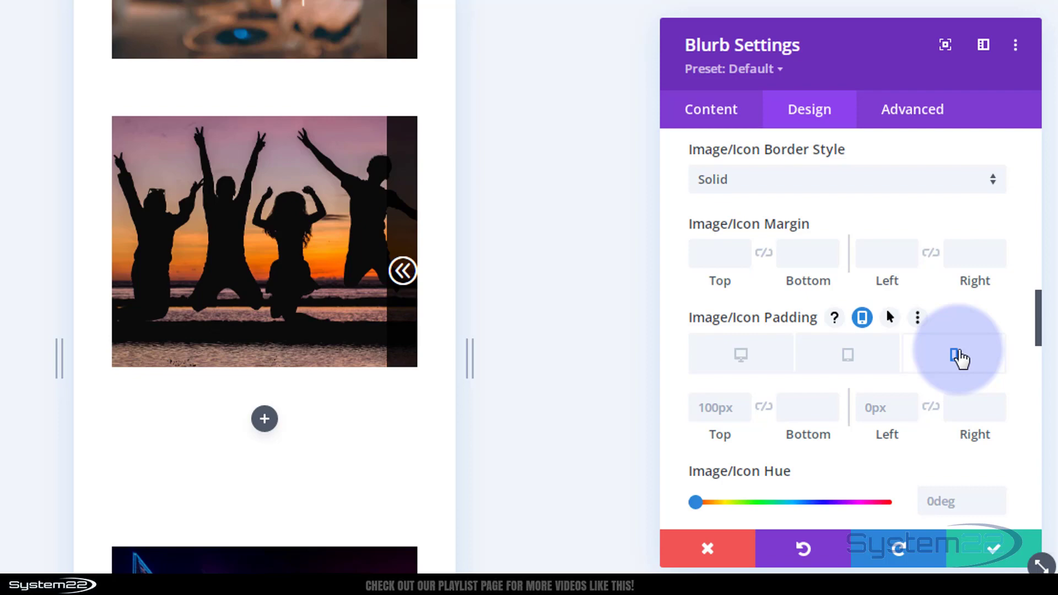
# Step: Set the icon's phone top padding to 70px, then check tablet and return to desktop
pyautogui.click(702, 406)
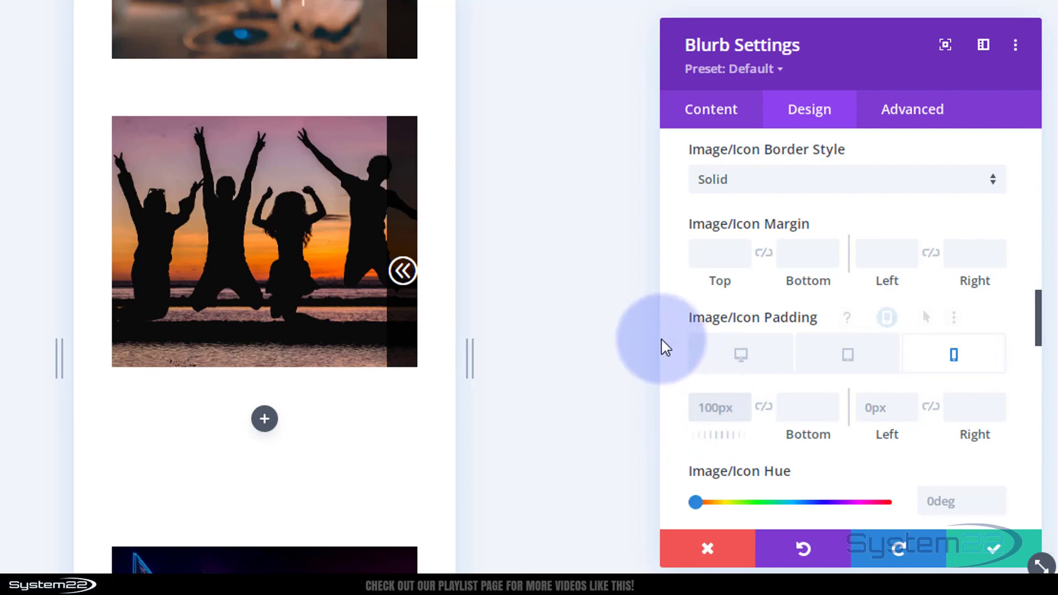
pyautogui.write('60')
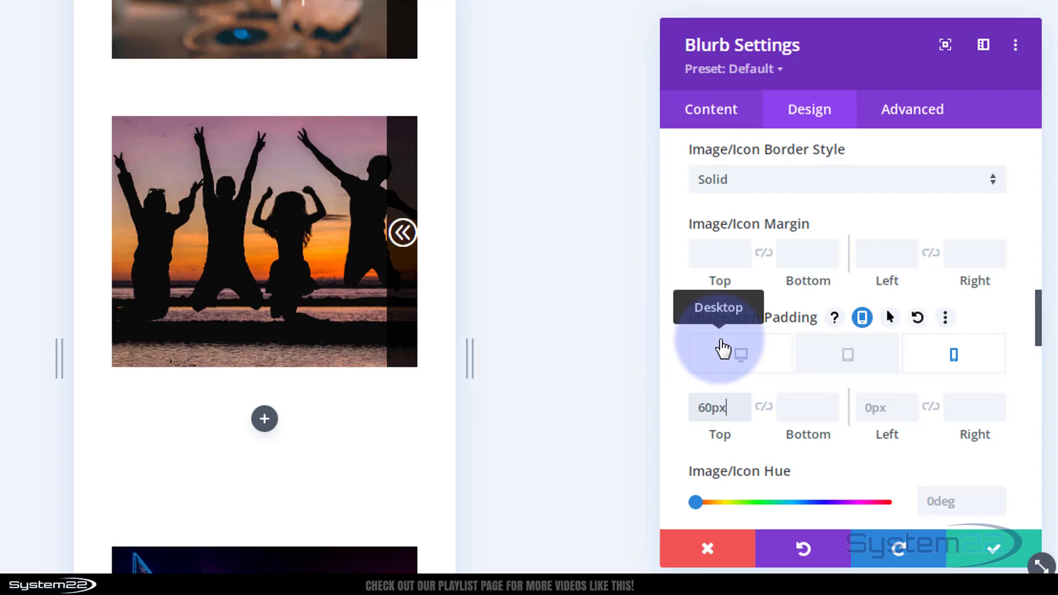
pyautogui.hotkey('shift', 'Up')
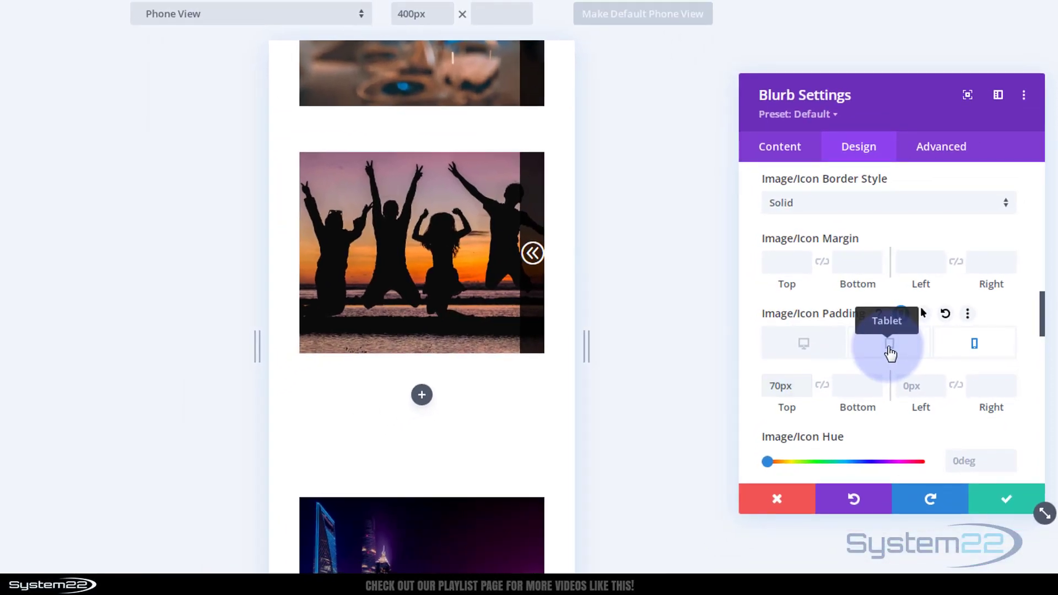
pyautogui.click(889, 347)
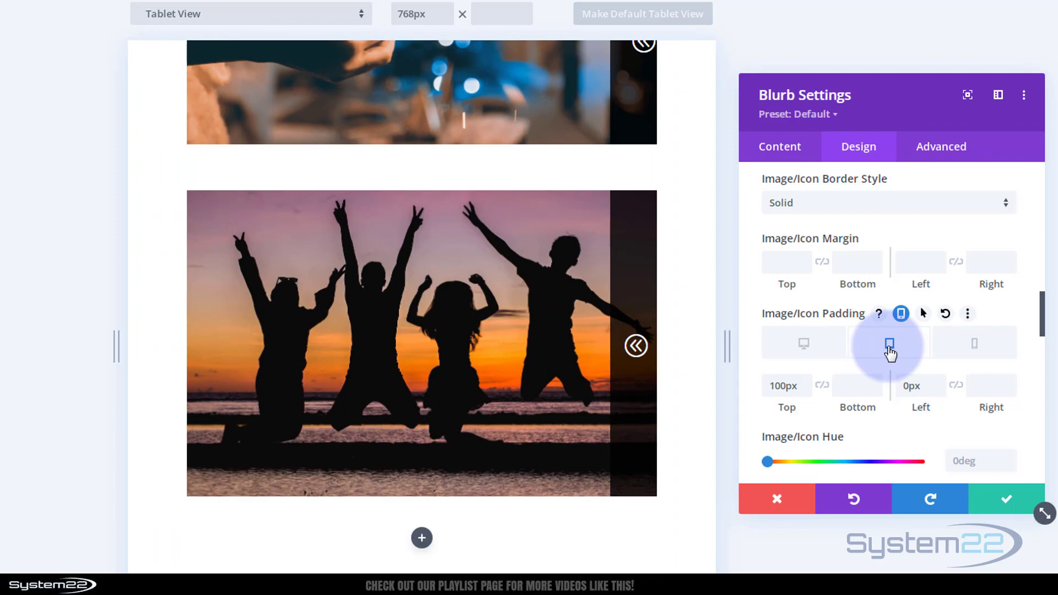
pyautogui.click(816, 348)
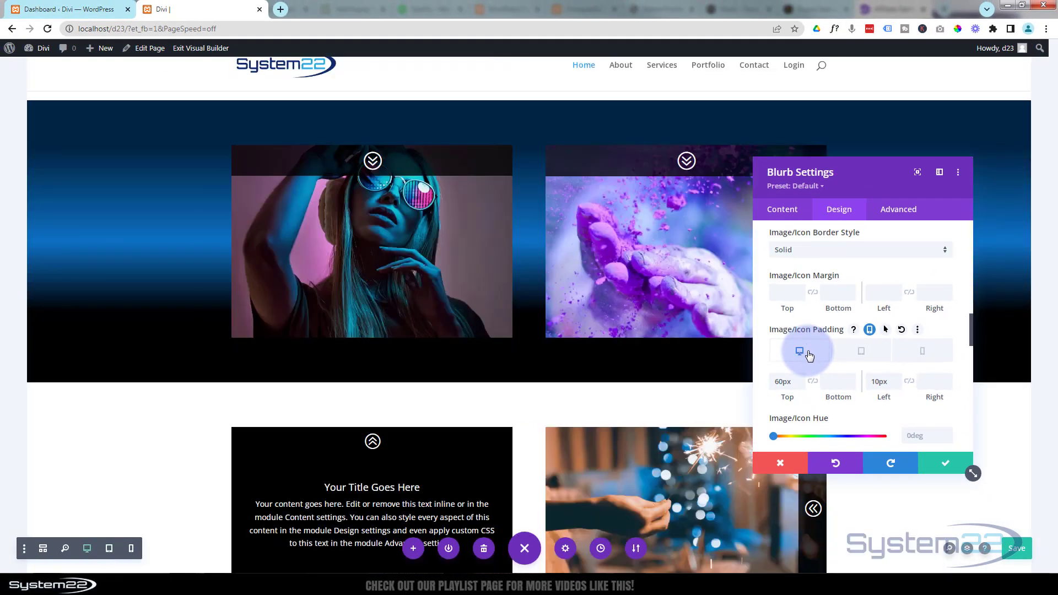
# Step: Accept the blurb changes, return the preview to desktop width and exit the visual builder
pyautogui.scroll(-4, 668, 362)
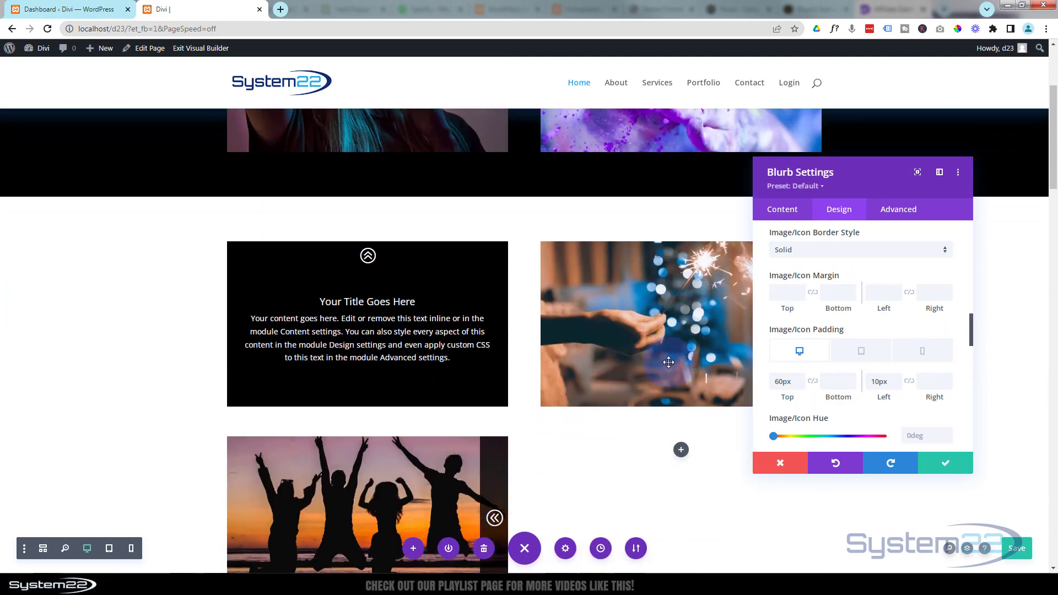
pyautogui.moveTo(864, 189); pyautogui.dragTo(390, 197)
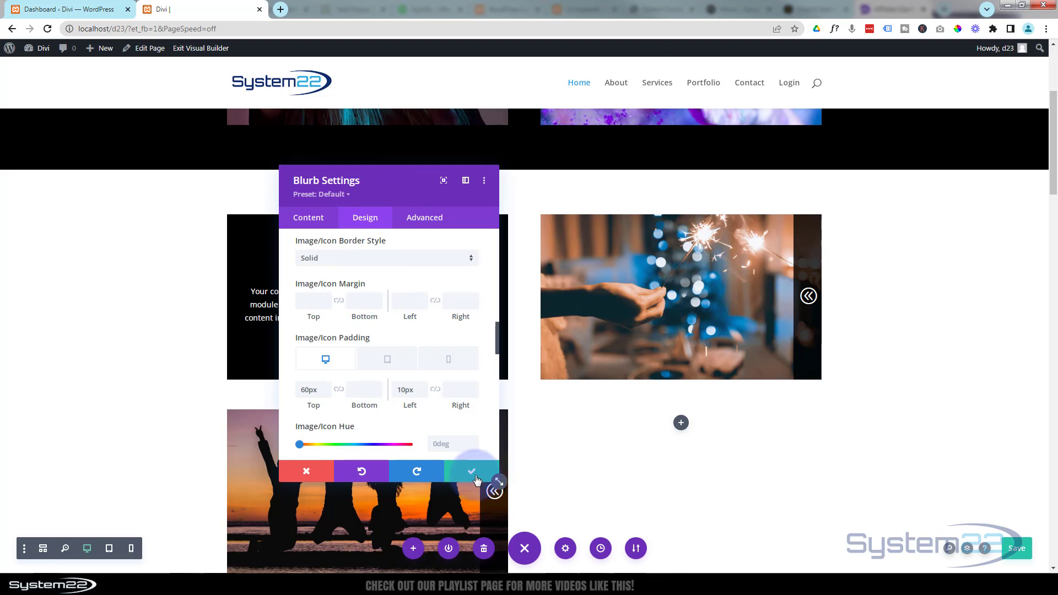
pyautogui.hotkey('ctrl', 'shift', 't')
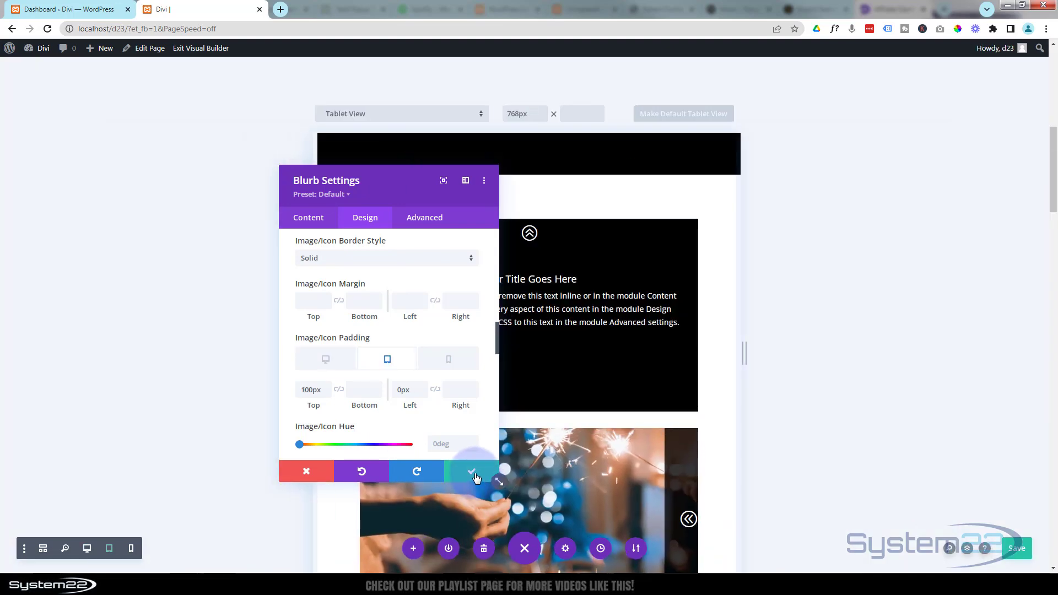
pyautogui.click(473, 472)
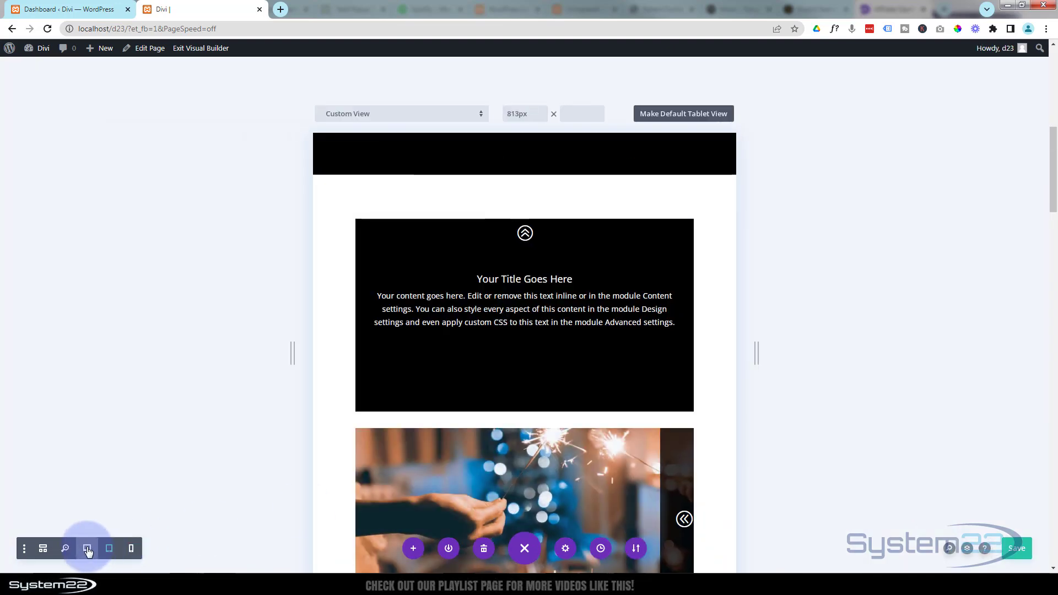
pyautogui.click(87, 548)
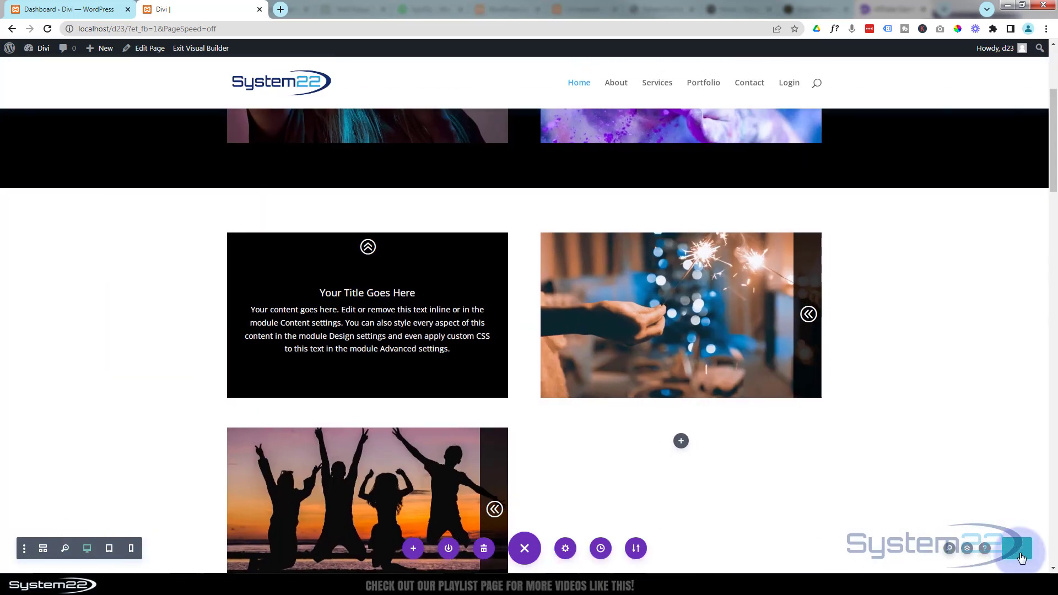
pyautogui.click(201, 48)
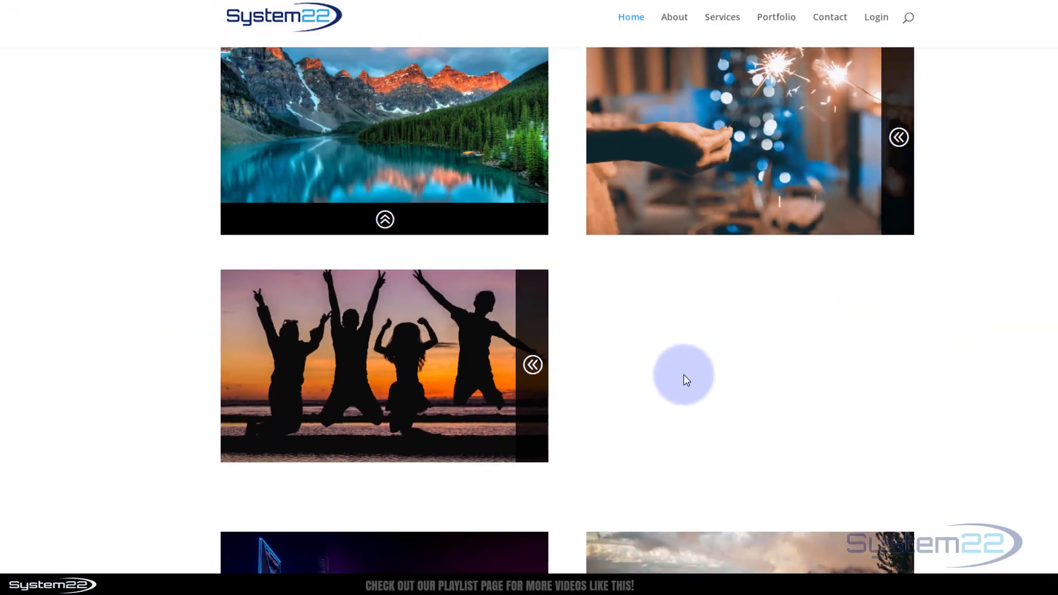
# Step: Scroll to the silhouette sunset card and hover it to reveal the dark overlay with placeholder title and text
pyautogui.scroll(-2, 623, 248)
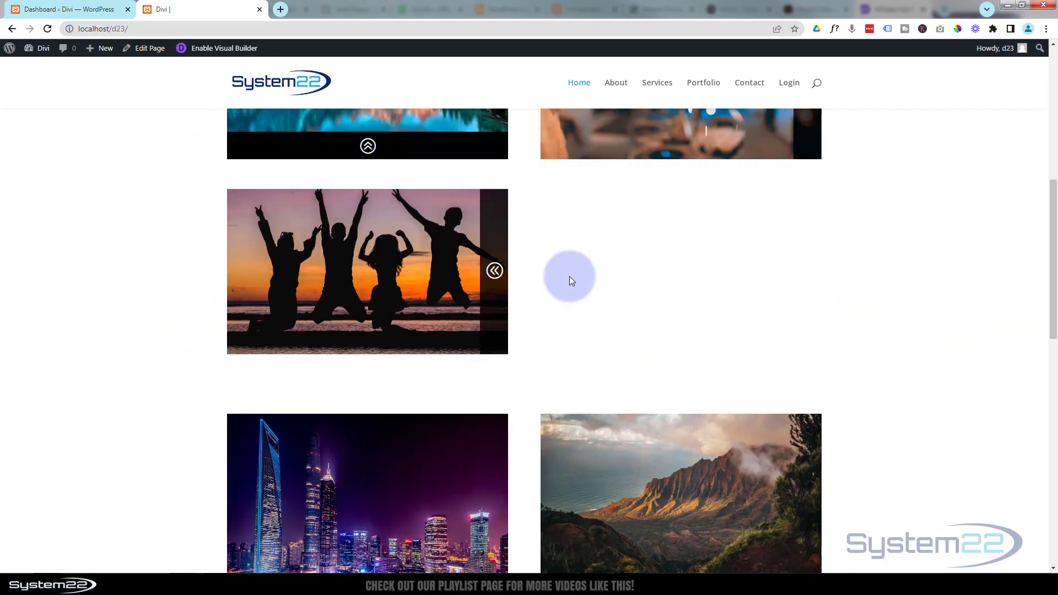
pyautogui.moveTo(507, 256)
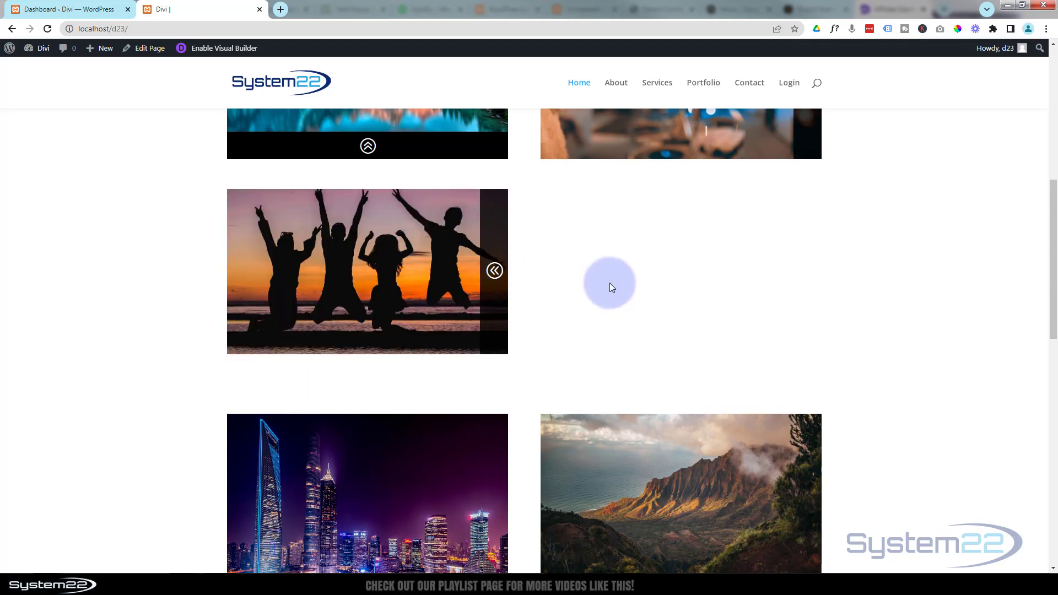
pyautogui.moveTo(495, 298)
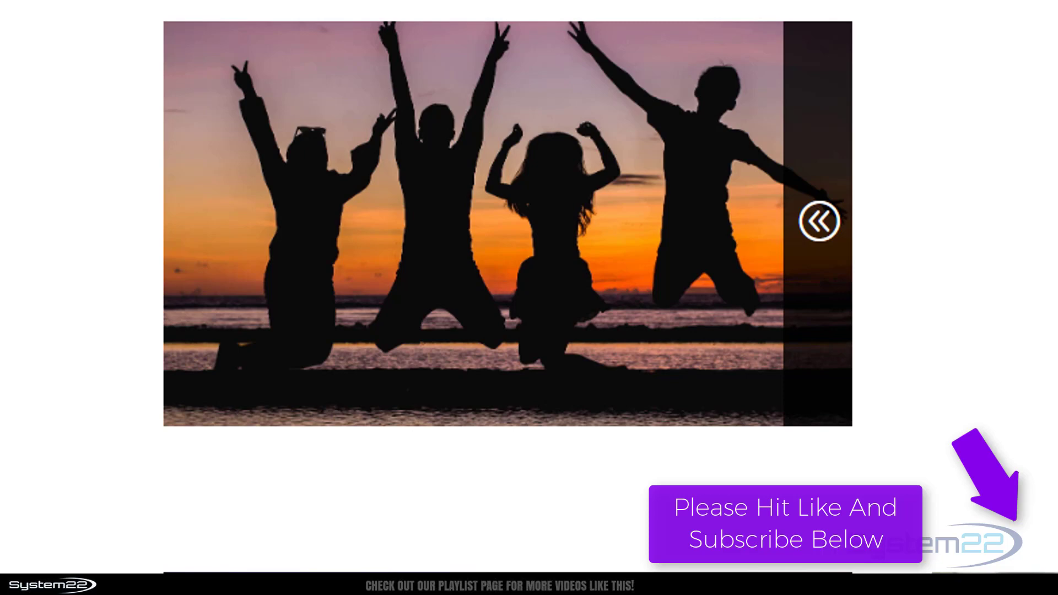
pyautogui.click(819, 218)
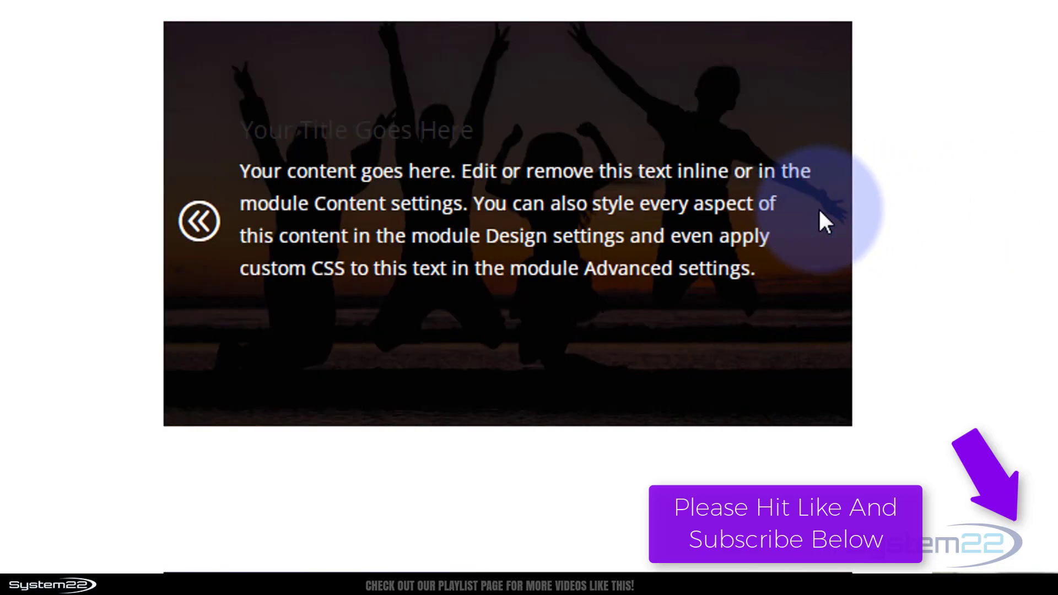